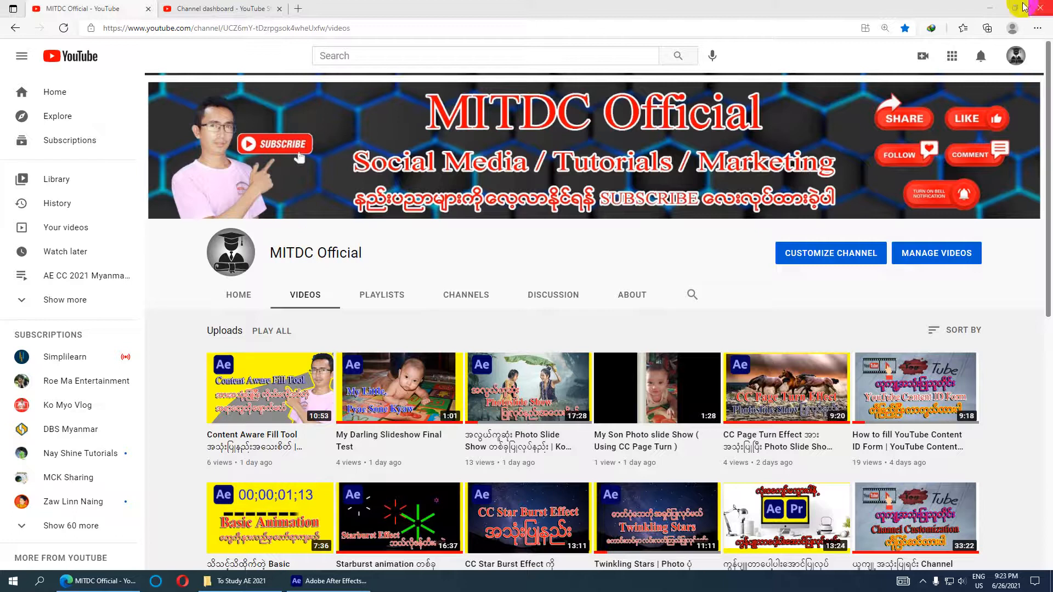
Switch from the browser to After Effects and start a new project.
{"action": "left_click", "coordinate": [989, 11]}
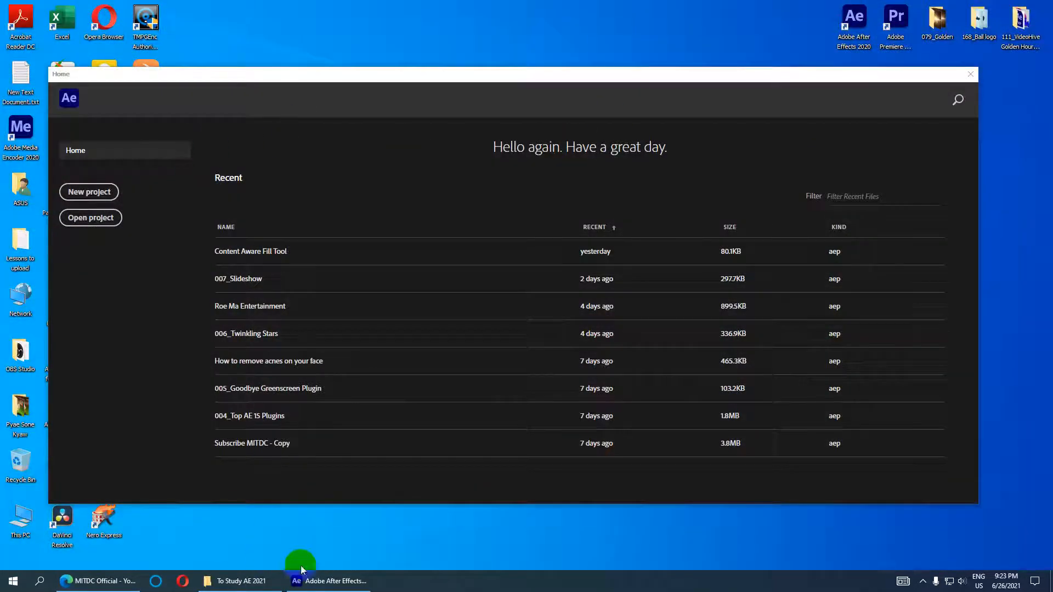
{"action": "left_click", "coordinate": [325, 584]}
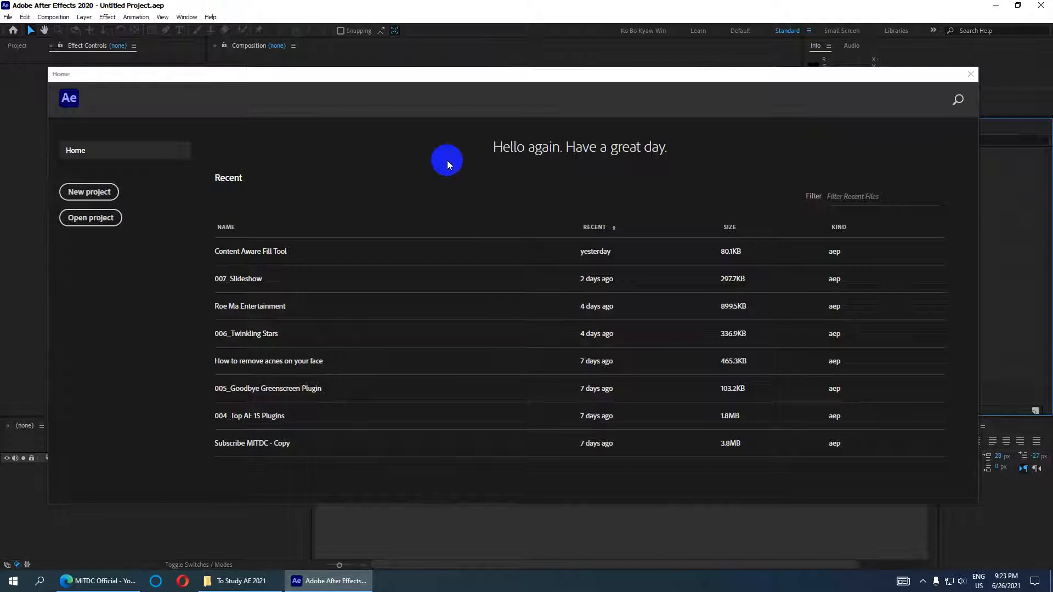
{"action": "left_click", "coordinate": [92, 89]}
{"action": "left_click_drag", "start_coordinate": [516, 77], "coordinate": [509, 74]}
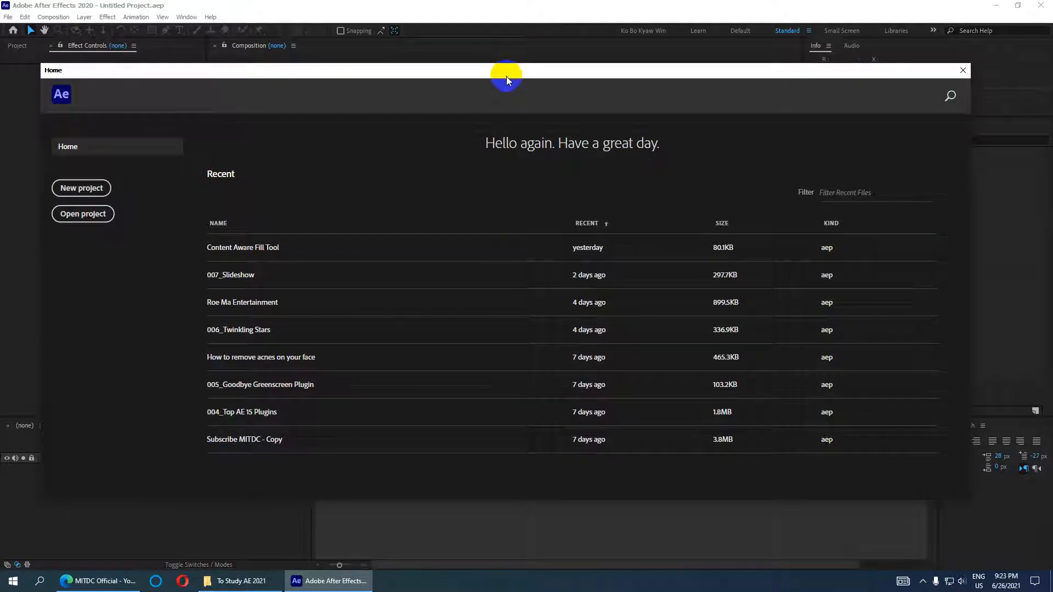
{"action": "left_click_drag", "start_coordinate": [469, 70], "coordinate": [469, 80]}
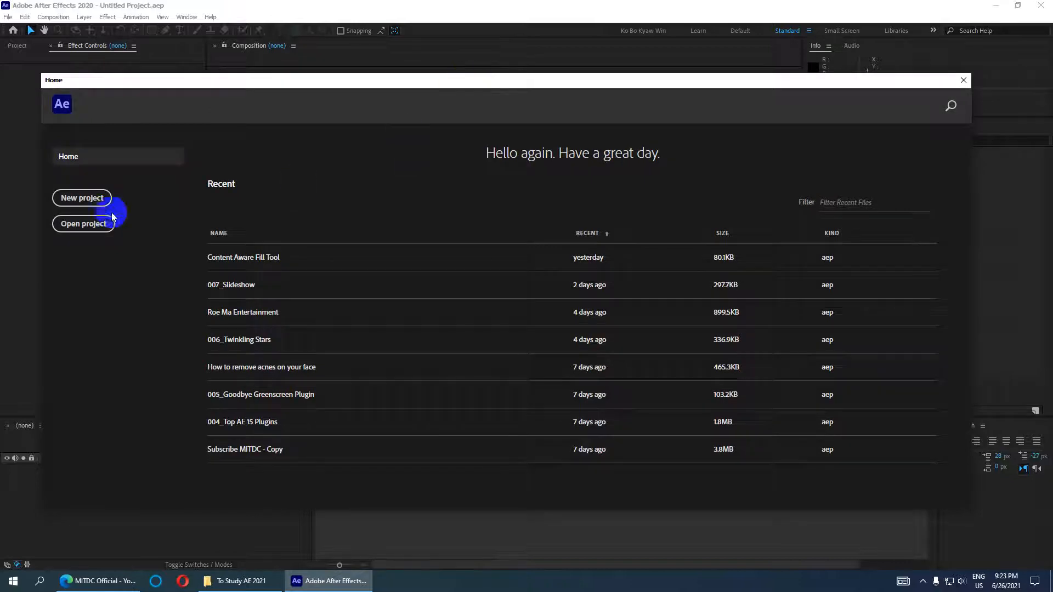
{"action": "left_click", "coordinate": [82, 198]}
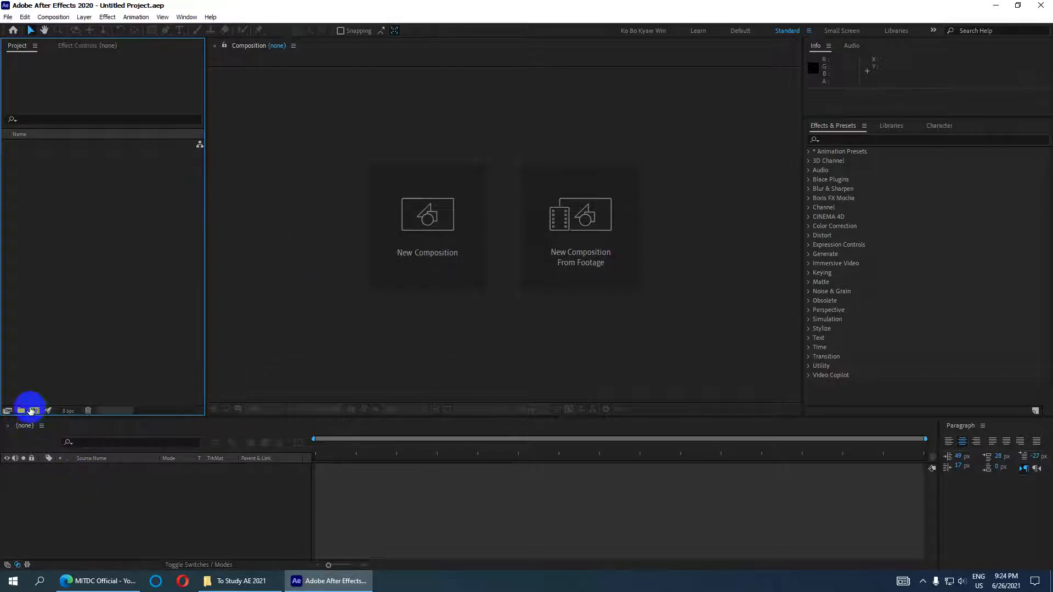
Create a new composition named "AE ANimation", keeping the HDTV 1080 29.97 preset and the 15-second duration.
{"action": "left_click", "coordinate": [55, 17]}
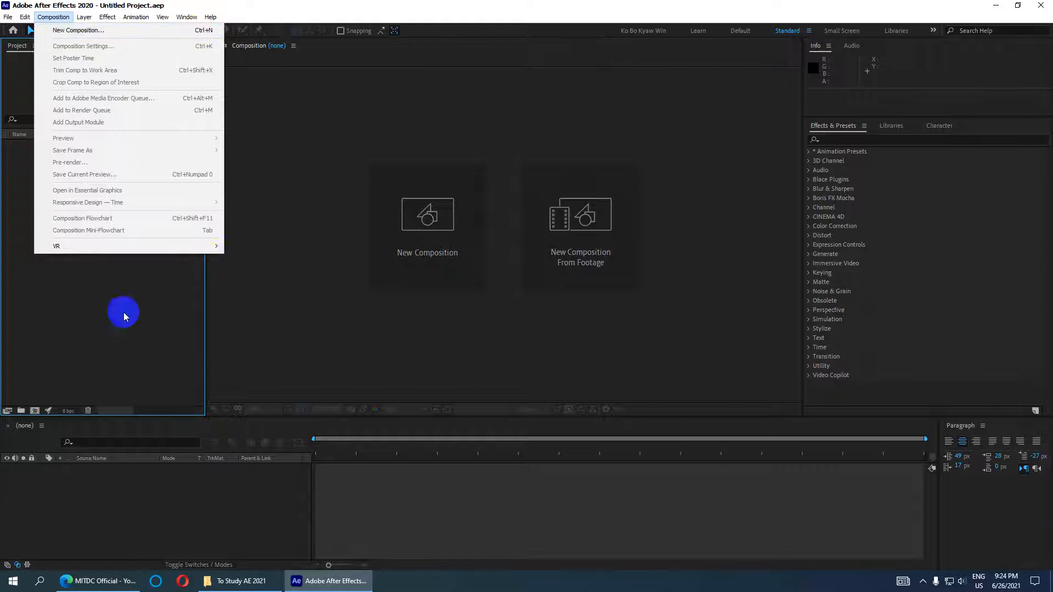
{"action": "right_click", "coordinate": [69, 328]}
{"action": "left_click", "coordinate": [132, 337]}
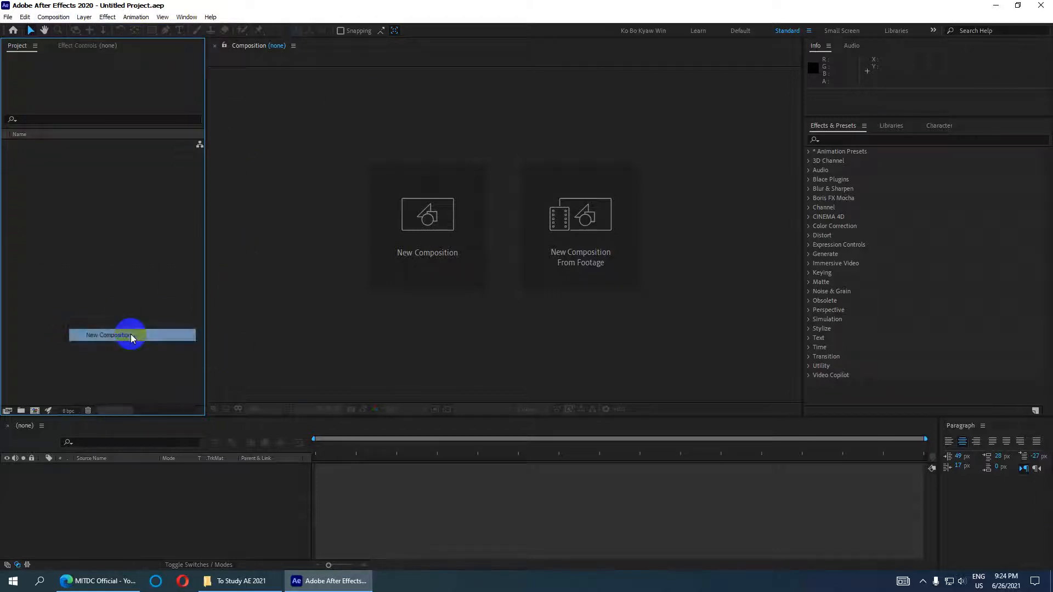
{"action": "left_click_drag", "start_coordinate": [272, 48], "coordinate": [395, 67]}
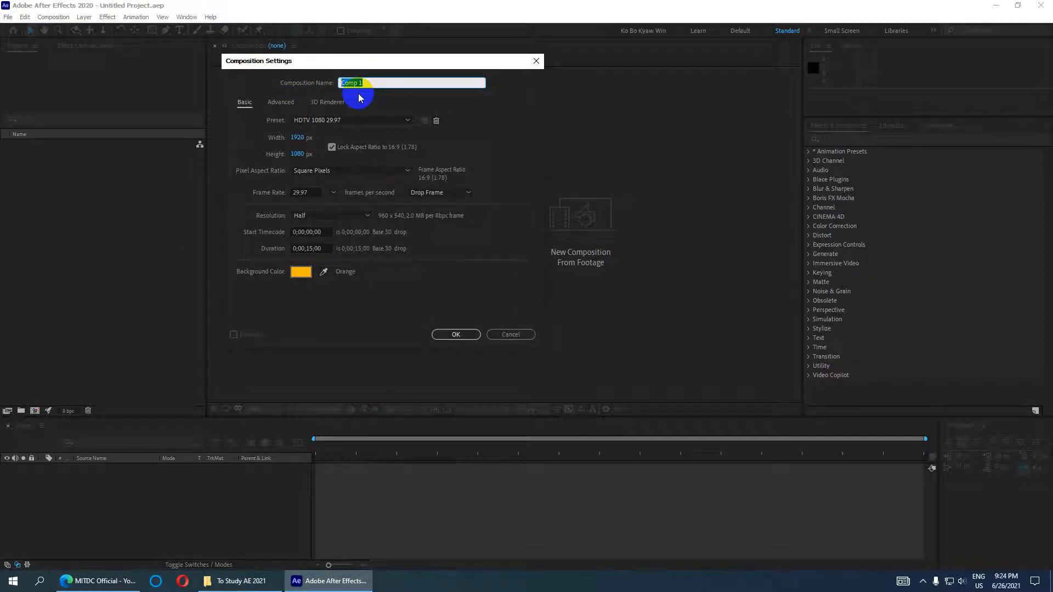
{"action": "key", "text": "ctrl+space"}
{"action": "type", "text": "A"}
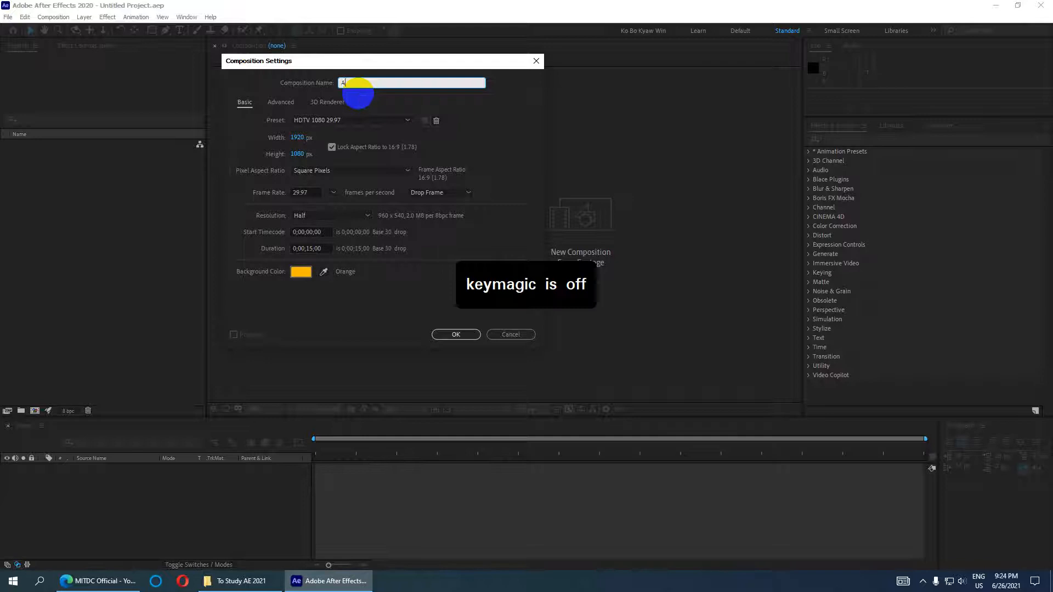
{"action": "type", "text": "E ANimation"}
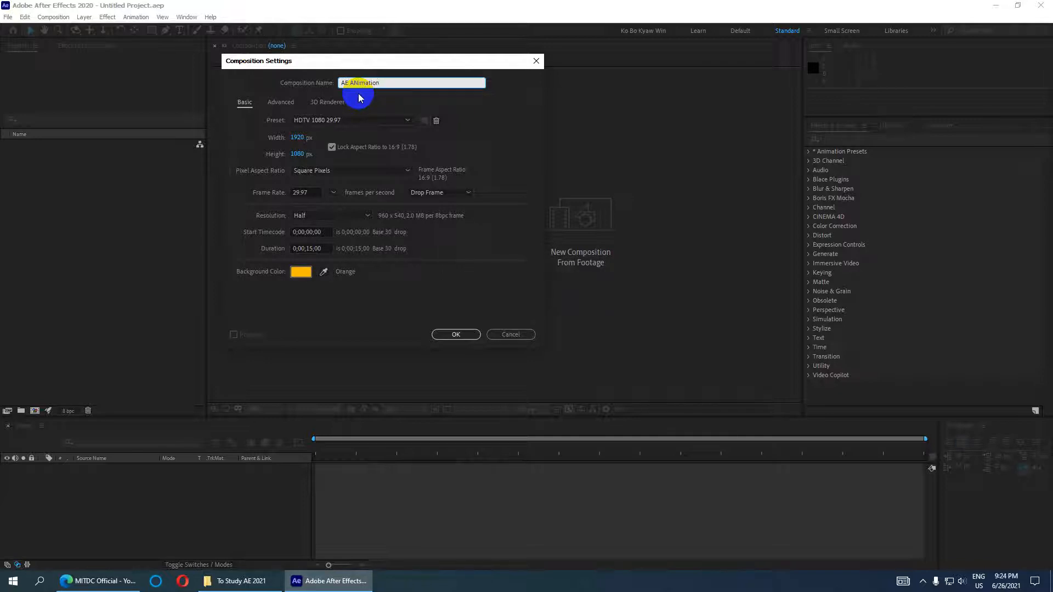
{"action": "left_click_drag", "start_coordinate": [403, 83], "coordinate": [311, 85]}
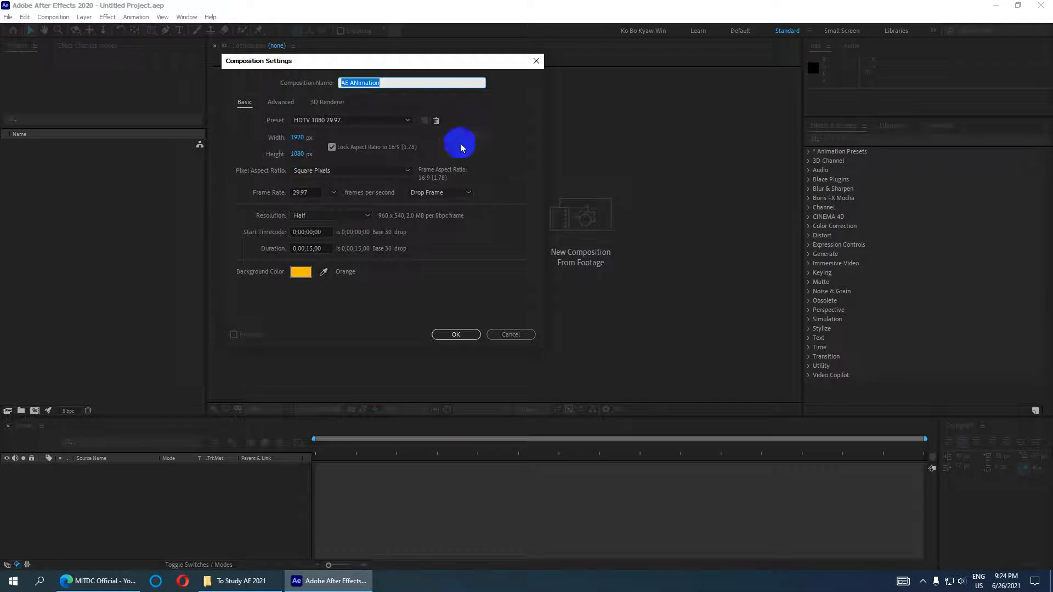
{"action": "left_click", "coordinate": [449, 334]}
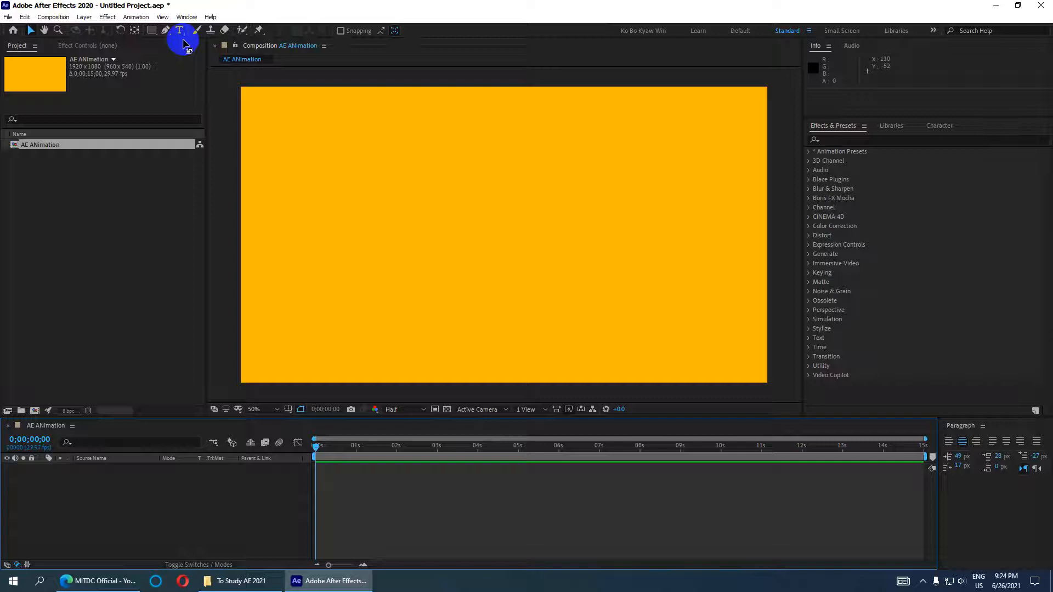
Add an empty text layer to the composition and apply the Slider Control effect to it.
{"action": "left_click_drag", "start_coordinate": [181, 31], "coordinate": [241, 31]}
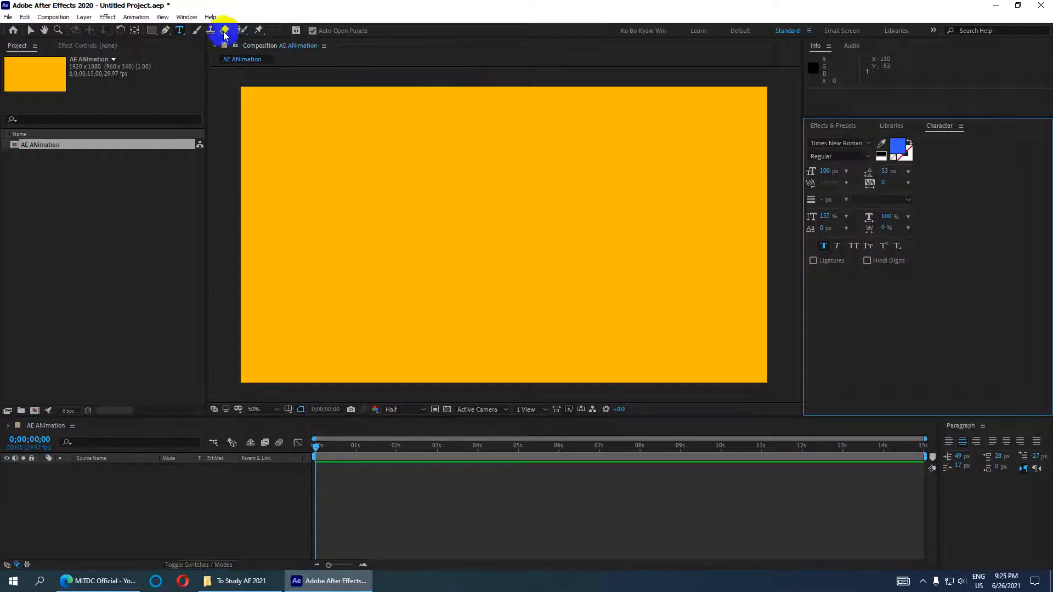
{"action": "left_click", "coordinate": [453, 225]}
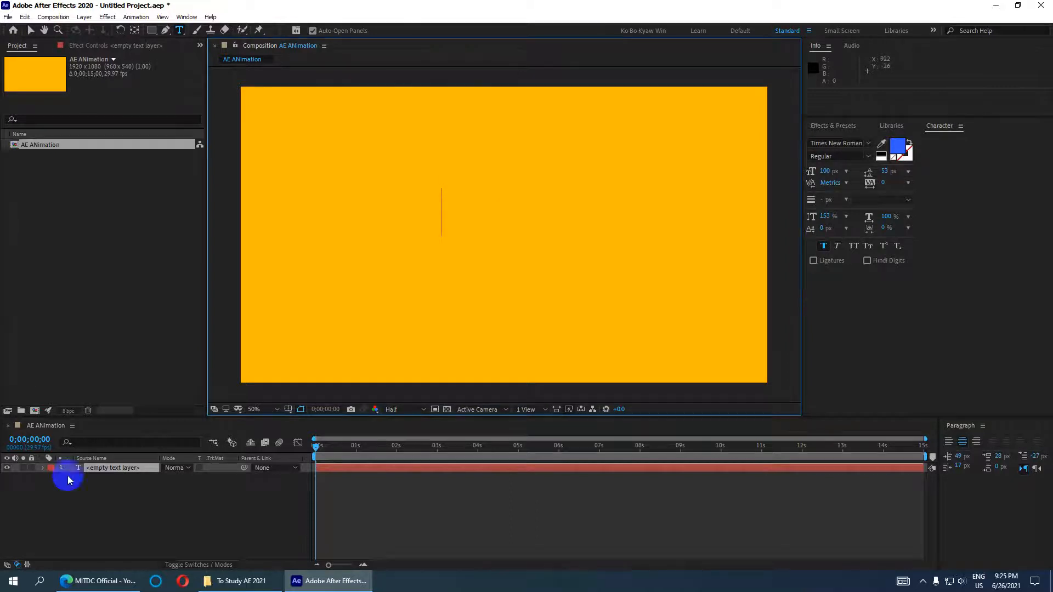
{"action": "left_click", "coordinate": [823, 126]}
{"action": "left_click", "coordinate": [842, 138]}
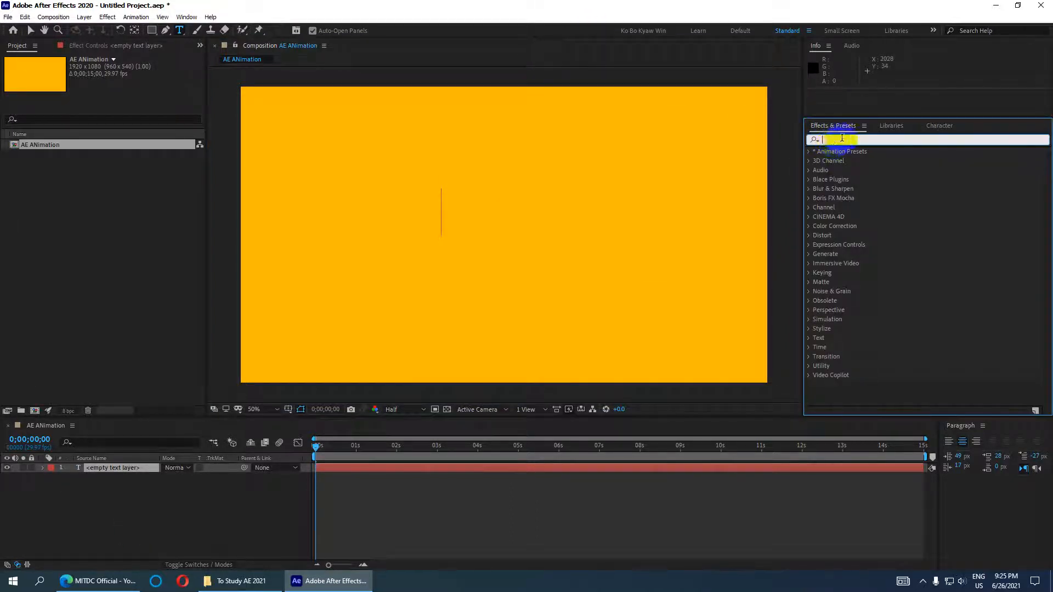
{"action": "type", "text": "slide"}
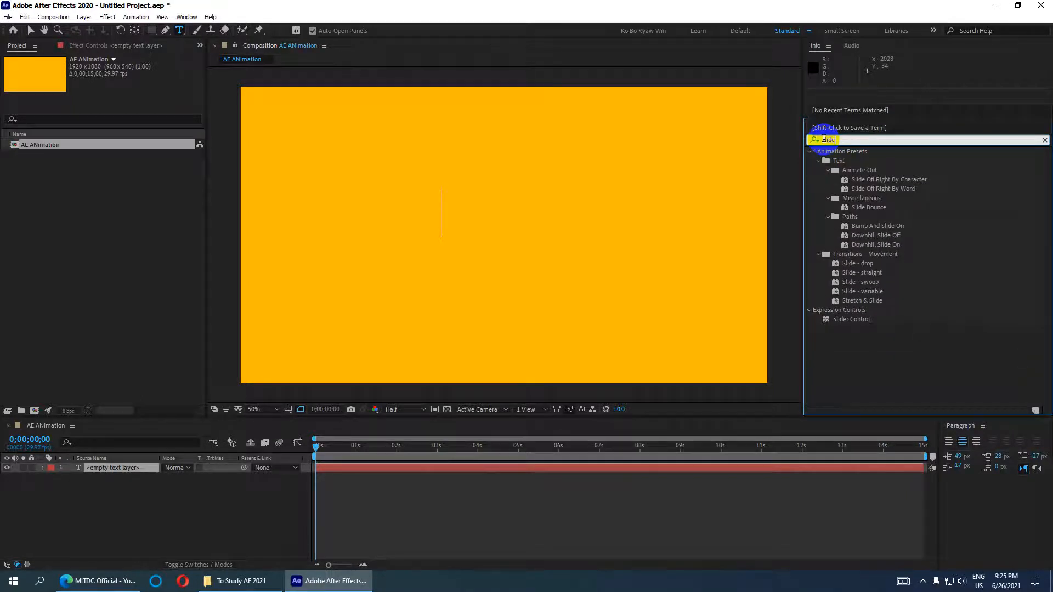
{"action": "left_click", "coordinate": [851, 320]}
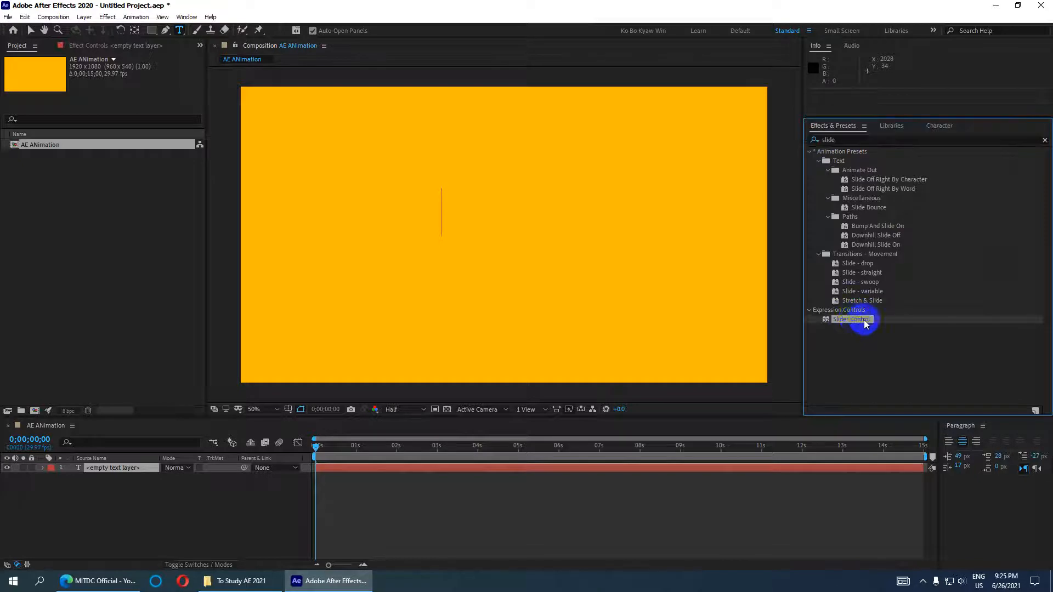
{"action": "left_click_drag", "start_coordinate": [855, 323], "coordinate": [123, 470]}
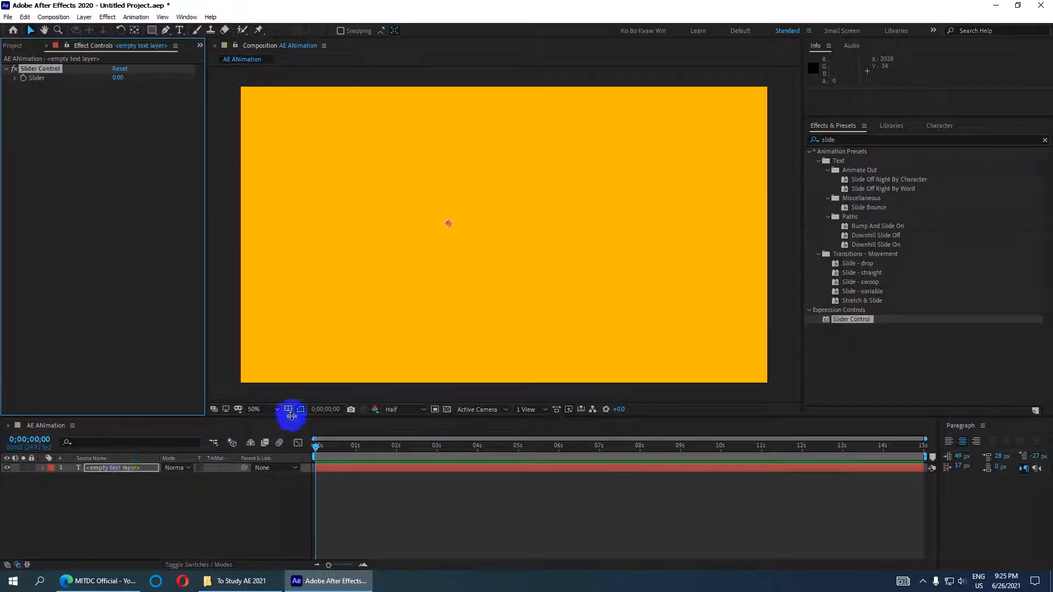
Enlarge the timeline area and expand the empty text layer's Text and Slider Control properties.
{"action": "left_click_drag", "start_coordinate": [291, 421], "coordinate": [290, 353]}
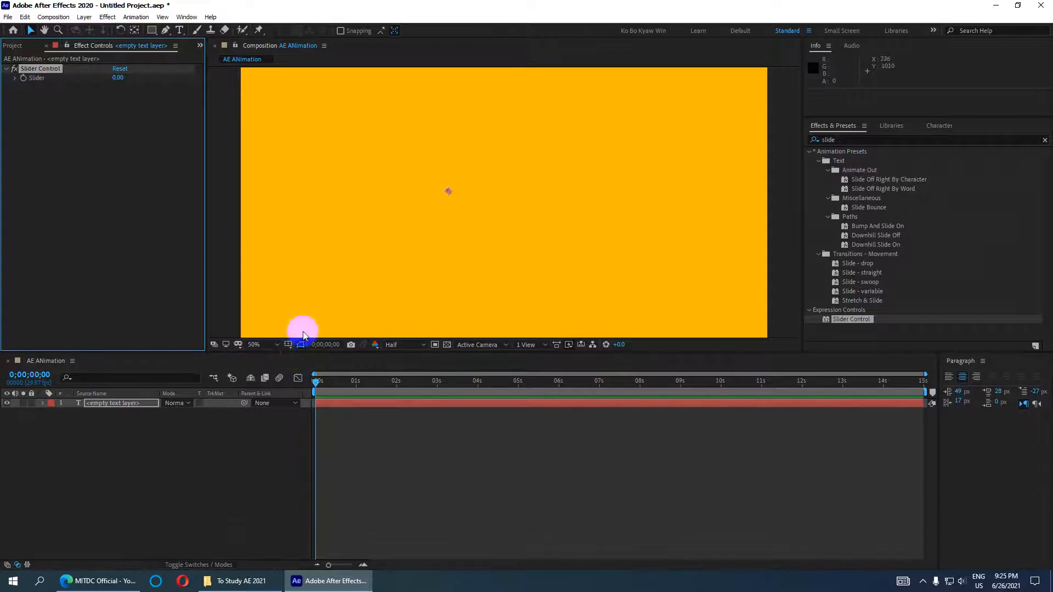
{"action": "left_click", "coordinate": [87, 406]}
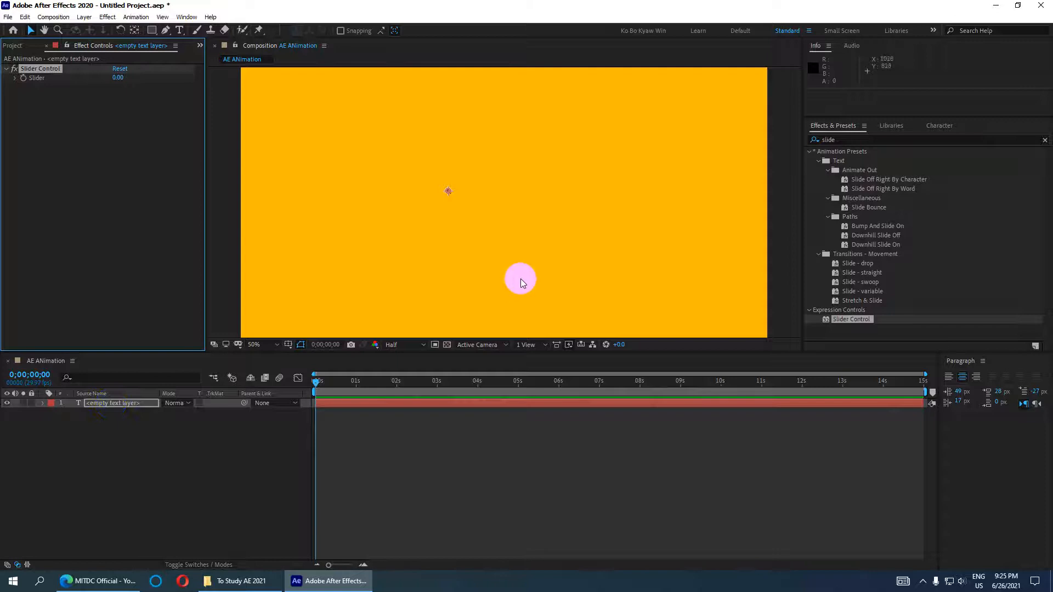
{"action": "left_click", "coordinate": [125, 404]}
{"action": "left_click", "coordinate": [90, 48]}
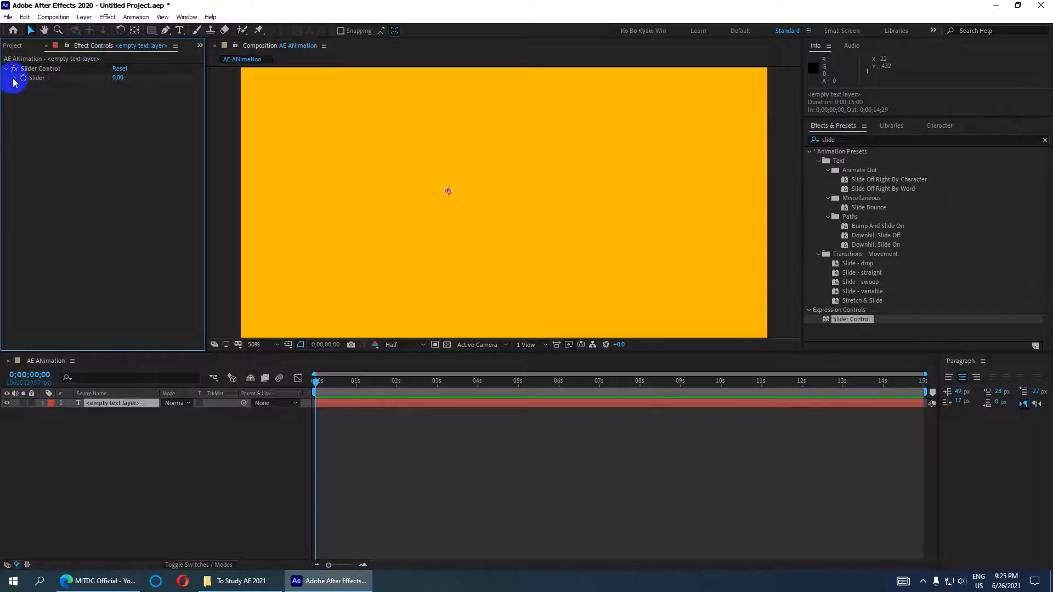
{"action": "left_click", "coordinate": [97, 408]}
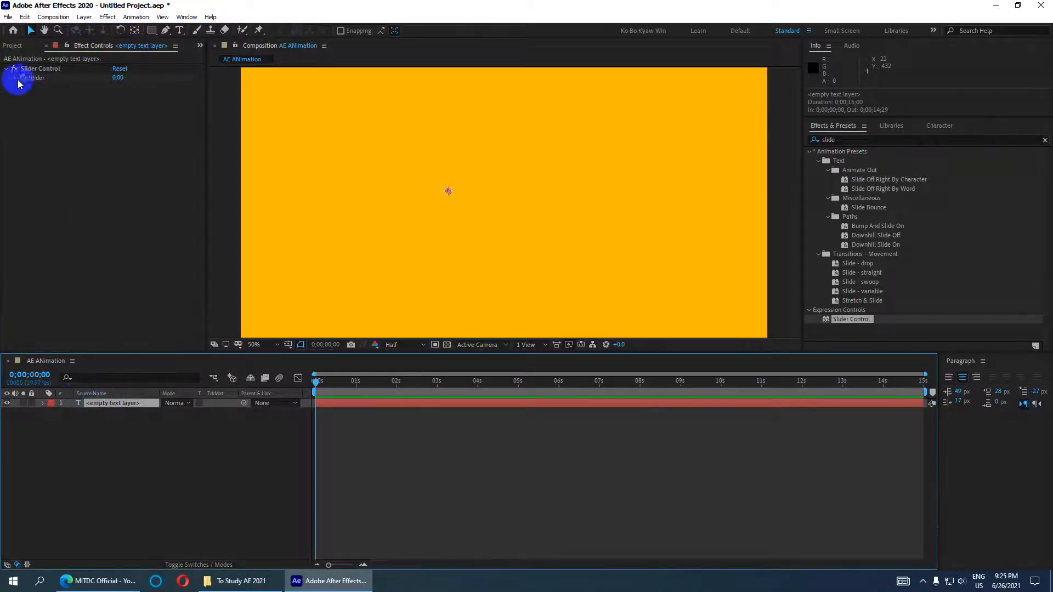
{"action": "left_click", "coordinate": [43, 404]}
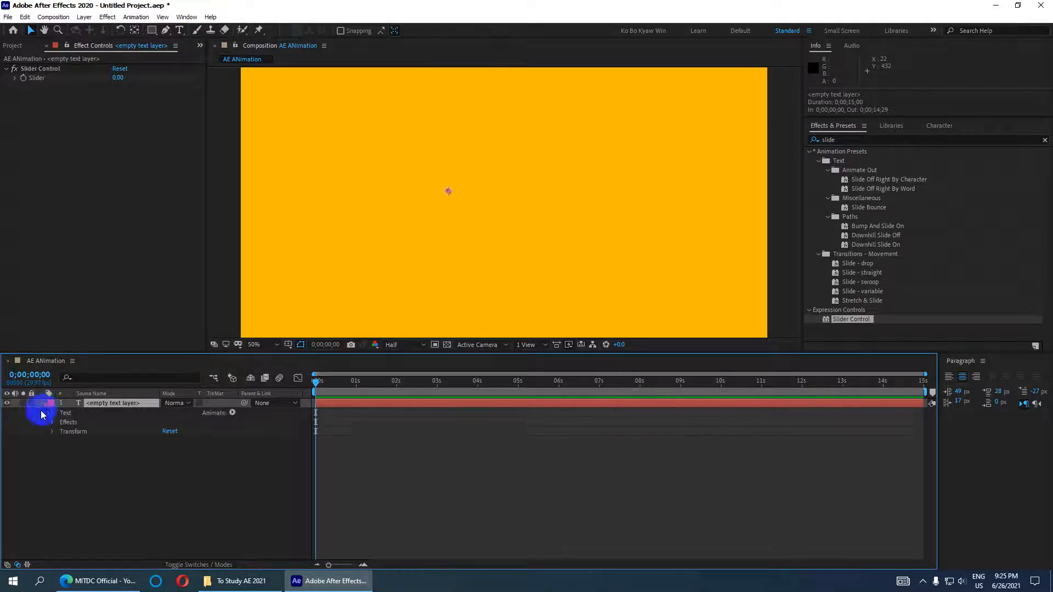
{"action": "left_click", "coordinate": [52, 423]}
{"action": "left_click", "coordinate": [62, 432]}
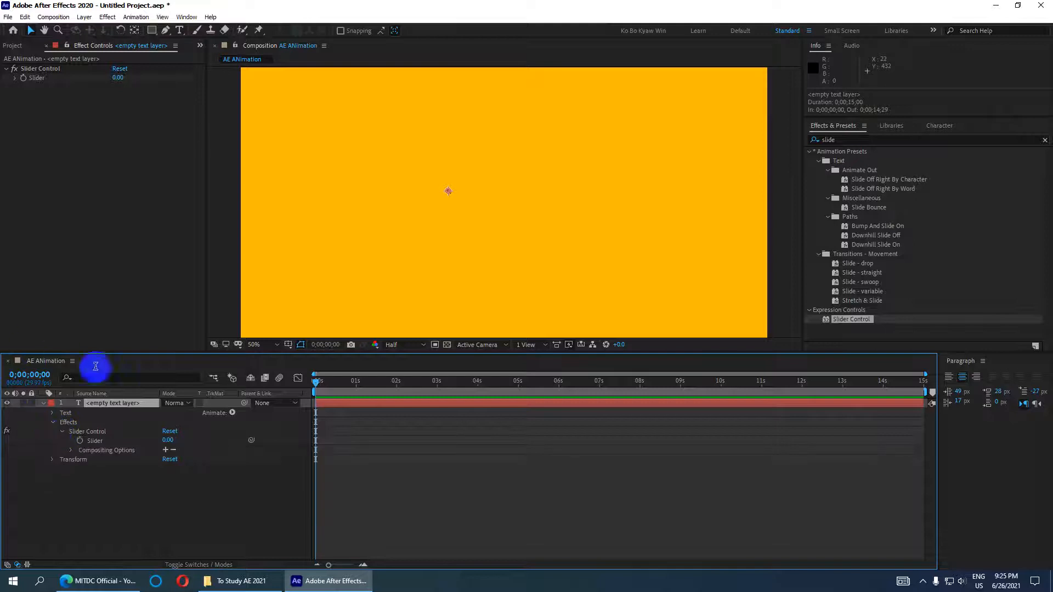
{"action": "left_click", "coordinate": [52, 413]}
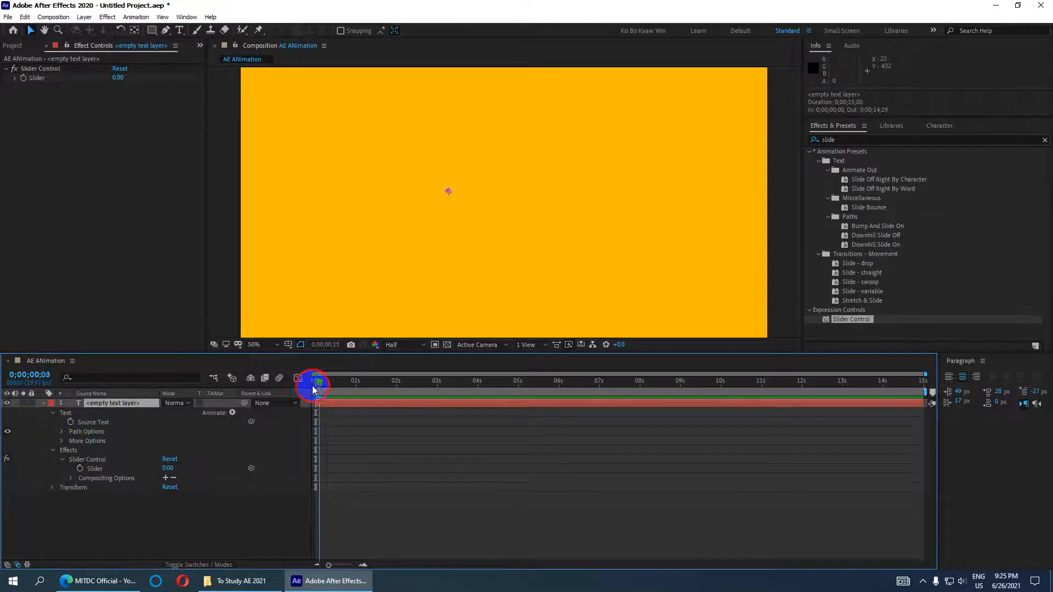
Add an expression to Source Text and append a pick-whip reference to the Slider property after text.sourceText.
{"action": "left_click", "coordinate": [71, 423], "text": "alt"}
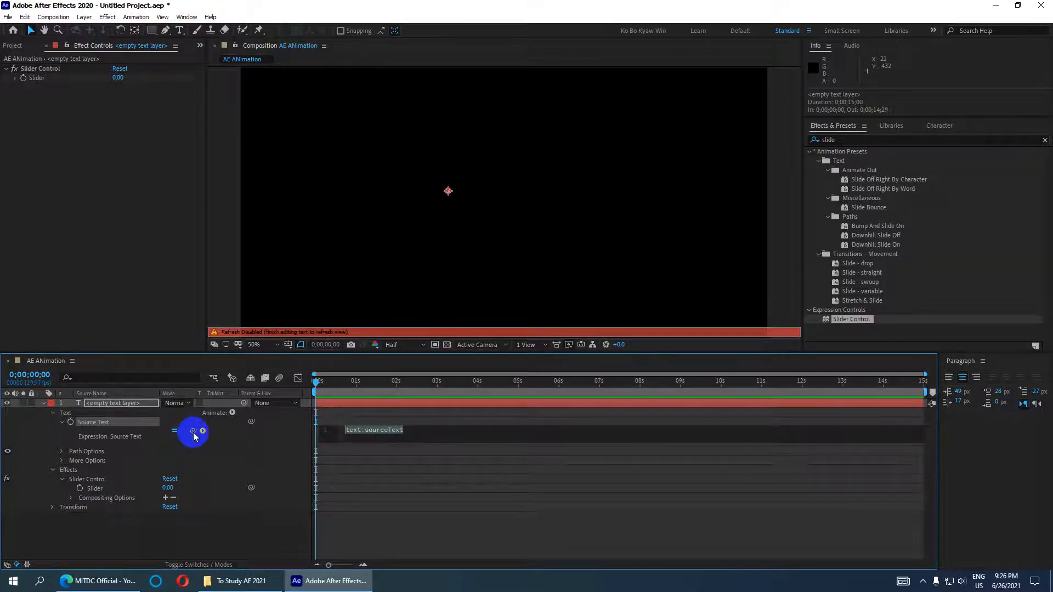
{"action": "left_click", "coordinate": [406, 430]}
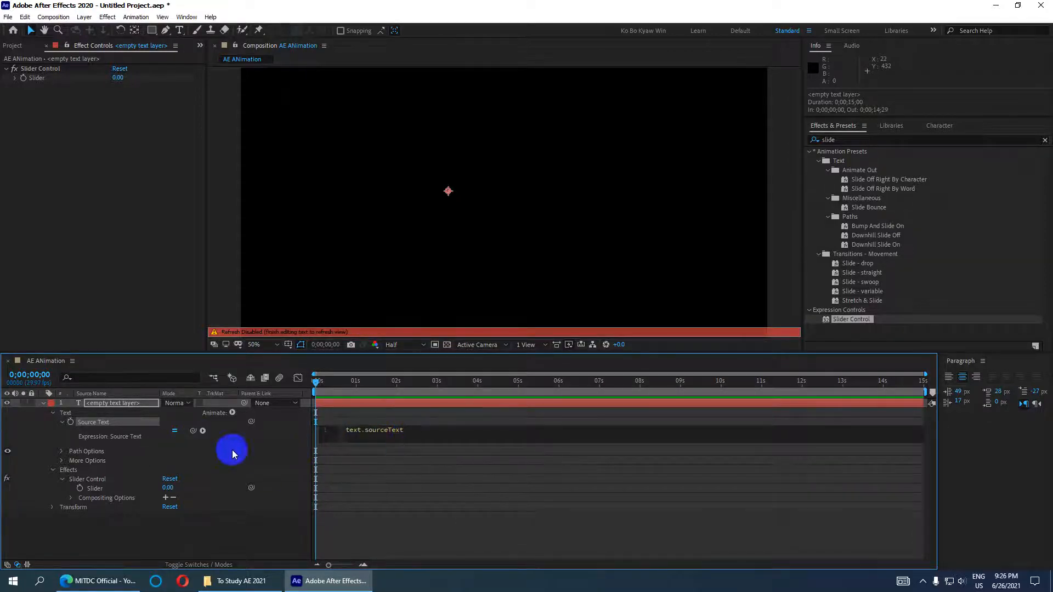
{"action": "left_click_drag", "start_coordinate": [193, 431], "coordinate": [99, 492]}
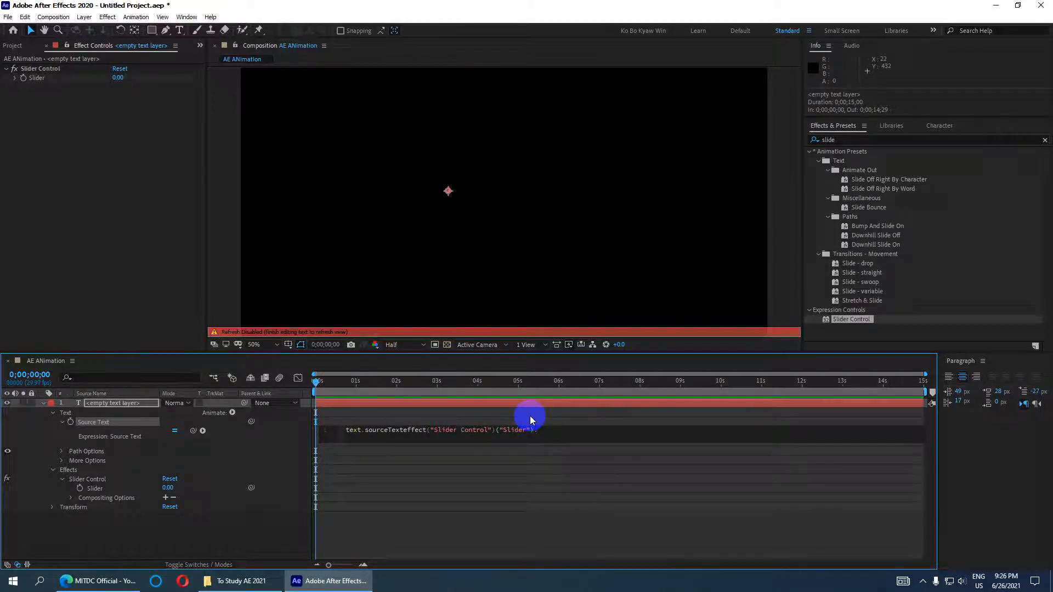
Append .value.toFixed(1) to the end of the Source Text expression.
{"action": "type", "text": "."}
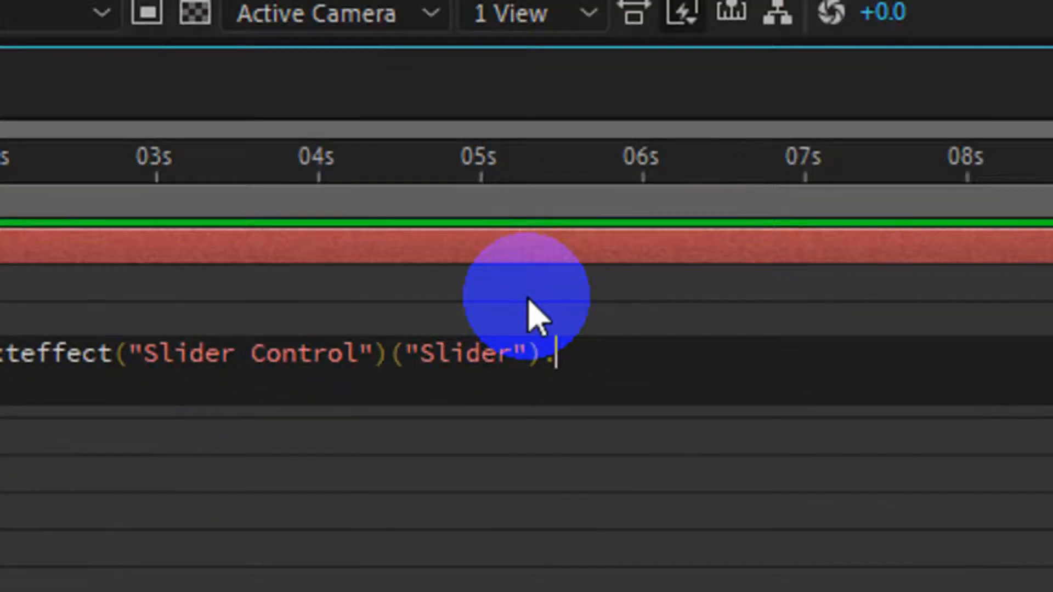
{"action": "type", "text": "valu"}
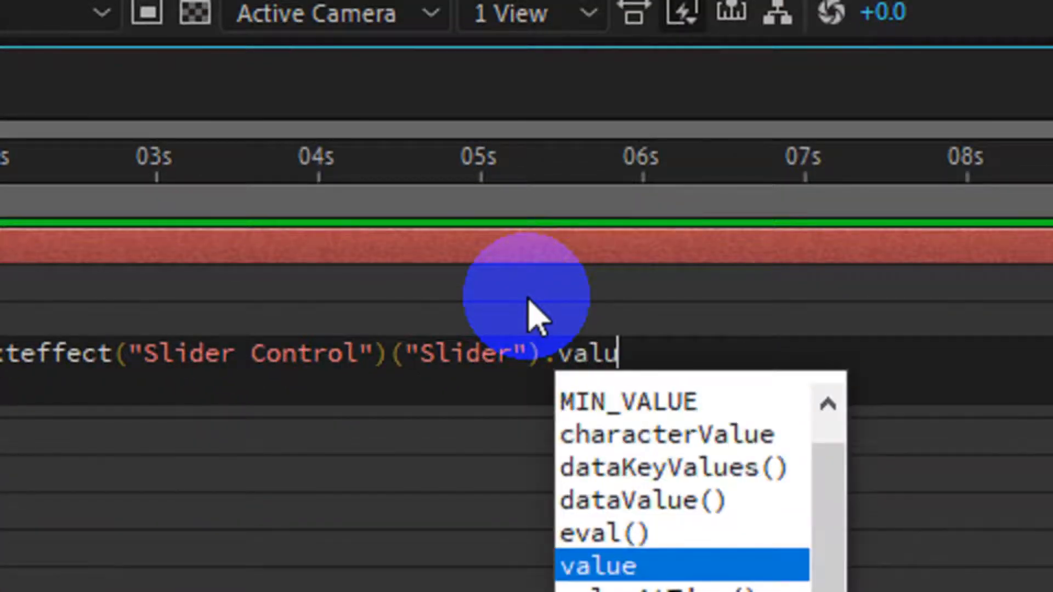
{"action": "type", "text": "e."}
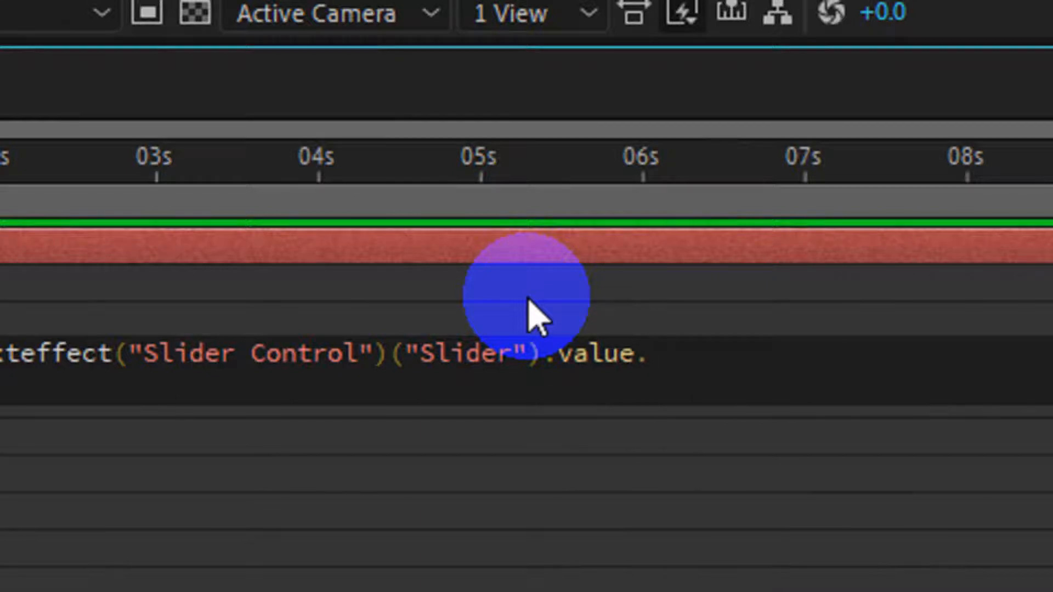
{"action": "type", "text": "fix"}
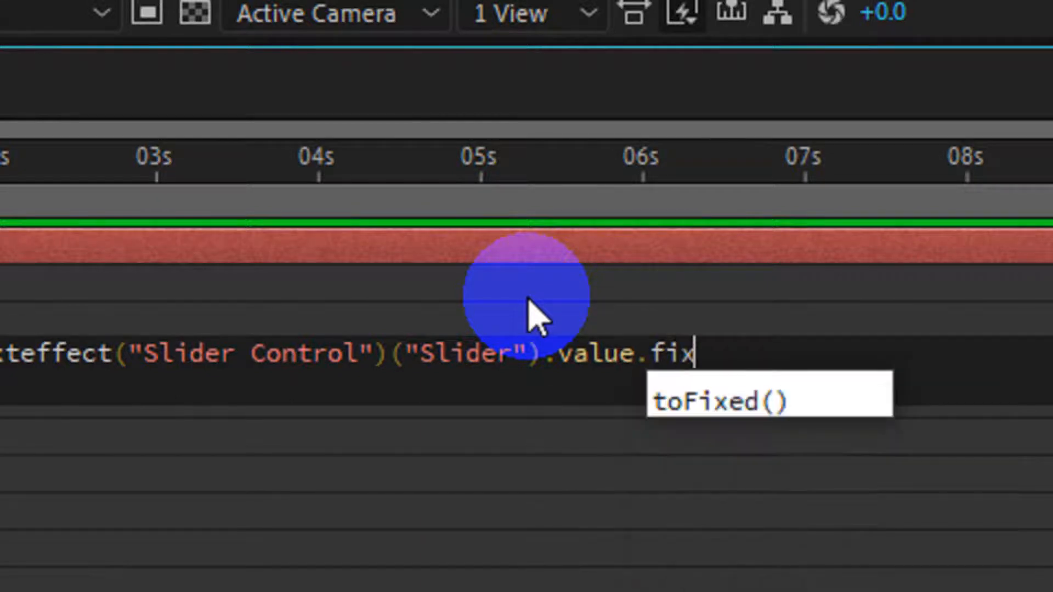
{"action": "key", "text": "BackSpace"}
{"action": "key", "text": "BackSpace"}
{"action": "key", "text": "BackSpace"}
{"action": "type", "text": "toFa"}
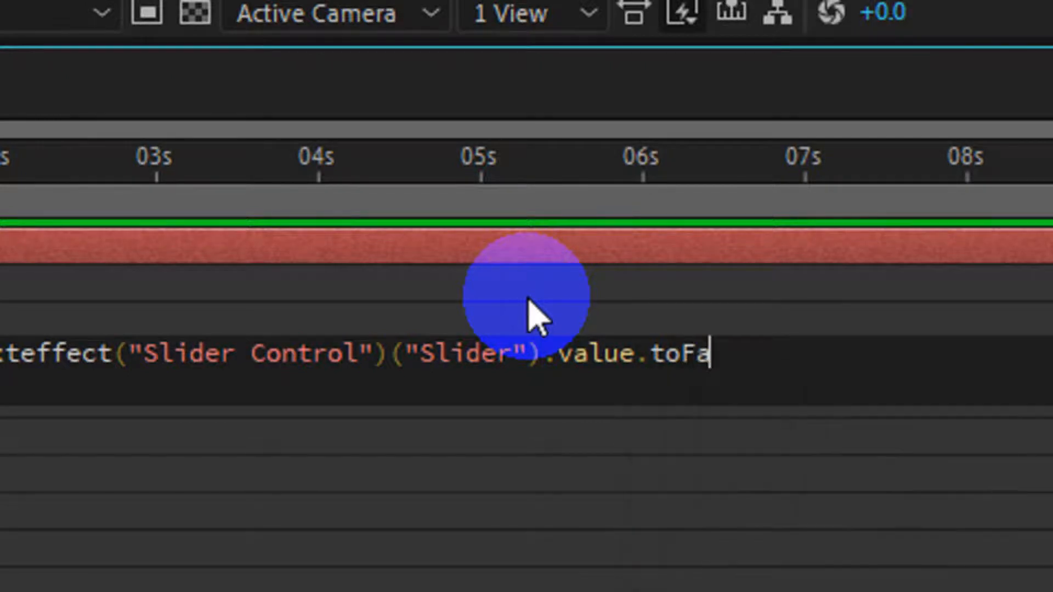
{"action": "key", "text": "BackSpace"}
{"action": "type", "text": "ixed"}
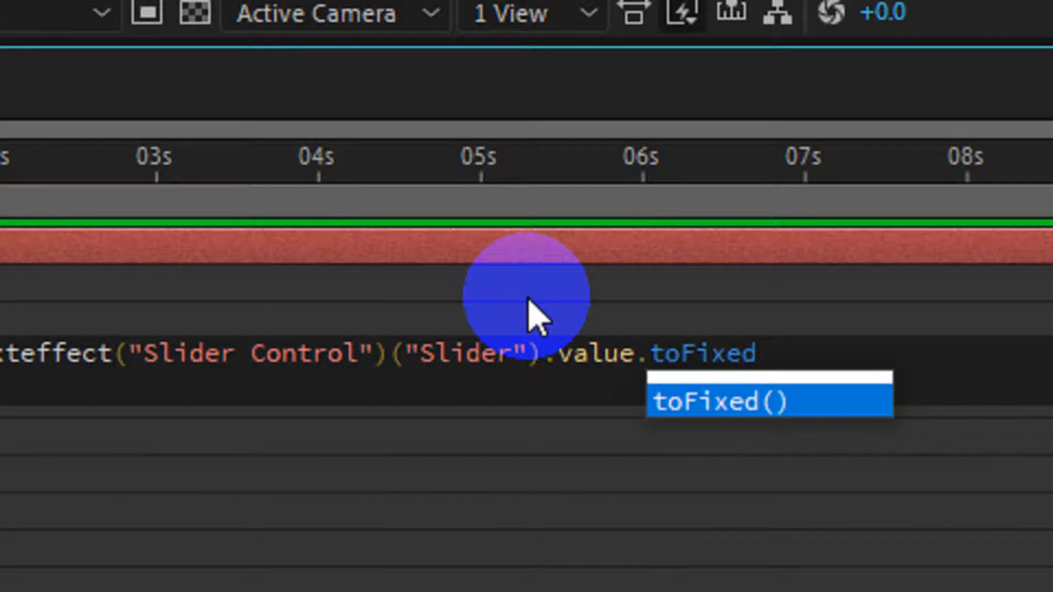
{"action": "key", "text": "BackSpace"}
{"action": "type", "text": "d(1"}
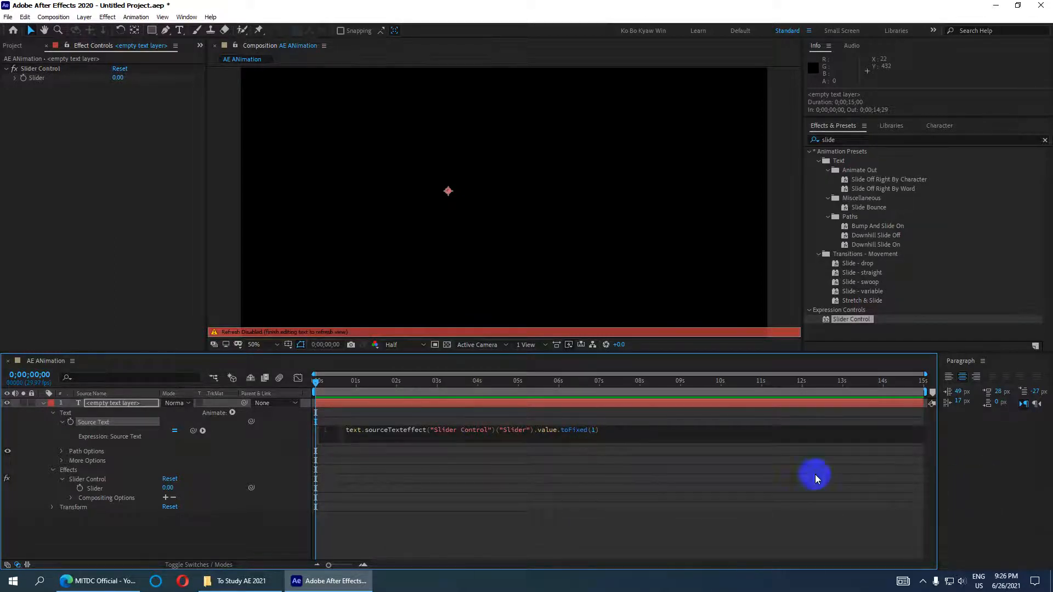
Commit the Source Text expression and set a starting keyframe on the layer's Slider property at 0;00;00;00.
{"action": "left_click", "coordinate": [542, 471]}
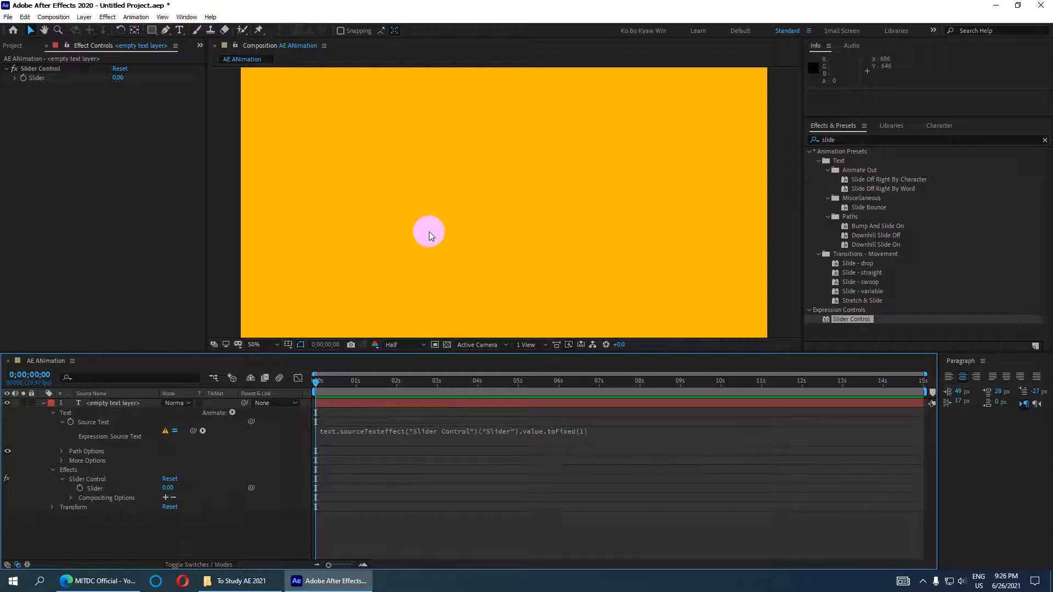
{"action": "key", "text": "comma"}
{"action": "key", "text": "comma"}
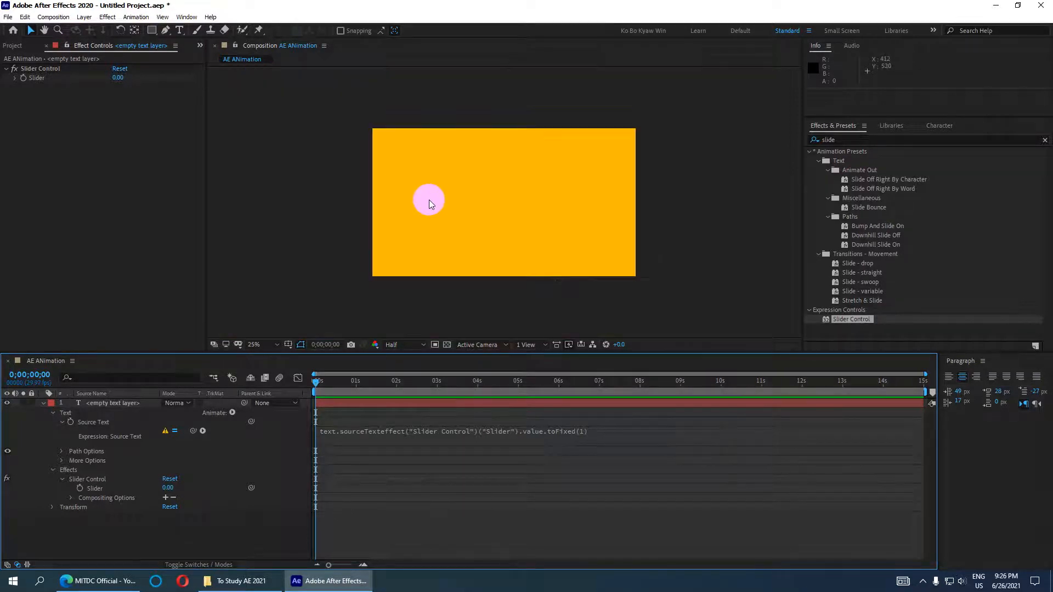
{"action": "left_click", "coordinate": [87, 404]}
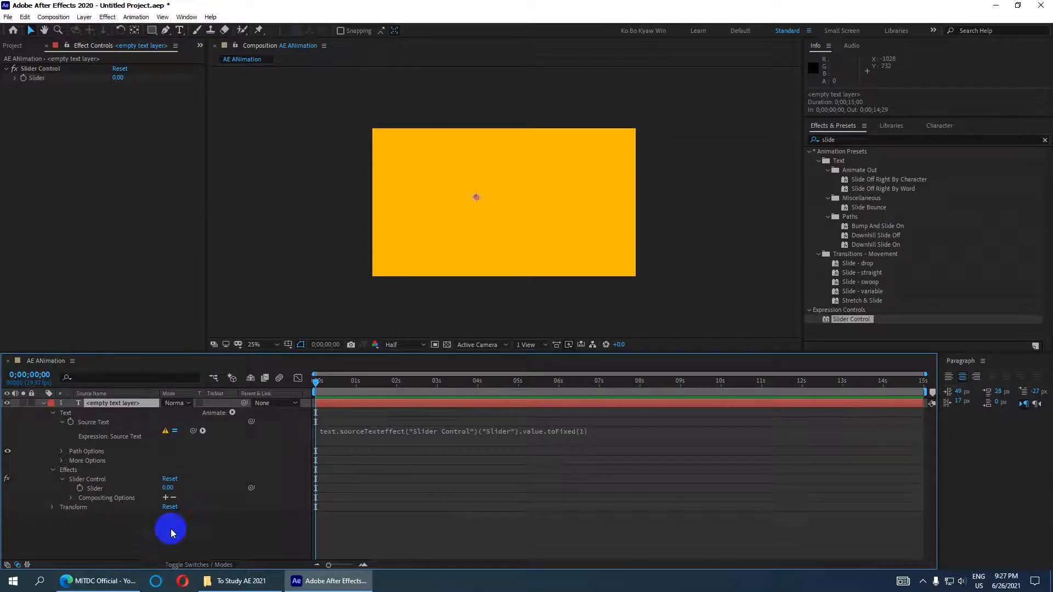
{"action": "left_click_drag", "start_coordinate": [319, 384], "coordinate": [298, 392]}
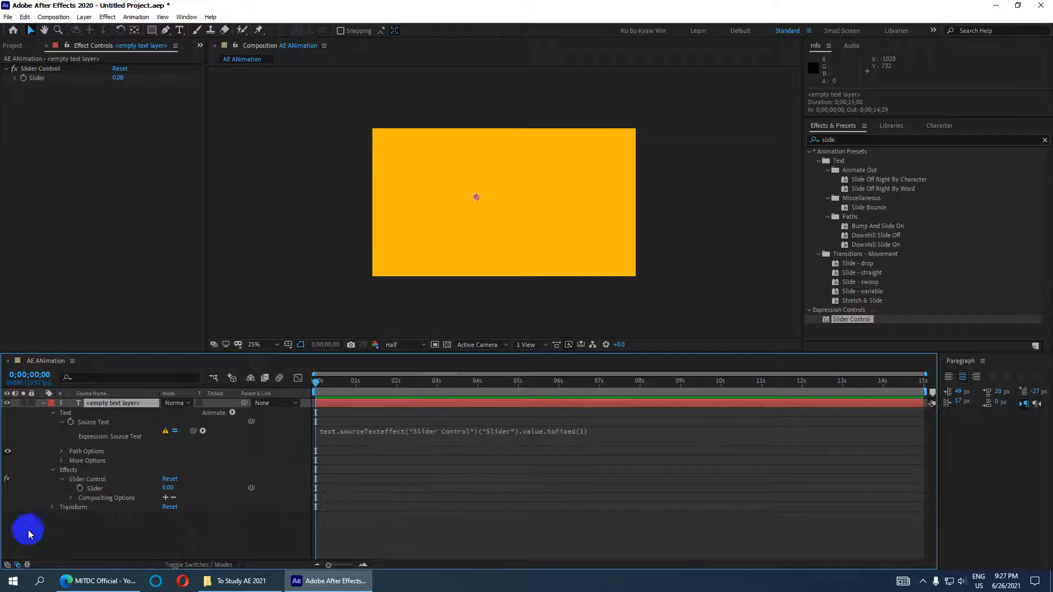
{"action": "left_click", "coordinate": [79, 489]}
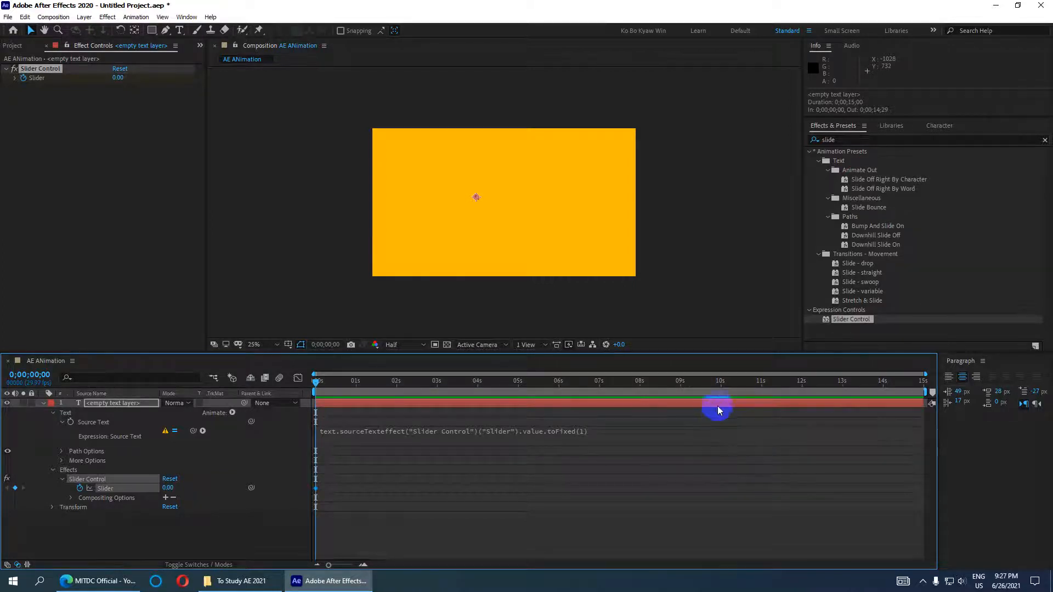
Set the current time to 0;00;01;00 and change it to 0;00;10;00.
{"action": "left_click", "coordinate": [29, 375]}
{"action": "type", "text": "01"}
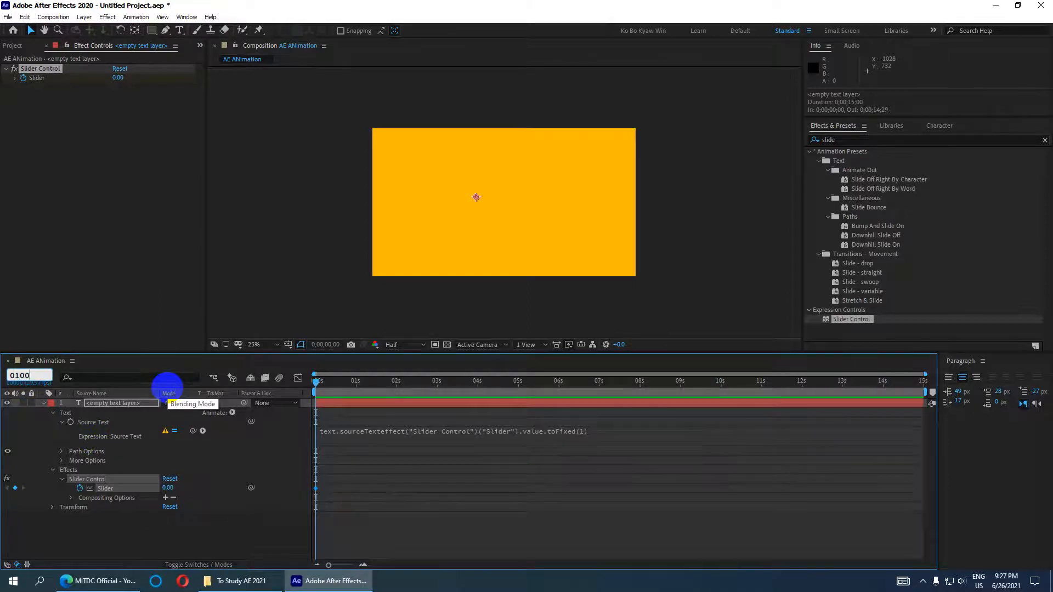
{"action": "key", "text": "Return"}
{"action": "left_click", "coordinate": [30, 375]}
{"action": "left_click", "coordinate": [40, 378]}
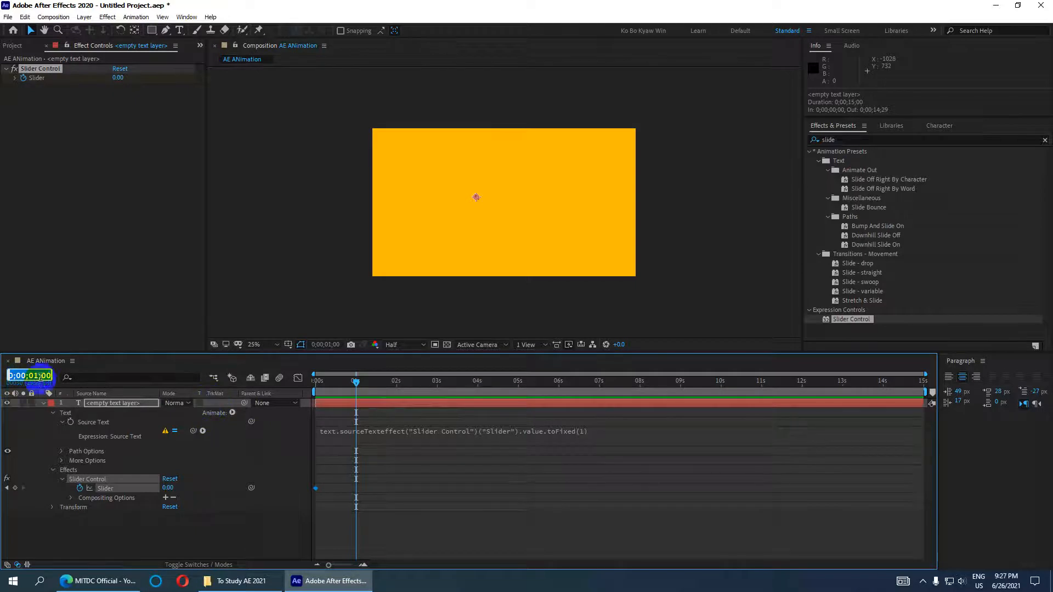
{"action": "left_click", "coordinate": [31, 376]}
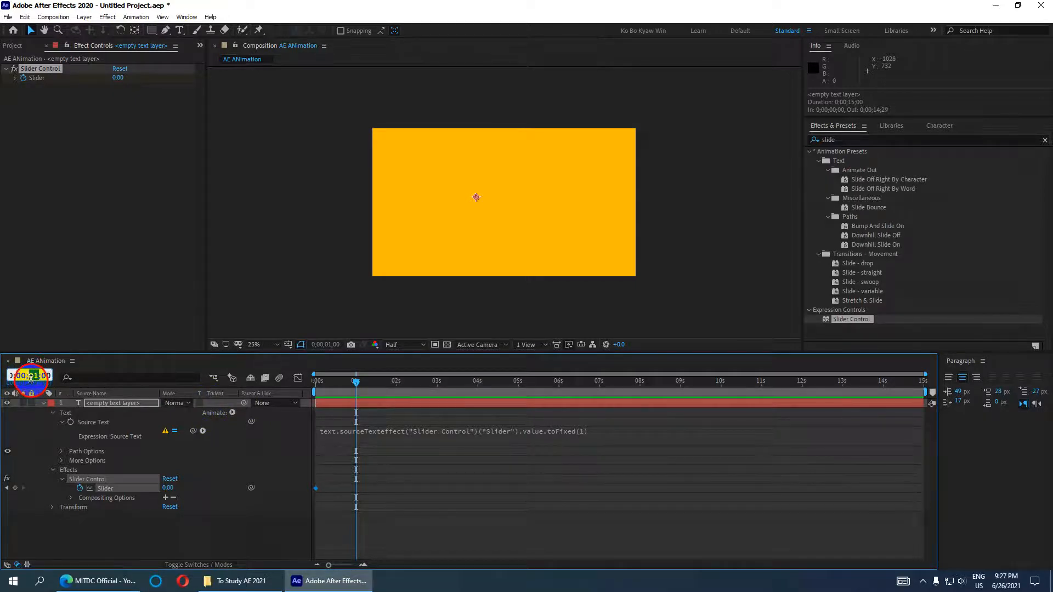
{"action": "double_click", "coordinate": [31, 376]}
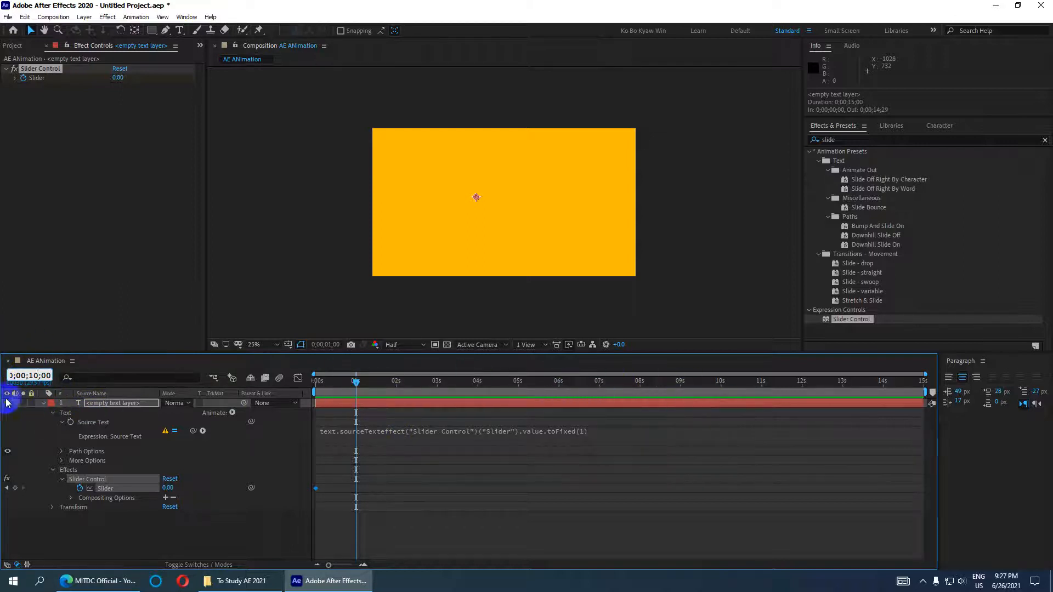
{"action": "left_click", "coordinate": [30, 375]}
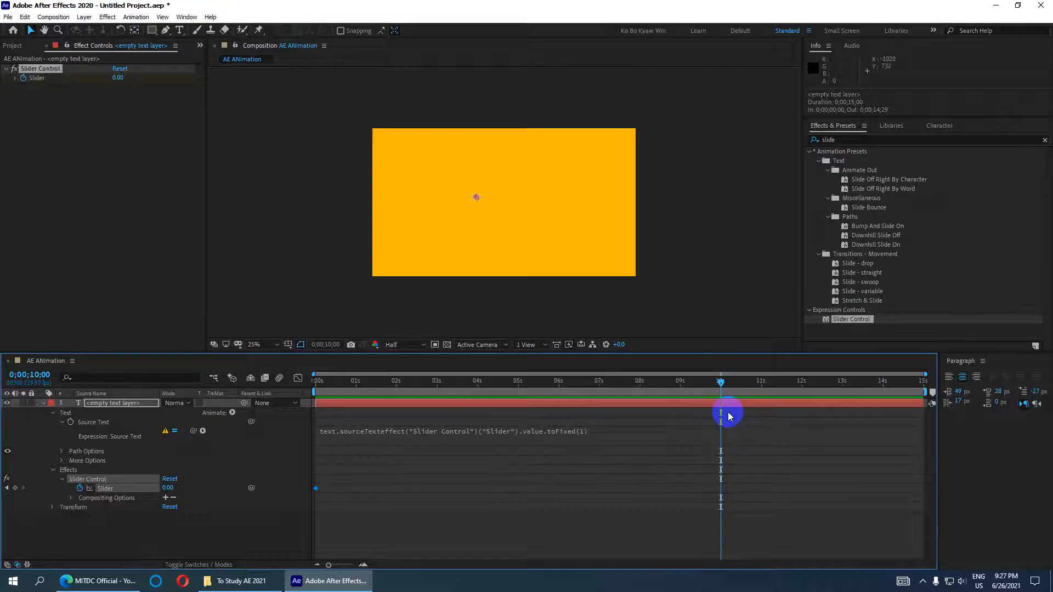
Set the current time to 0;00;11;00 and add a second Slider keyframe with a value of 100.
{"action": "left_click", "coordinate": [28, 376]}
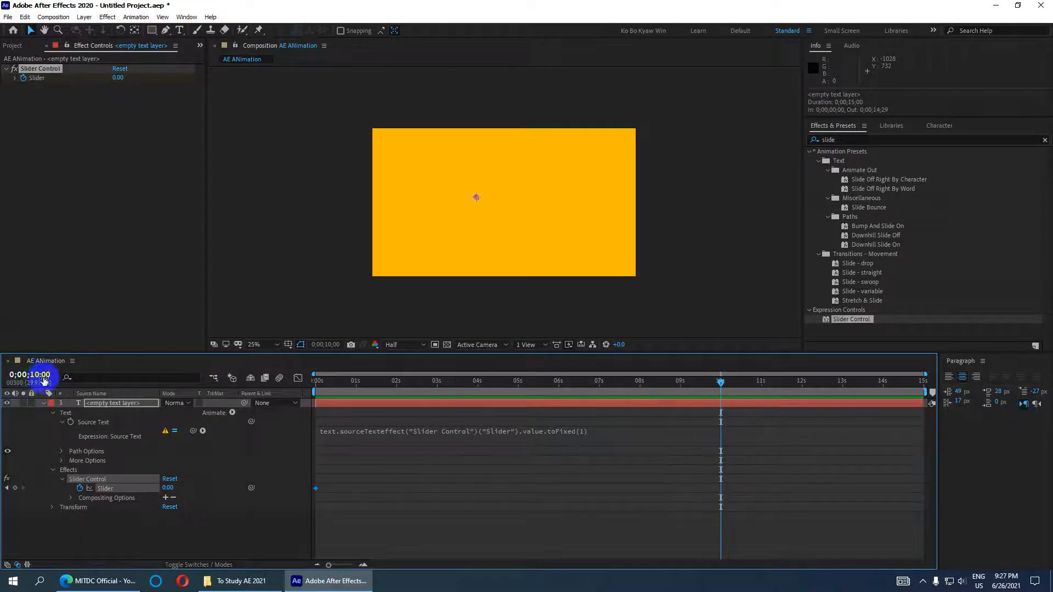
{"action": "left_click", "coordinate": [36, 374]}
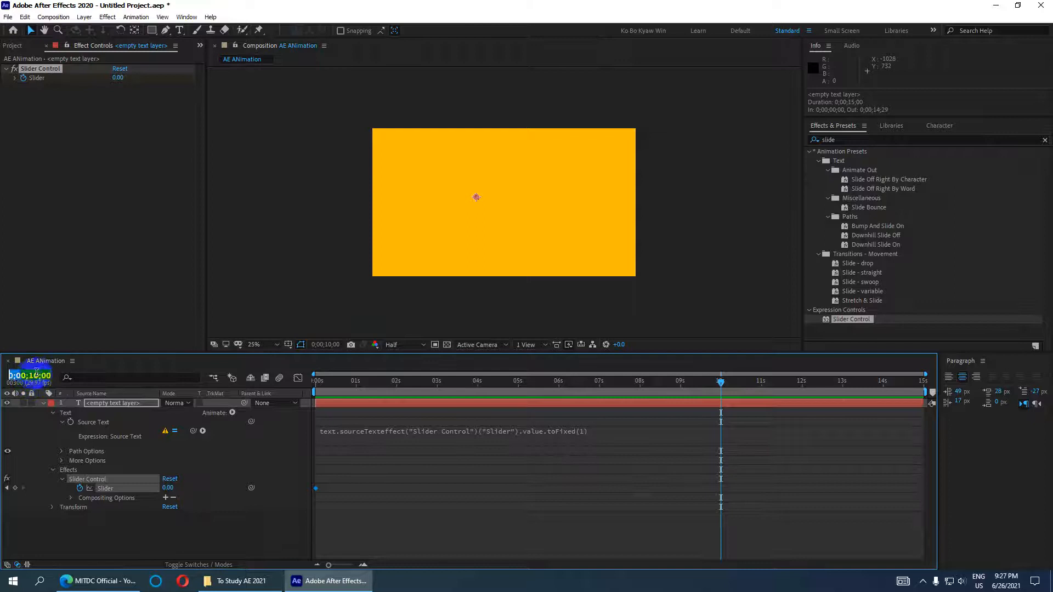
{"action": "left_click_drag", "start_coordinate": [40, 376], "coordinate": [35, 376]}
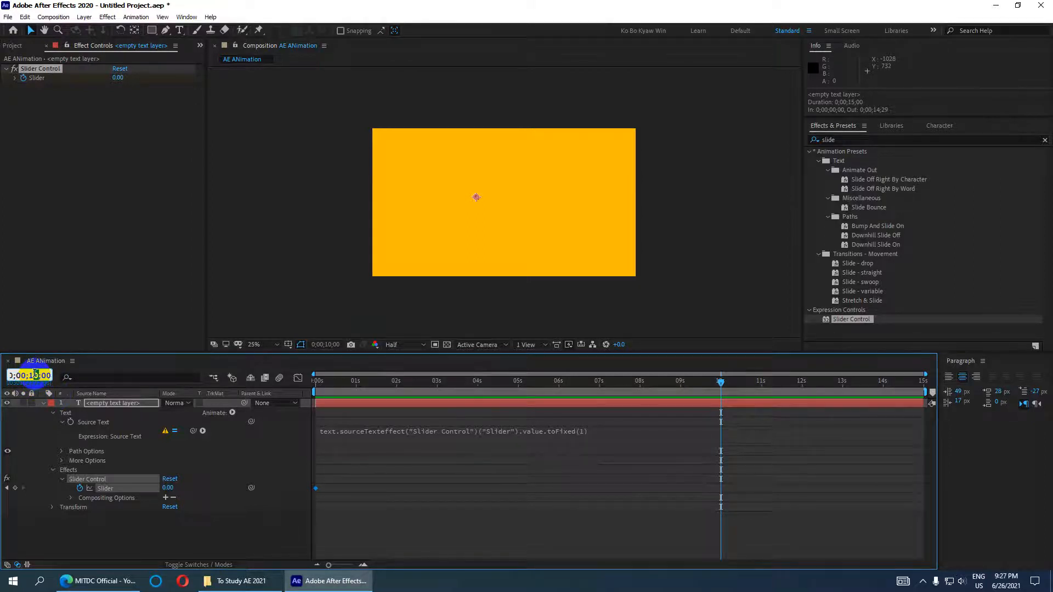
{"action": "type", "text": "1"}
{"action": "left_click", "coordinate": [308, 423]}
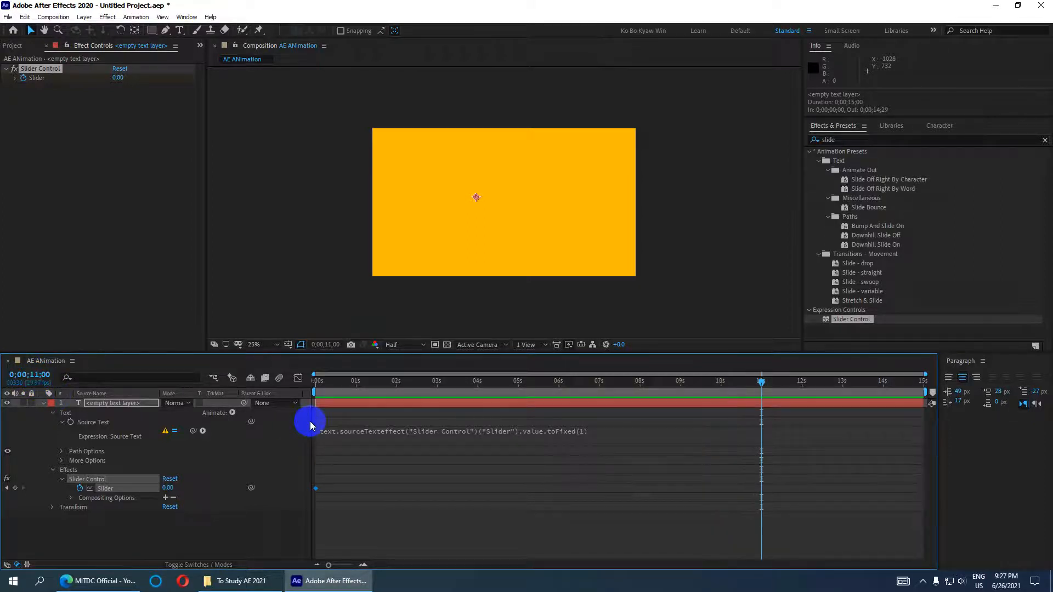
{"action": "left_click", "coordinate": [168, 488]}
{"action": "type", "text": "100"}
{"action": "key", "text": "Return"}
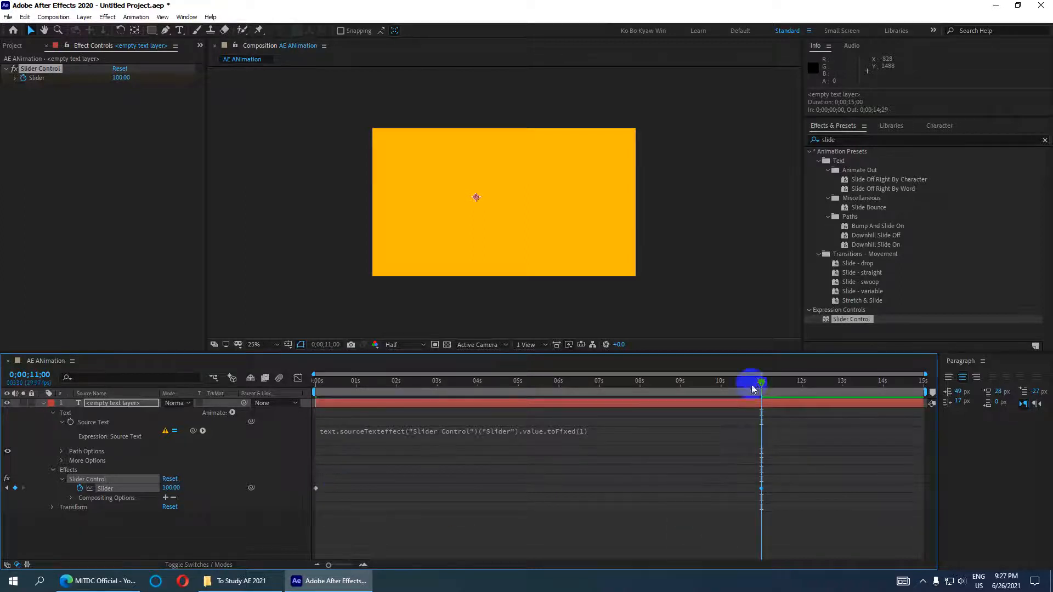
Delete text.sourceText from the start of the Source Text expression so it begins with the Slider Control effect reference.
{"action": "left_click_drag", "start_coordinate": [762, 381], "coordinate": [298, 423]}
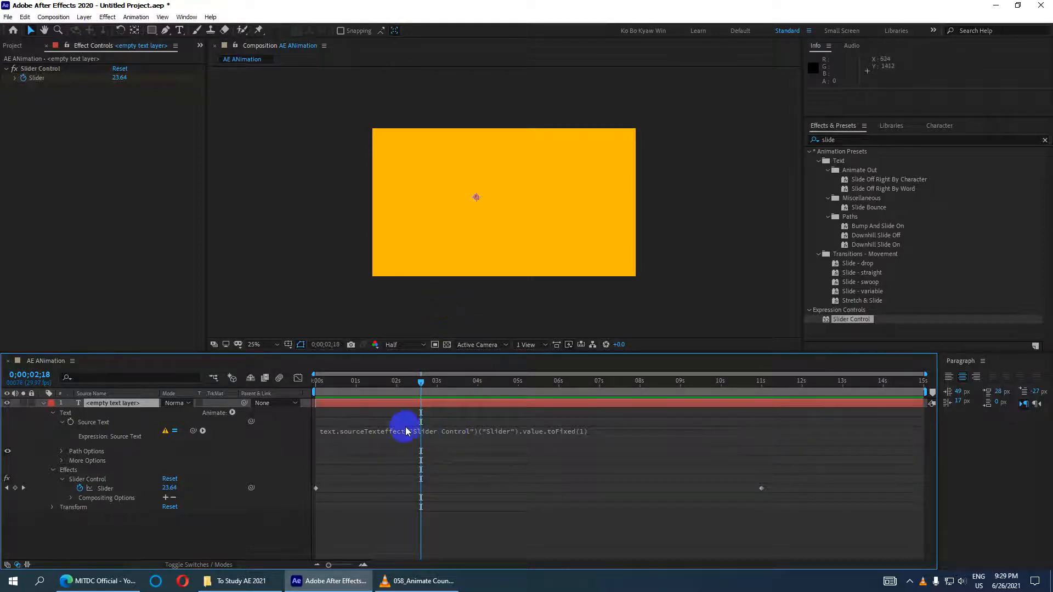
{"action": "left_click", "coordinate": [377, 430]}
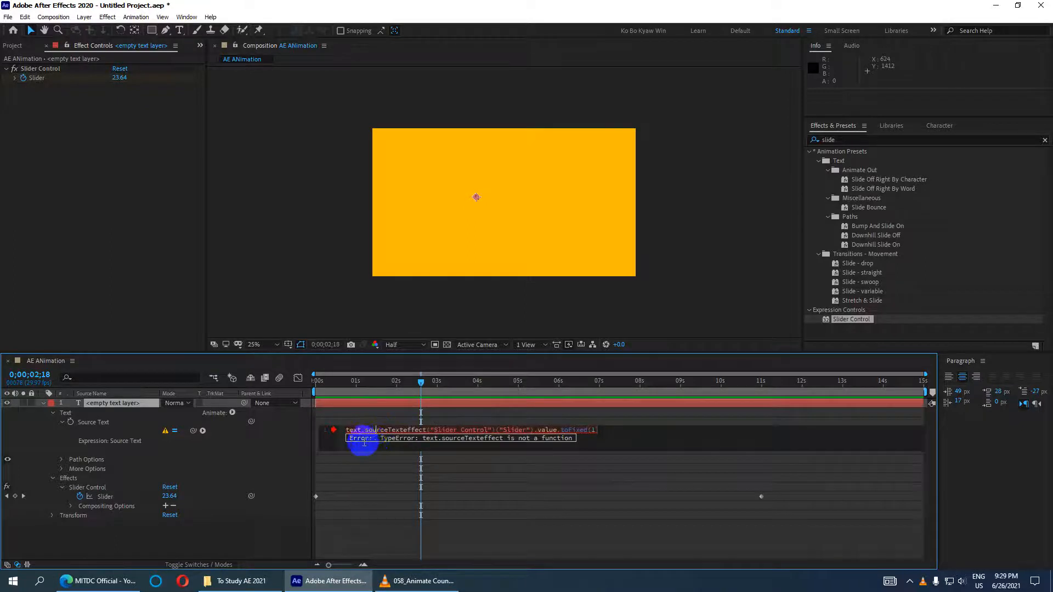
{"action": "left_click", "coordinate": [407, 429]}
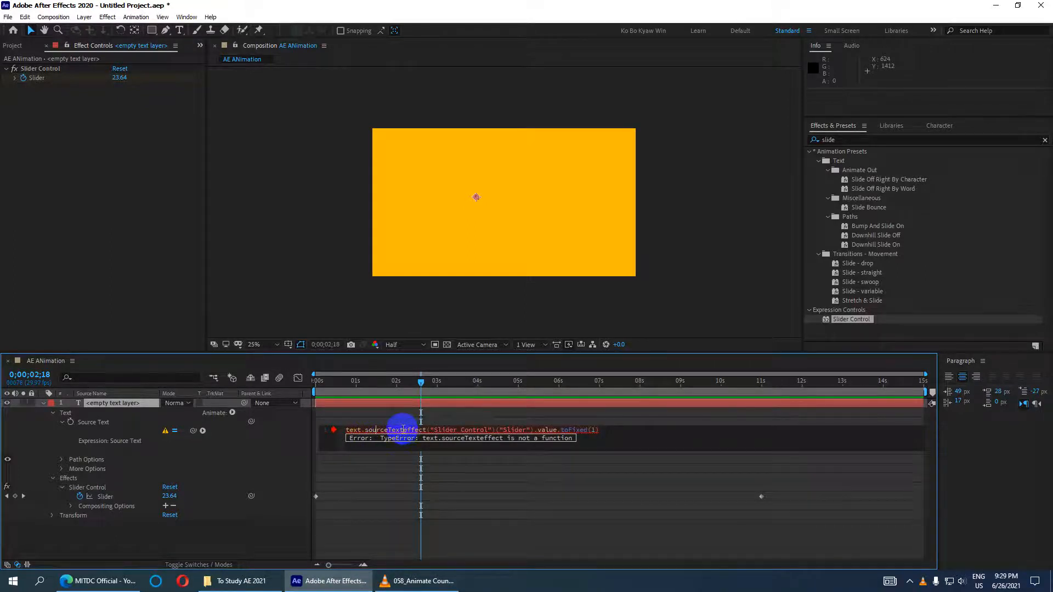
{"action": "left_click_drag", "start_coordinate": [403, 429], "coordinate": [350, 429]}
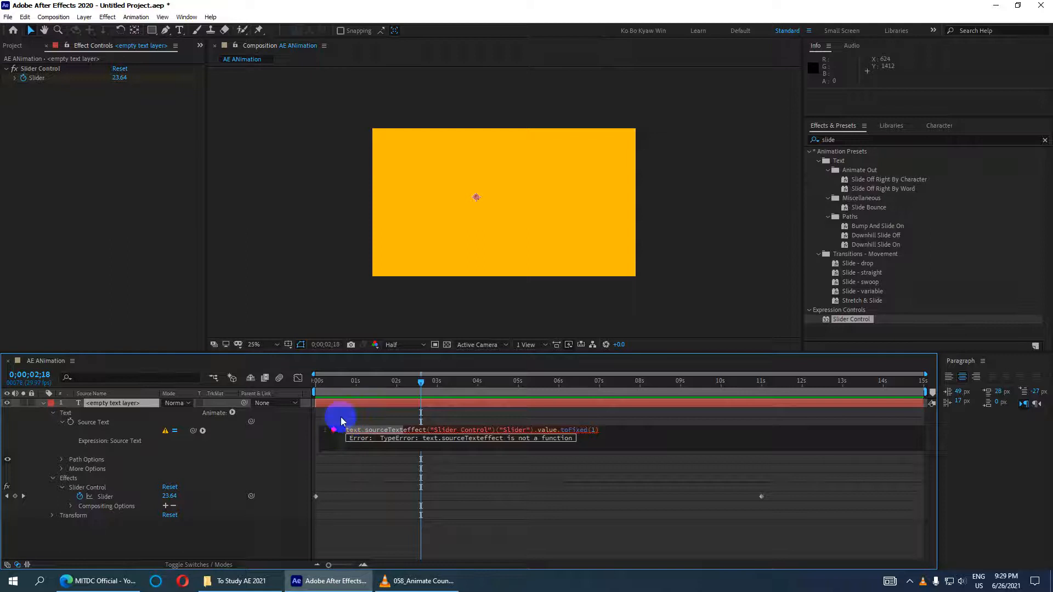
{"action": "key", "text": "BackSpace"}
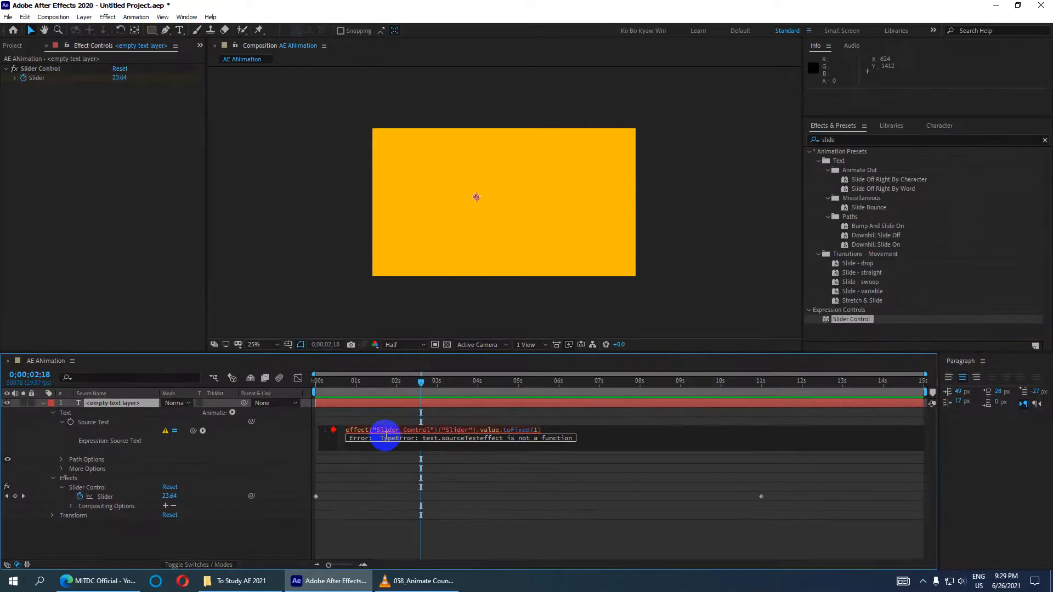
{"action": "left_click", "coordinate": [218, 420]}
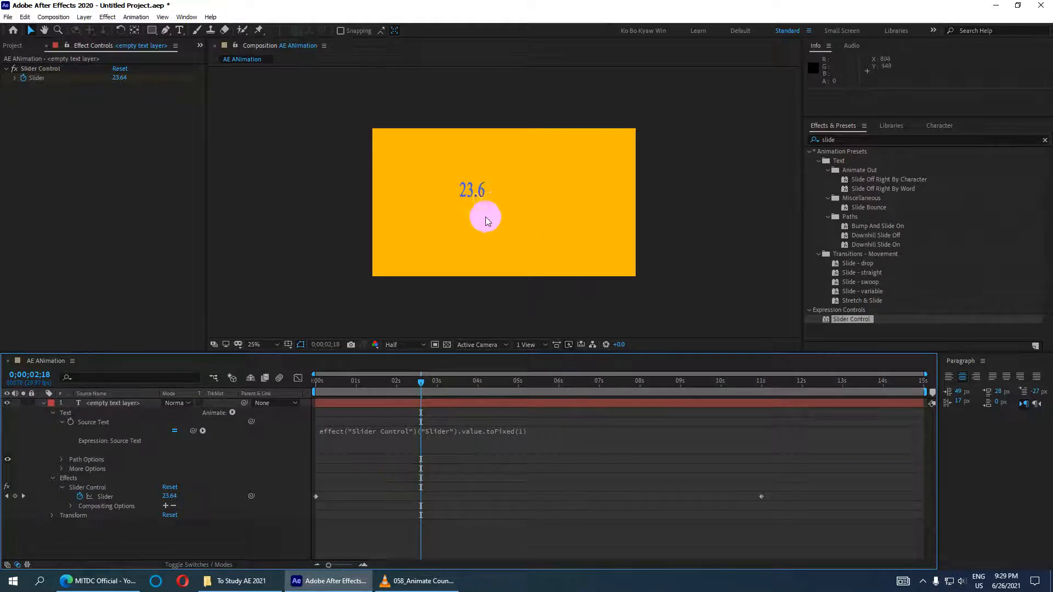
Scrub the timeline to 0;00;00;29 and set the number text's font size to 350 px.
{"action": "left_click_drag", "start_coordinate": [422, 382], "coordinate": [353, 388]}
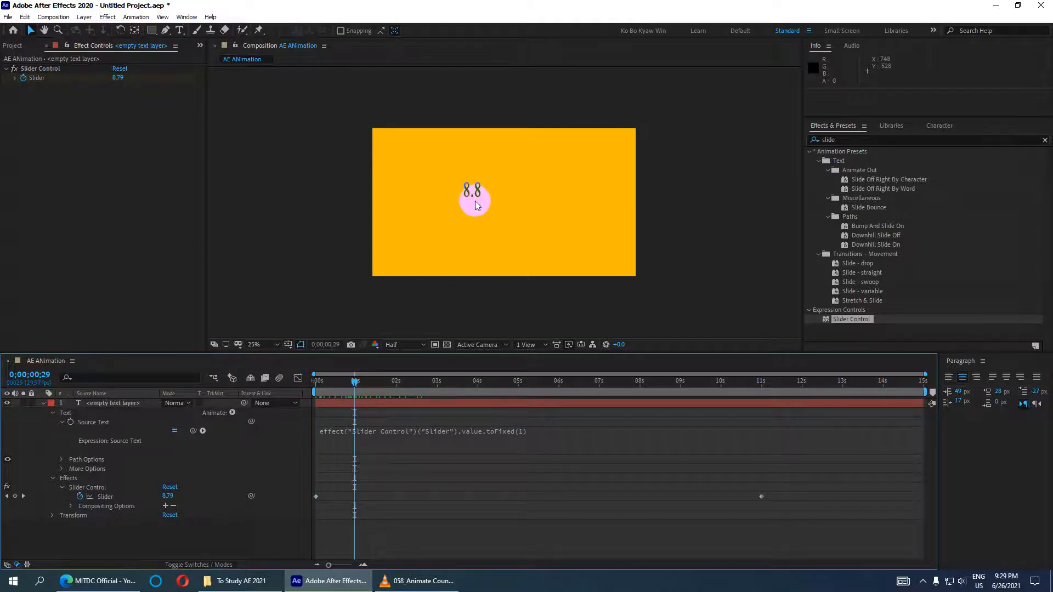
{"action": "key", "text": "period"}
{"action": "key", "text": "period"}
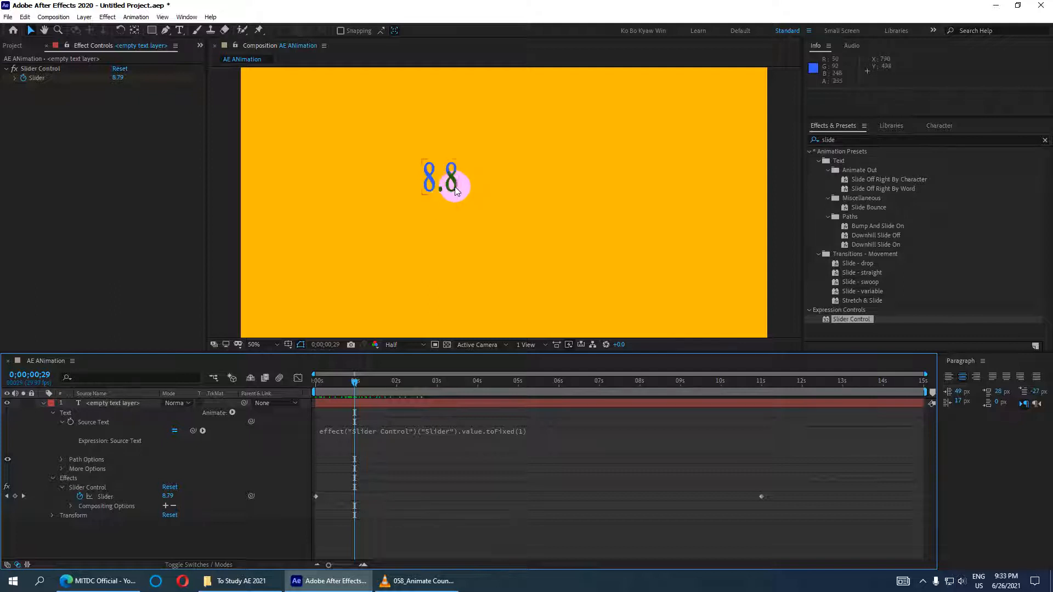
{"action": "left_click", "coordinate": [433, 187]}
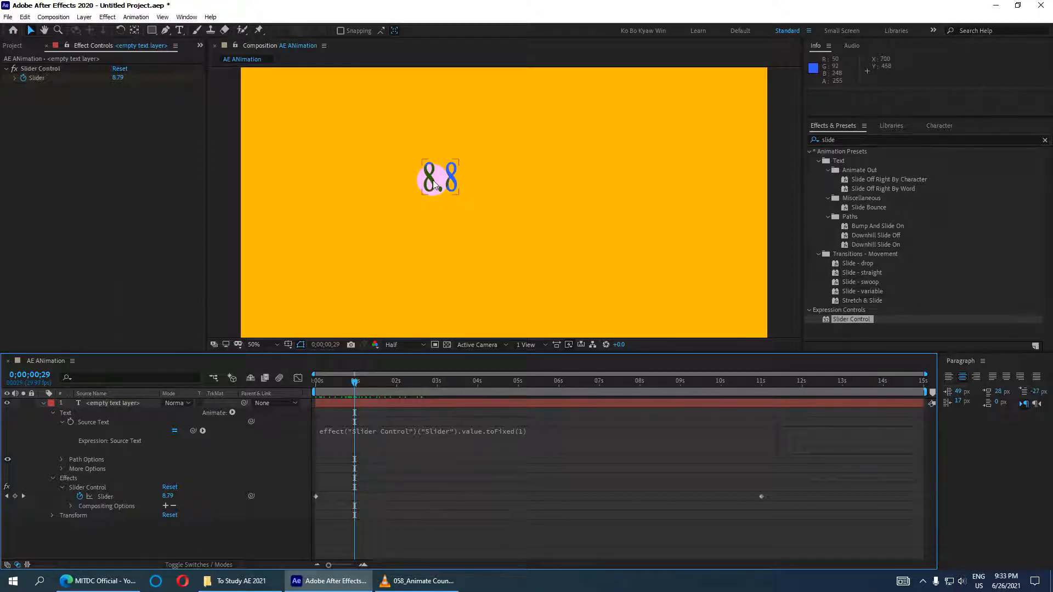
{"action": "left_click", "coordinate": [434, 186]}
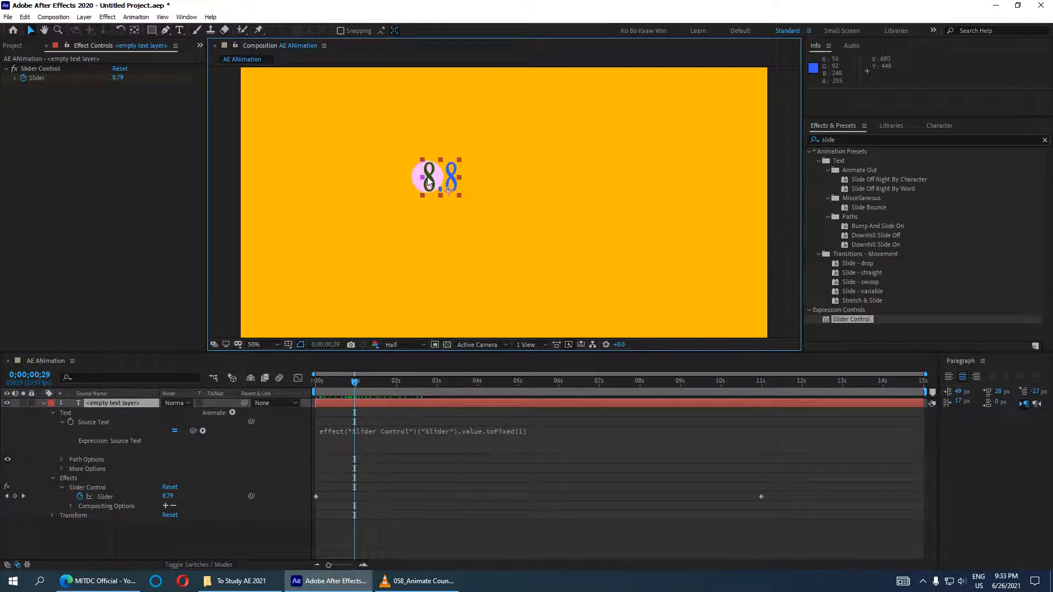
{"action": "left_click", "coordinate": [939, 128]}
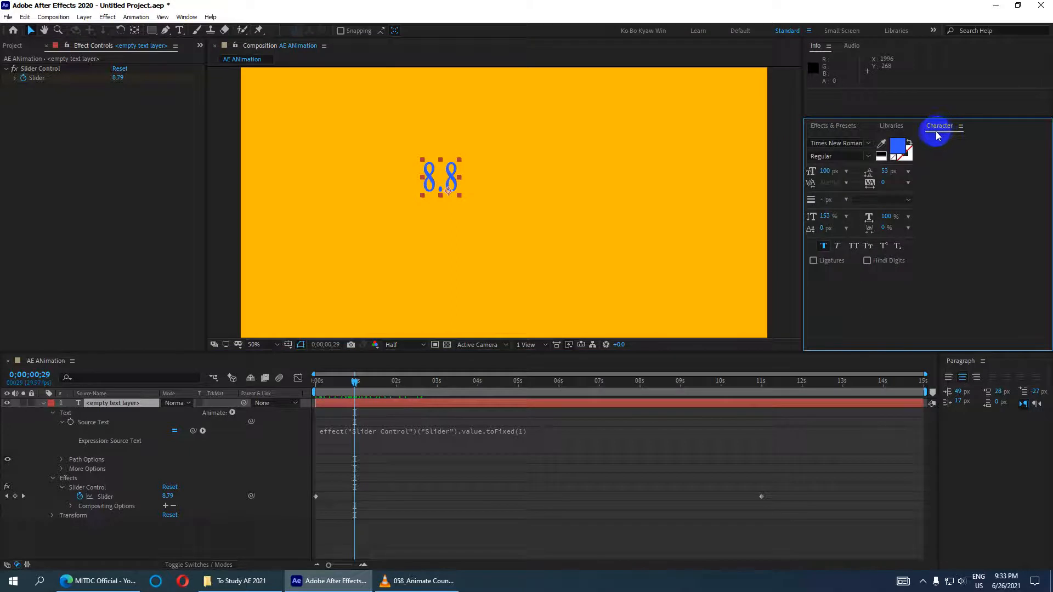
{"action": "left_click", "coordinate": [838, 172]}
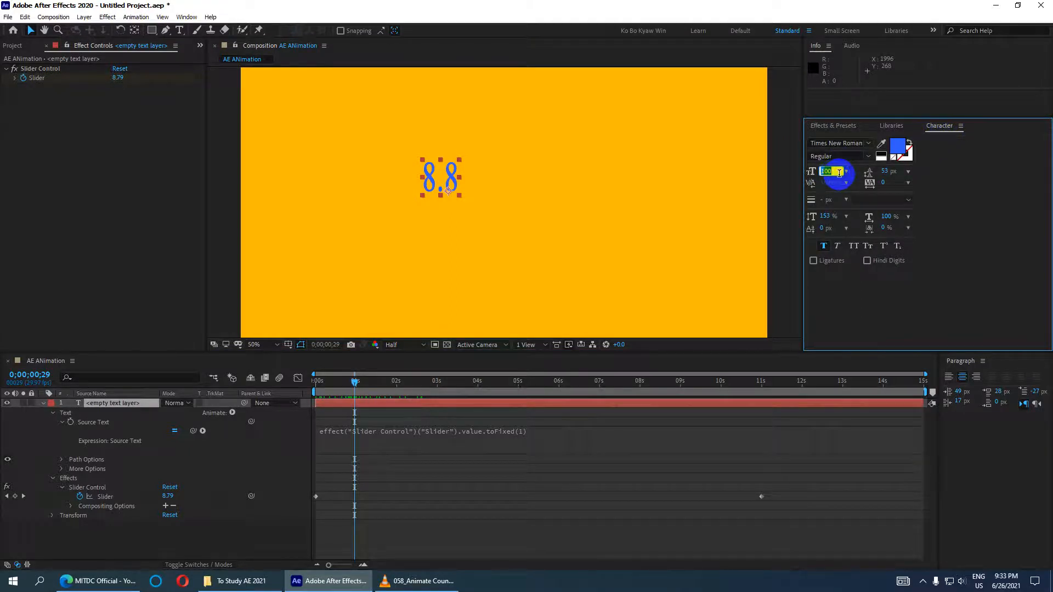
{"action": "type", "text": "350"}
{"action": "key", "text": "Return"}
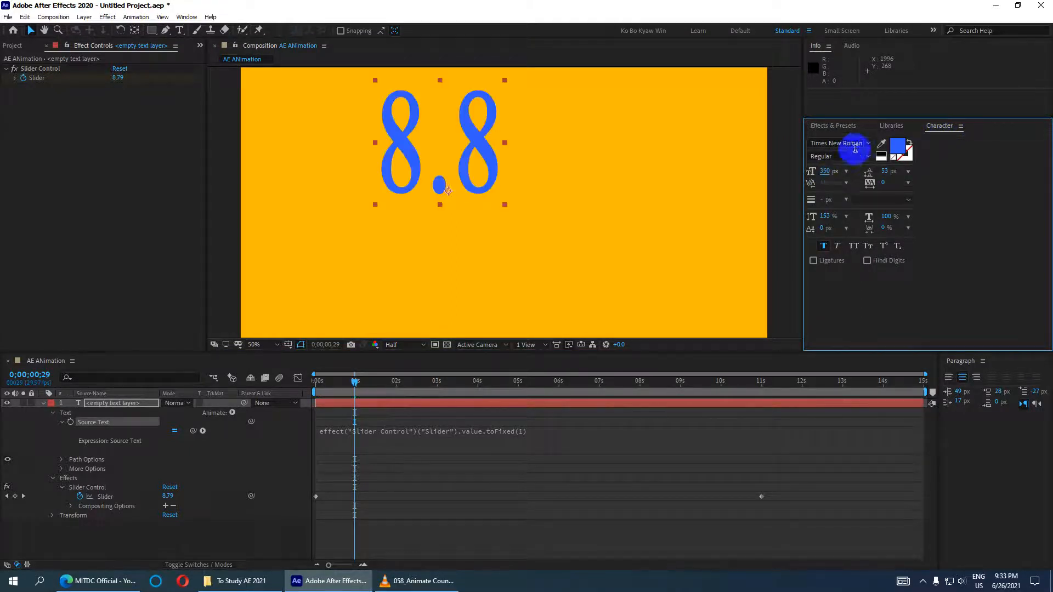
Move the number text to the upper-left area of the composition frame, at about position 428, 486.
{"action": "scroll", "coordinate": [457, 161], "scroll_direction": "down", "scroll_amount": 2}
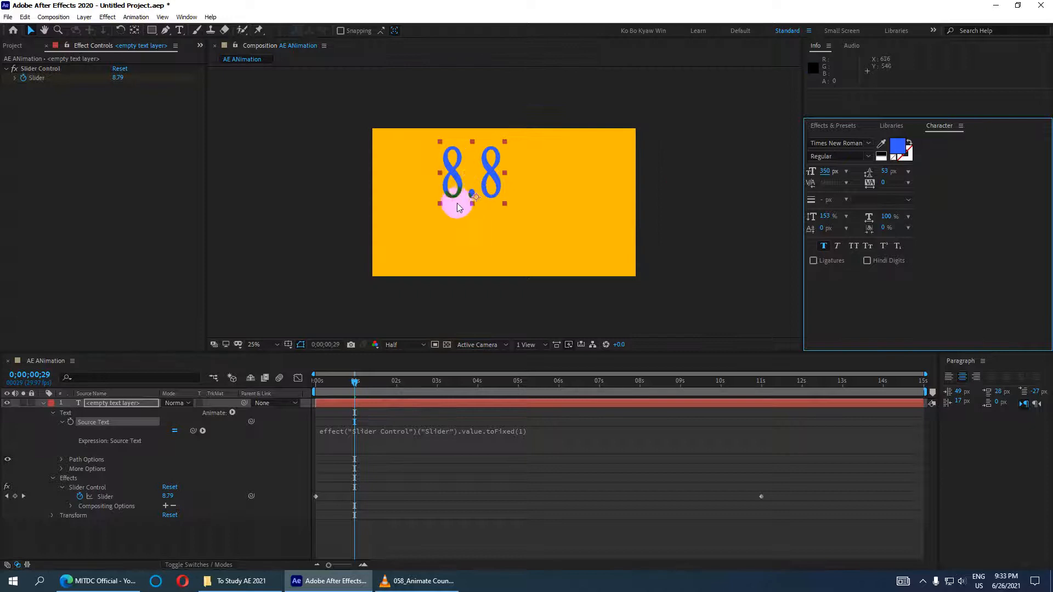
{"action": "scroll", "coordinate": [469, 202], "scroll_direction": "up", "scroll_amount": 1}
{"action": "scroll", "coordinate": [469, 203], "scroll_direction": "down", "scroll_amount": 1}
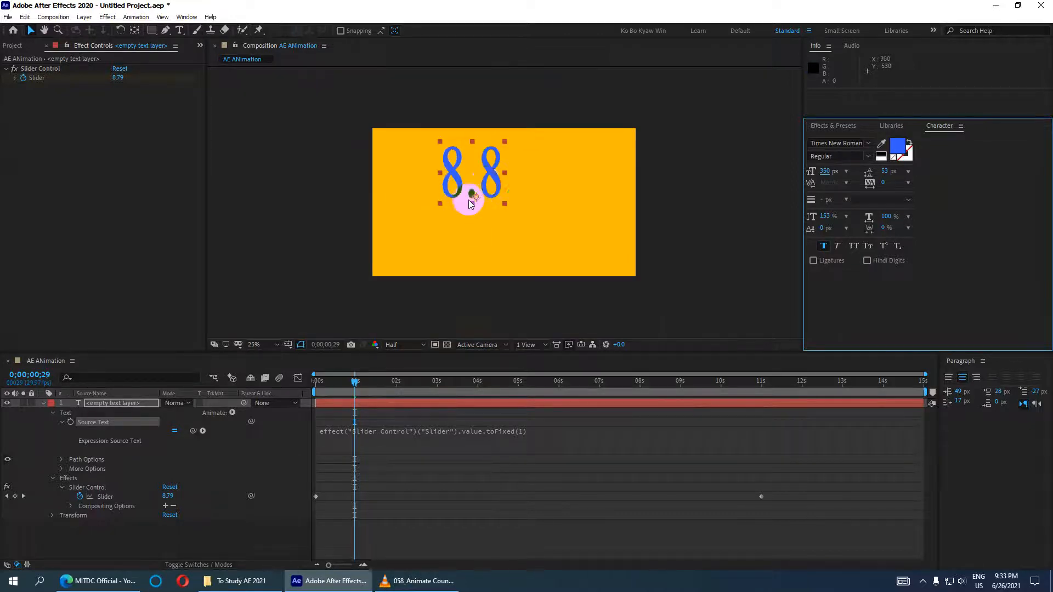
{"action": "left_click_drag", "start_coordinate": [490, 170], "coordinate": [451, 171]}
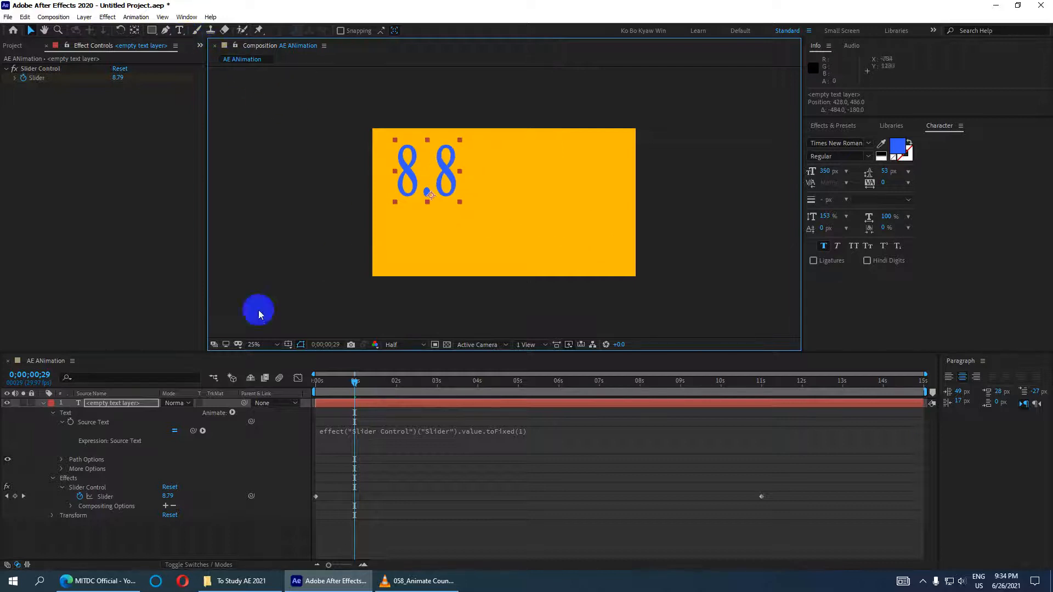
Show the Title/Action Safe guides and move the number text to the center of the composition frame.
{"action": "left_click", "coordinate": [289, 345]}
{"action": "left_click", "coordinate": [321, 358]}
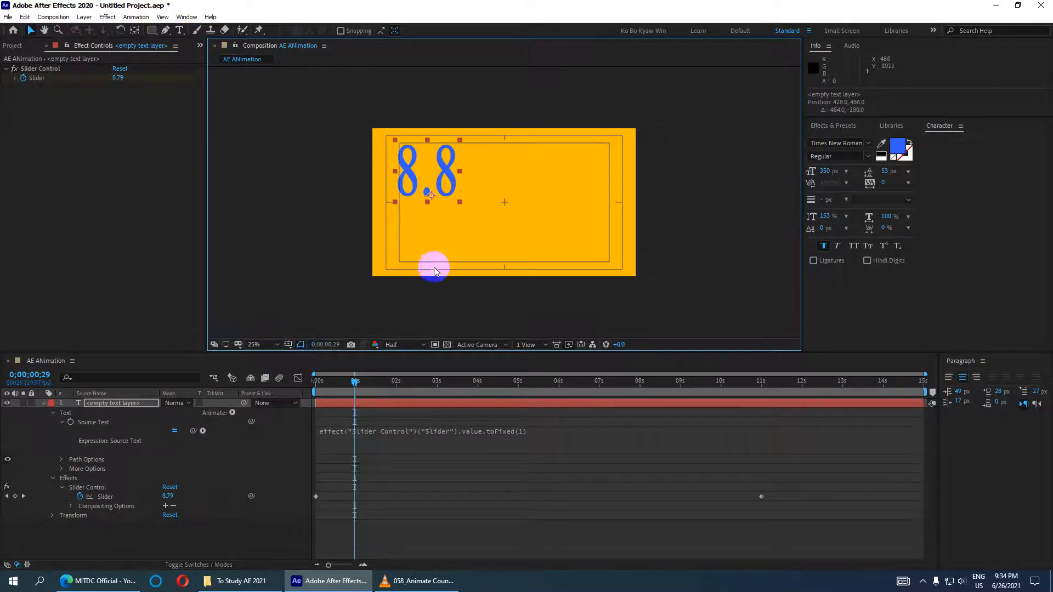
{"action": "left_click_drag", "start_coordinate": [442, 176], "coordinate": [523, 209]}
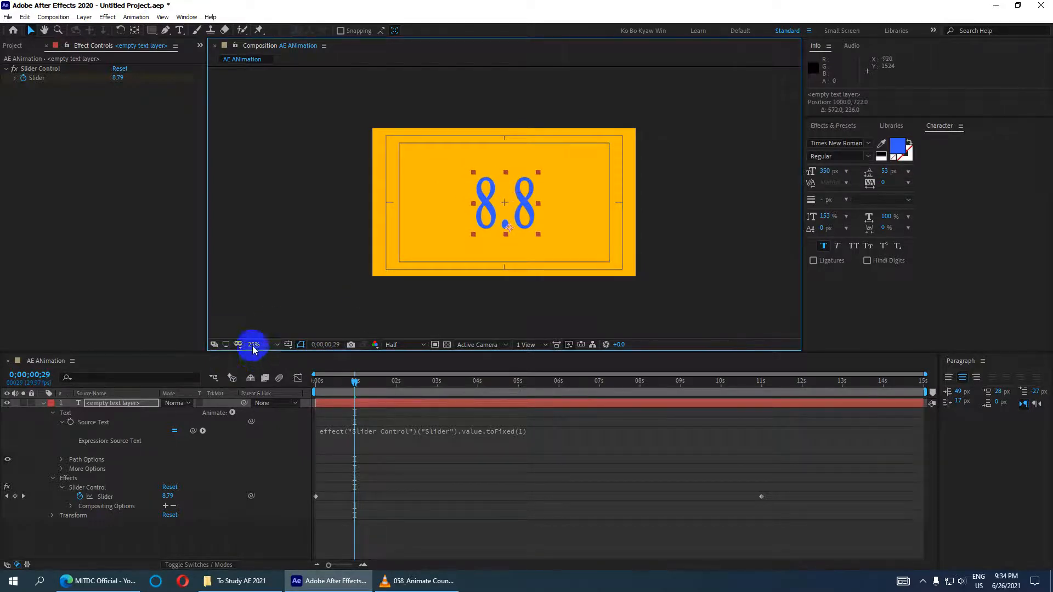
Undo the last move of the number text and hide the Title/Action Safe guides.
{"action": "key", "text": "ctrl+z"}
{"action": "left_click", "coordinate": [301, 345]}
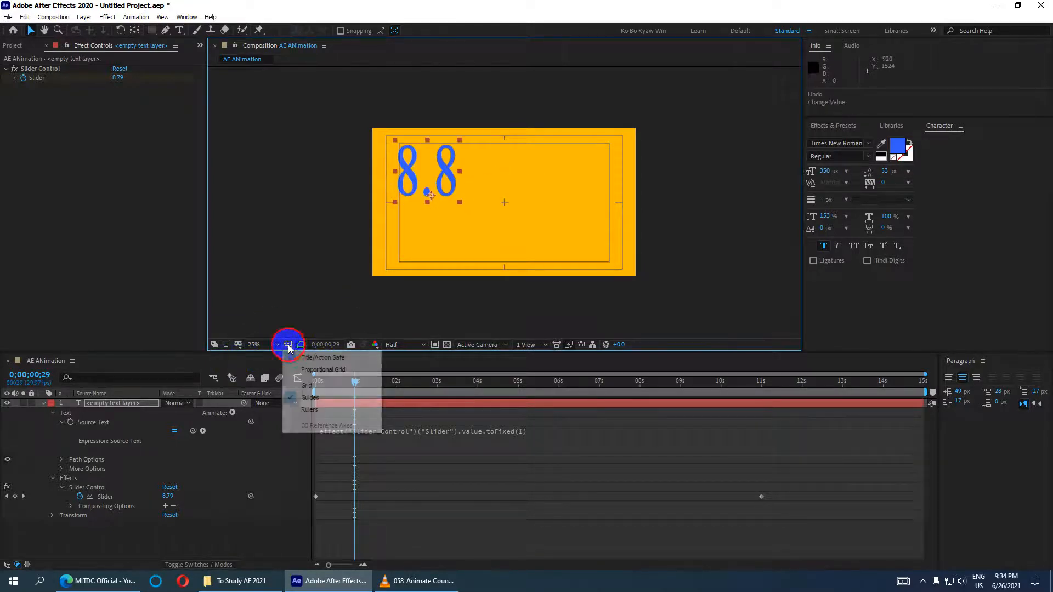
{"action": "left_click", "coordinate": [303, 357]}
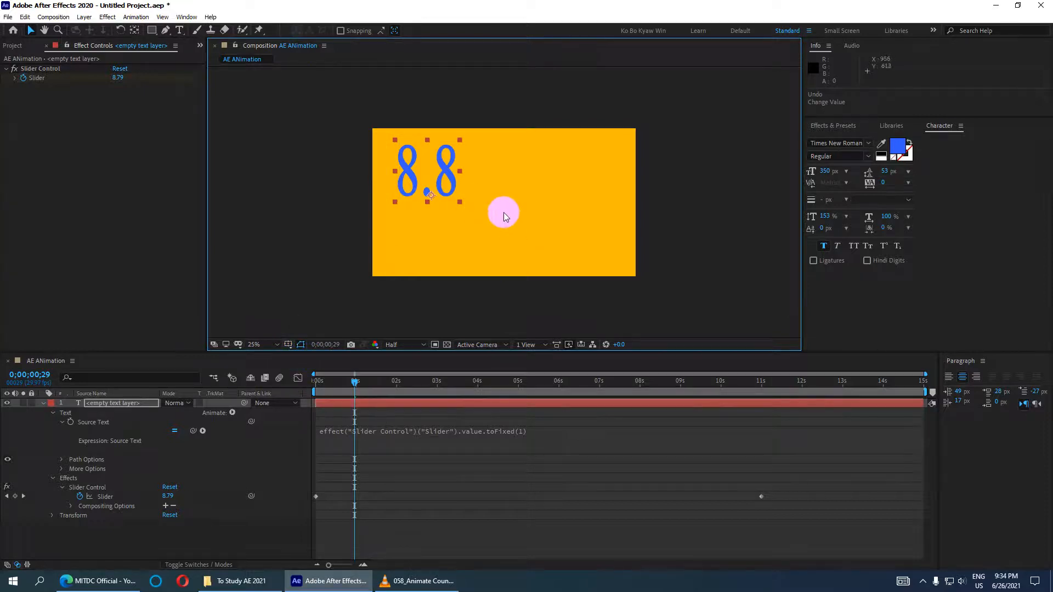
Center the number text horizontally and vertically in the composition using the Align options.
{"action": "left_click", "coordinate": [184, 18]}
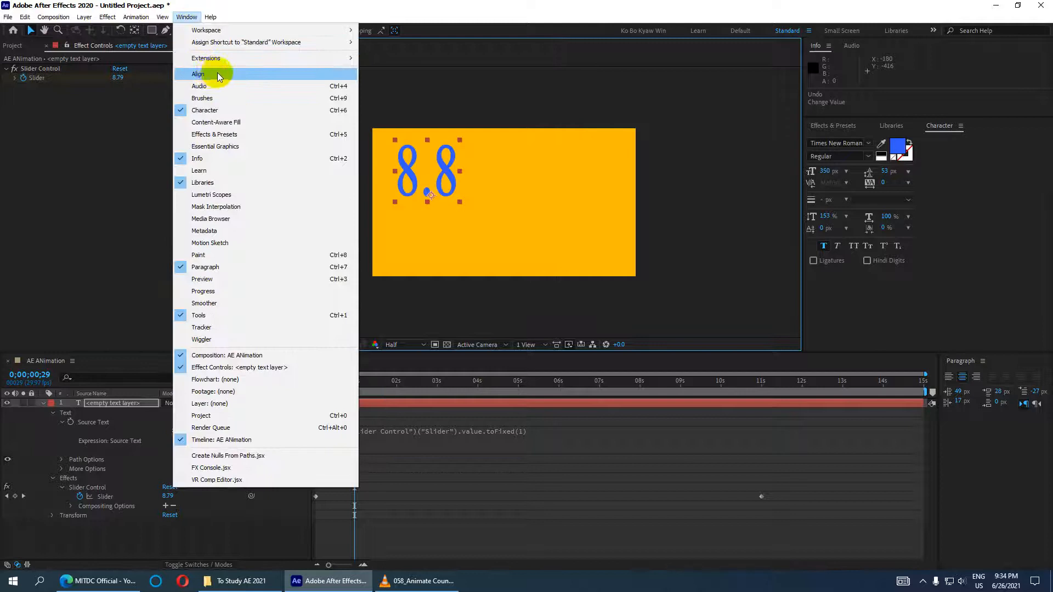
{"action": "left_click", "coordinate": [217, 74]}
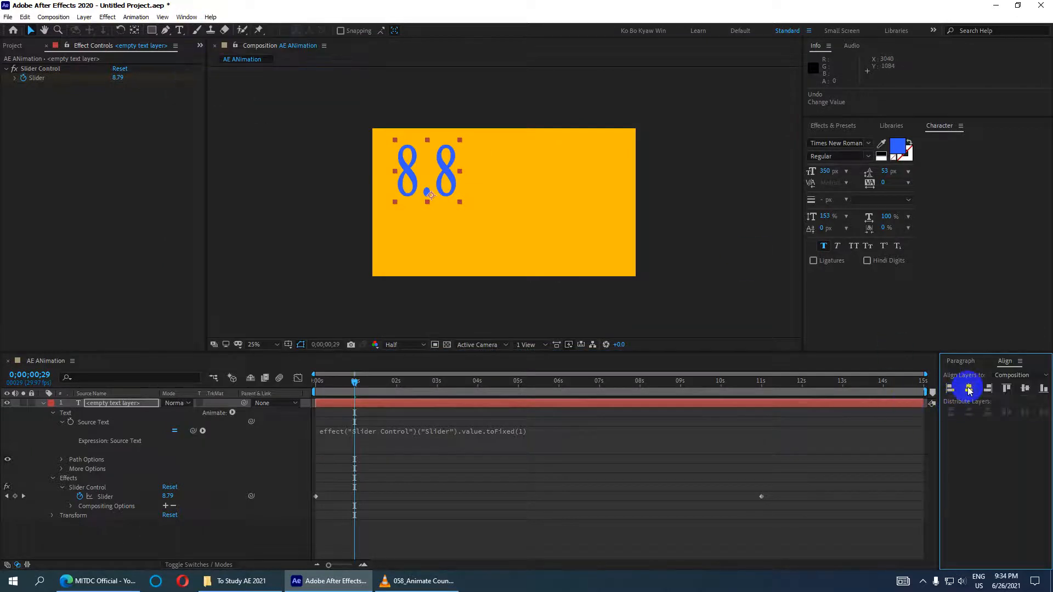
{"action": "left_click", "coordinate": [969, 390]}
{"action": "left_click", "coordinate": [1025, 388]}
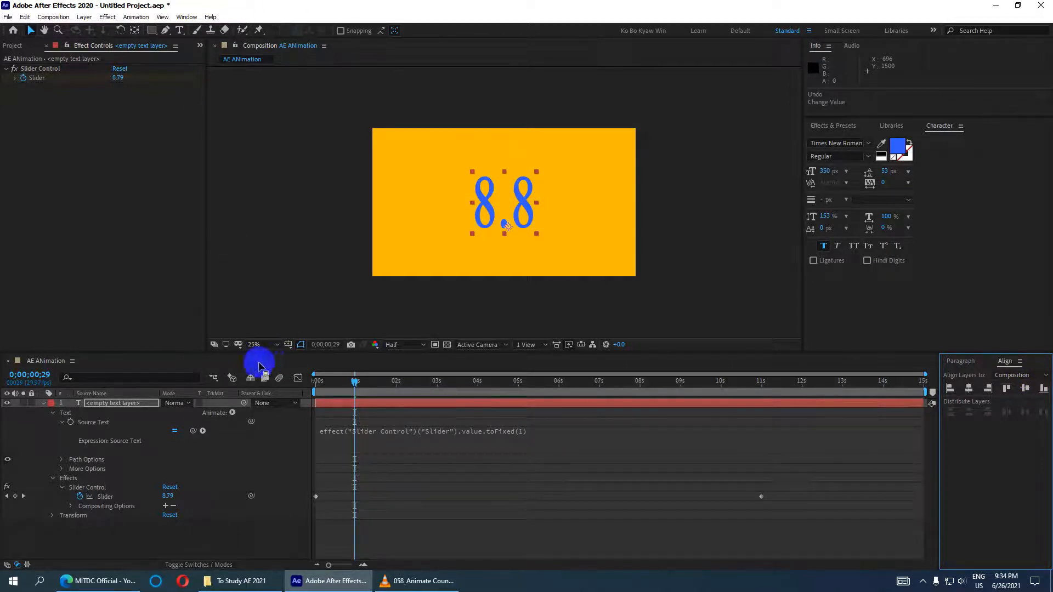
Show the Title/Action Safe guides over the composition and make the composition viewer taller.
{"action": "left_click", "coordinate": [301, 344]}
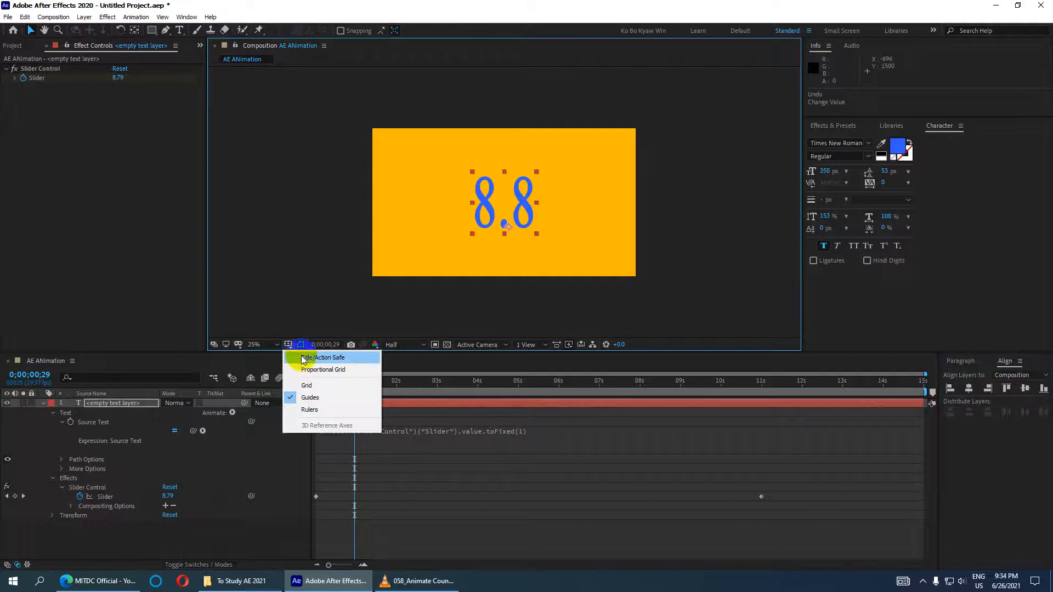
{"action": "left_click", "coordinate": [303, 357]}
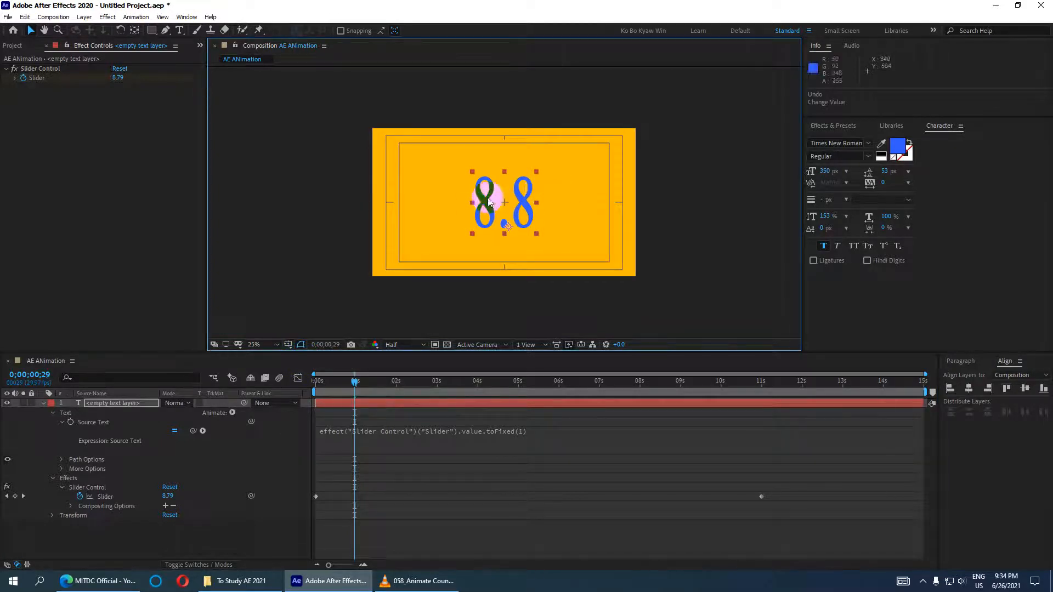
{"action": "scroll", "coordinate": [500, 201], "scroll_direction": "up", "scroll_amount": 2}
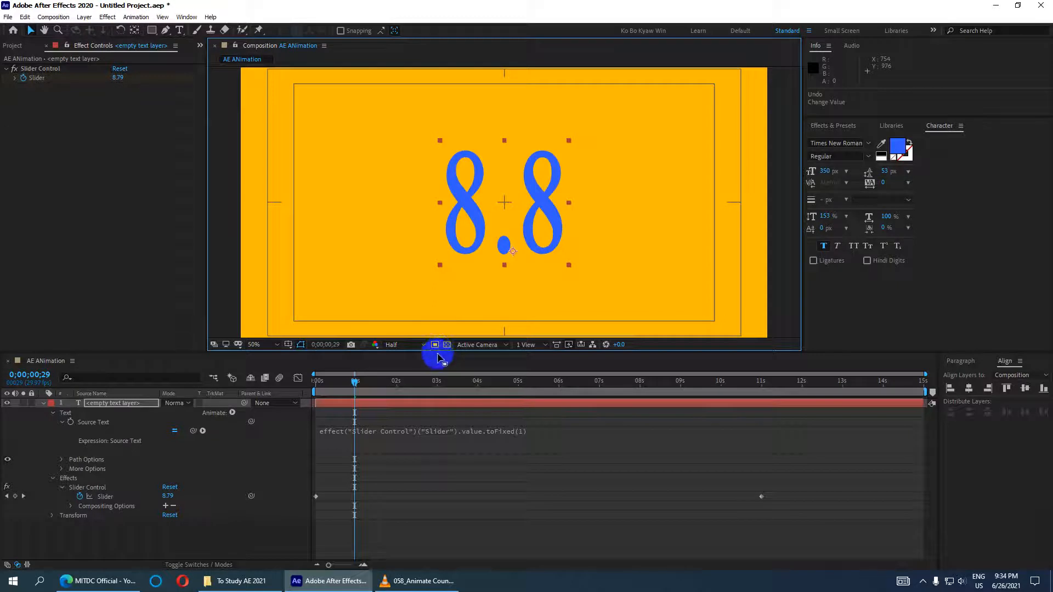
{"action": "left_click_drag", "start_coordinate": [440, 353], "coordinate": [440, 377]}
Preview the number counter from the start of the timeline and return to 0;00;00;00.
{"action": "left_click_drag", "start_coordinate": [355, 404], "coordinate": [302, 406]}
{"action": "key", "text": "space"}
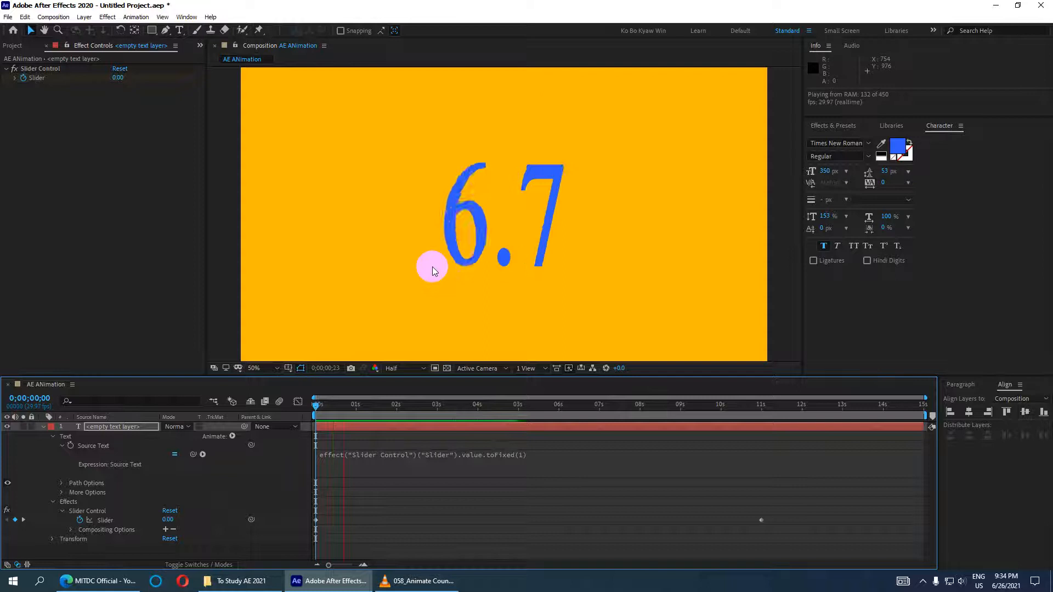
{"action": "left_click", "coordinate": [432, 266]}
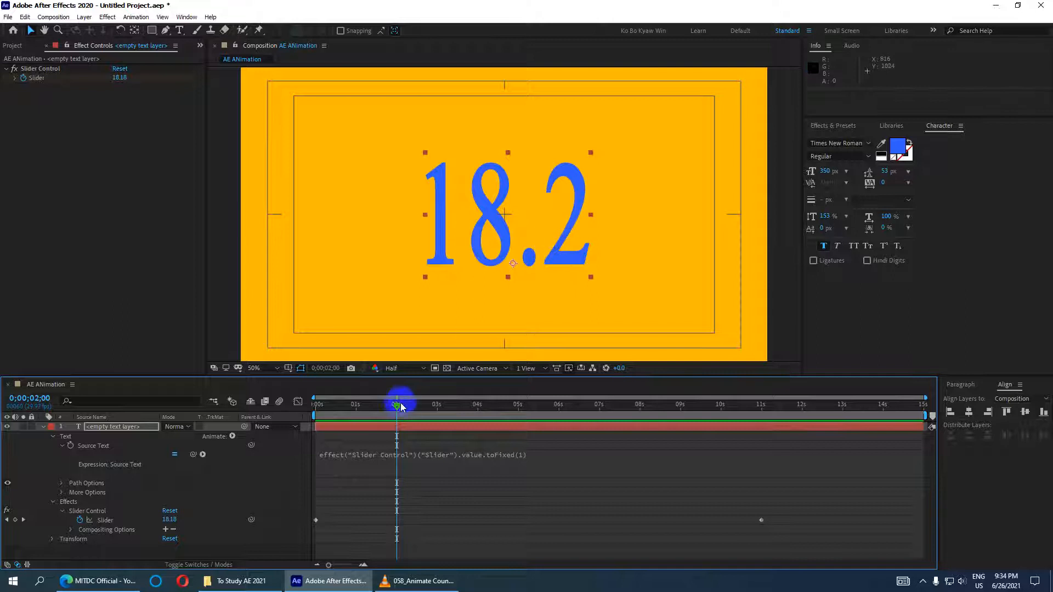
{"action": "left_click_drag", "start_coordinate": [398, 407], "coordinate": [314, 406]}
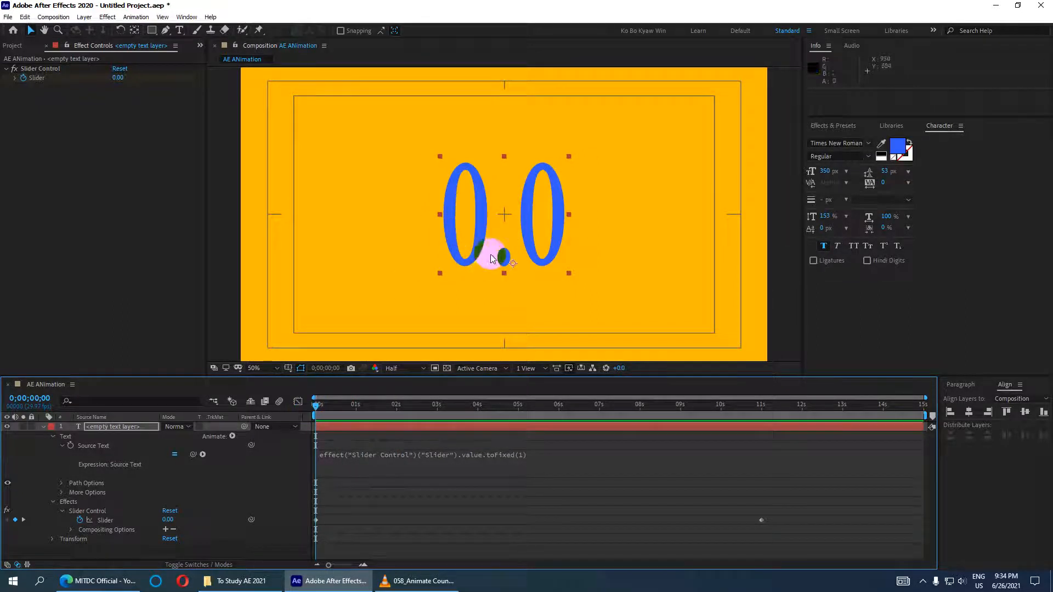
Scrub to 0;00;00;08 and change the Source Text expression's decimal setting to toFixed(0).
{"action": "left_click", "coordinate": [512, 460]}
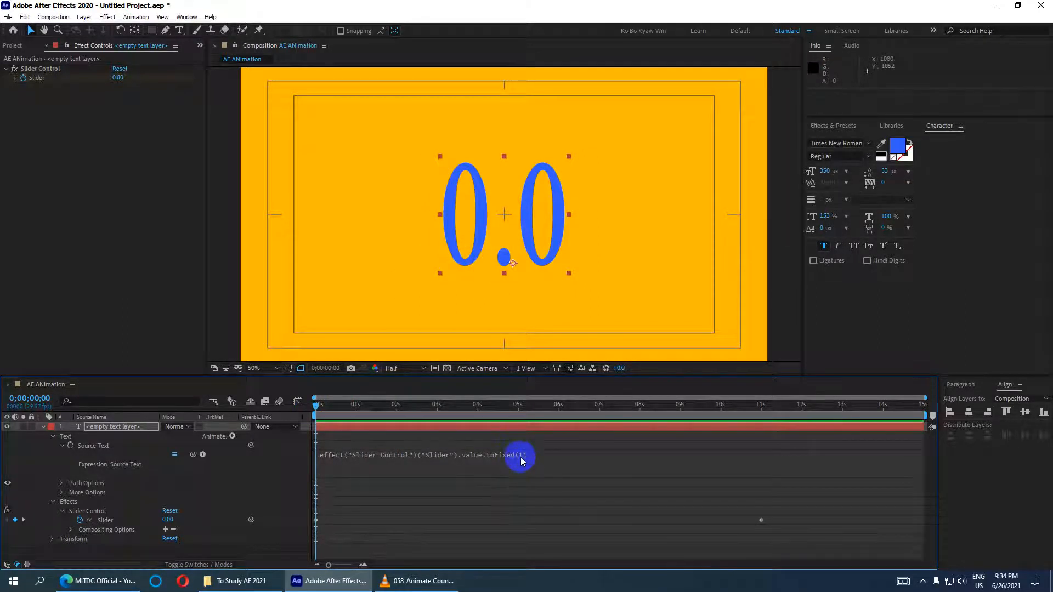
{"action": "left_click_drag", "start_coordinate": [320, 409], "coordinate": [328, 406]}
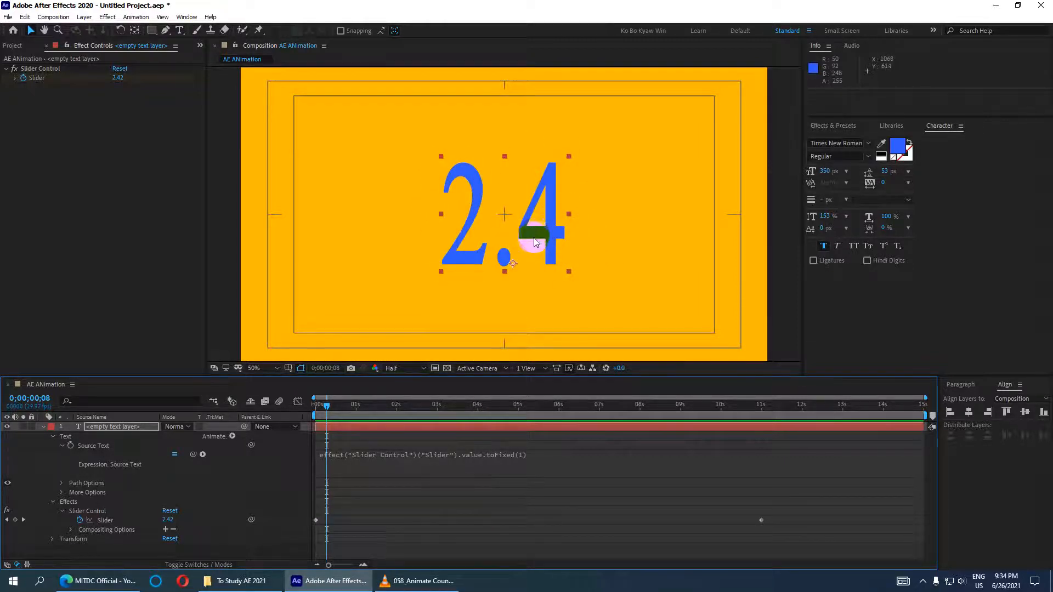
{"action": "left_click", "coordinate": [521, 455]}
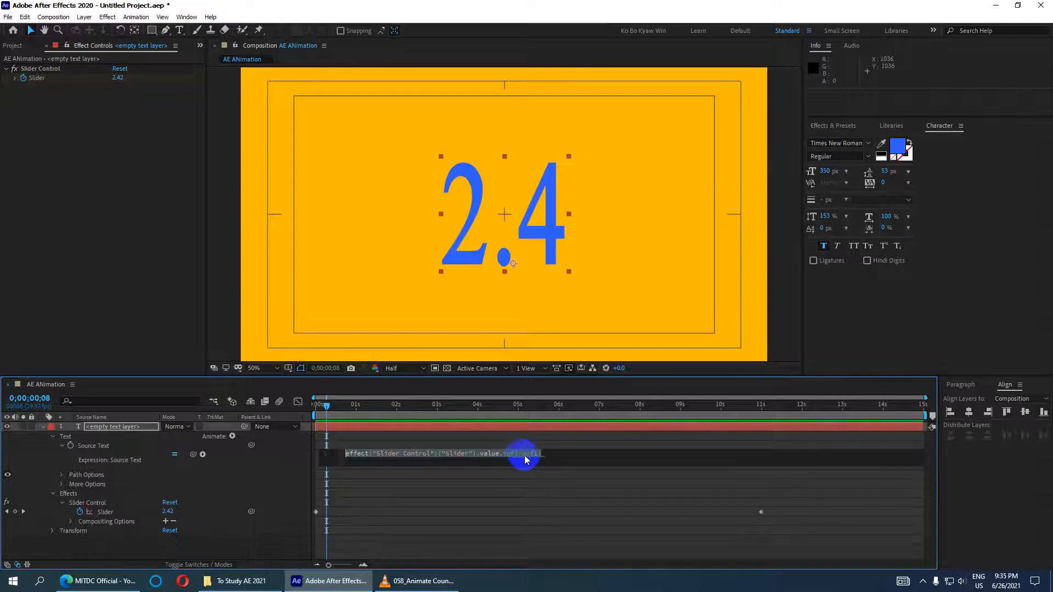
{"action": "left_click", "coordinate": [538, 455]}
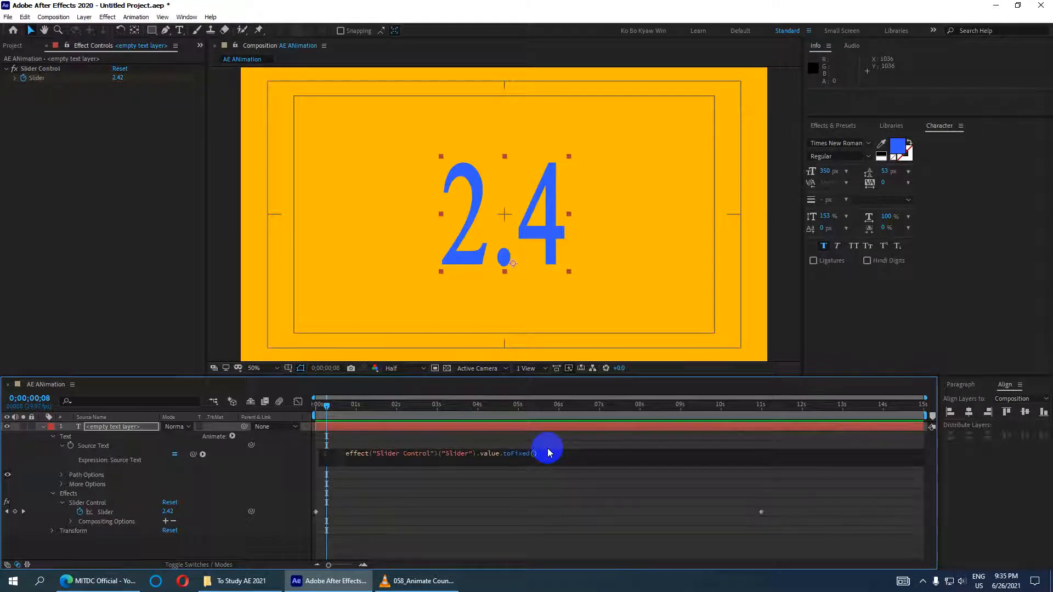
{"action": "left_click", "coordinate": [542, 505]}
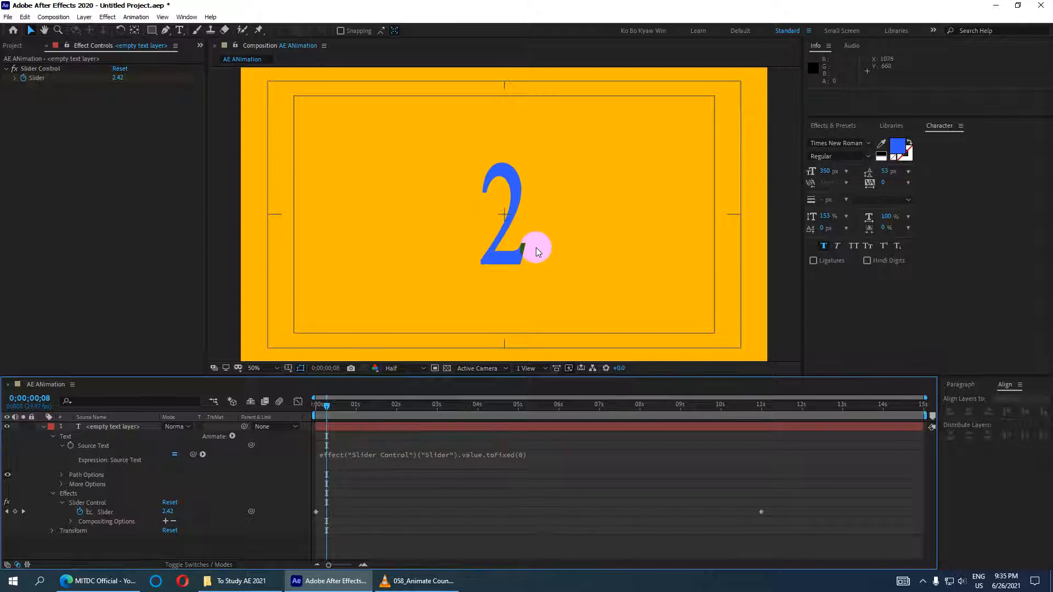
Return to the timeline start and append +"$" to the end of the Source Text expression.
{"action": "left_click", "coordinate": [337, 408]}
{"action": "left_click_drag", "start_coordinate": [348, 411], "coordinate": [245, 470]}
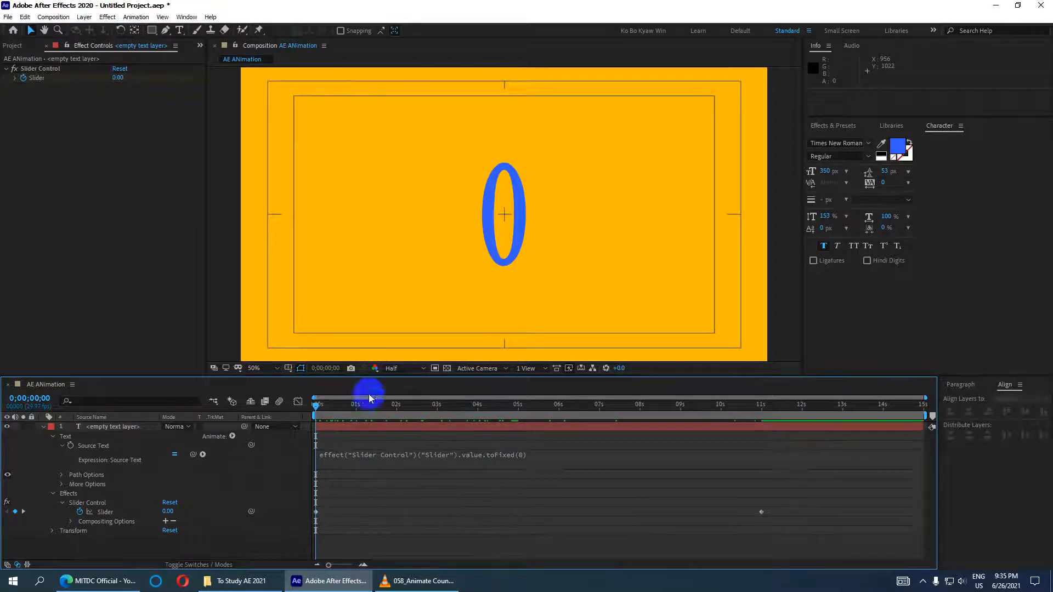
{"action": "left_click", "coordinate": [527, 458]}
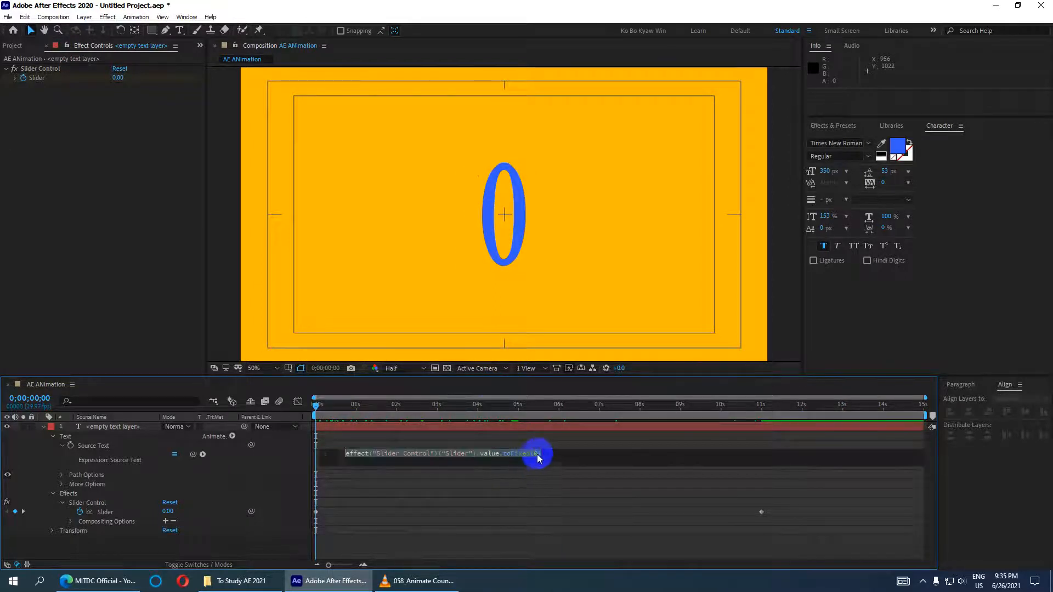
{"action": "left_click", "coordinate": [541, 457]}
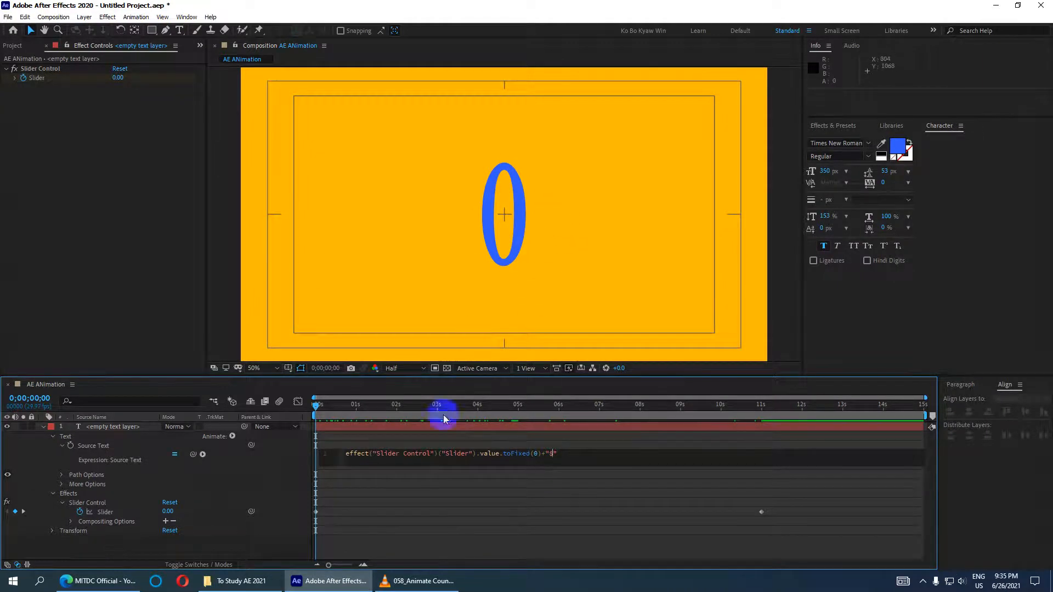
{"action": "left_click", "coordinate": [299, 403]}
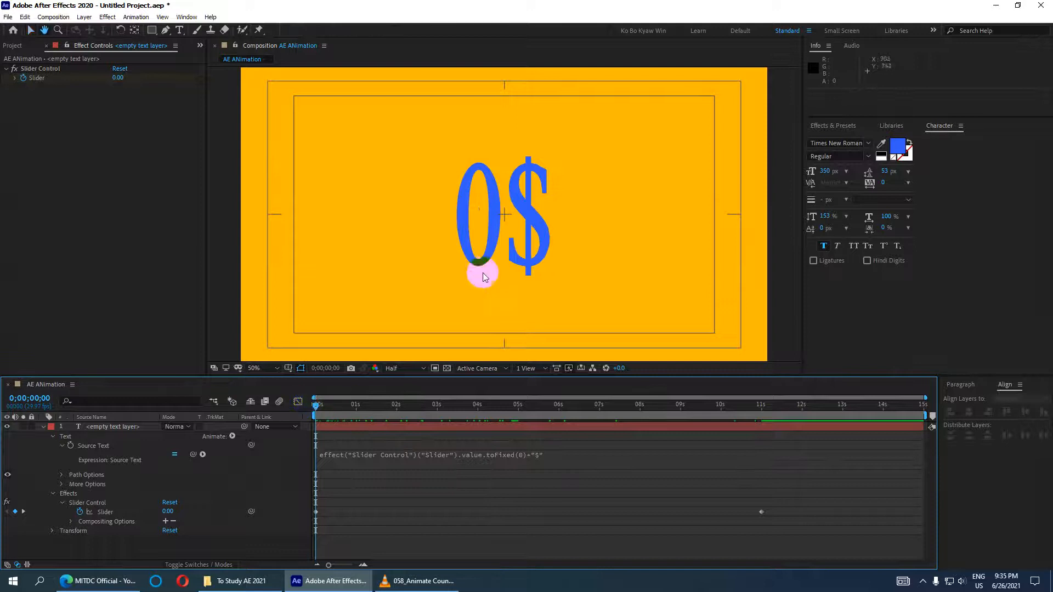
Play and pause the counter animation to check the number with its dollar sign.
{"action": "key", "text": "space"}
{"action": "left_click", "coordinate": [494, 232]}
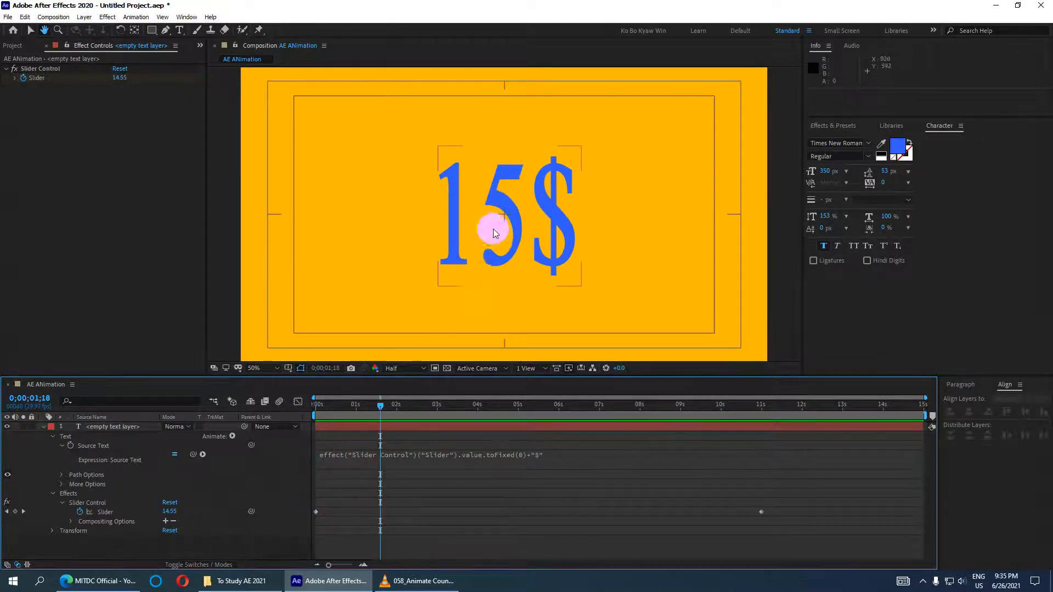
{"action": "key", "text": "space"}
{"action": "key", "text": "space"}
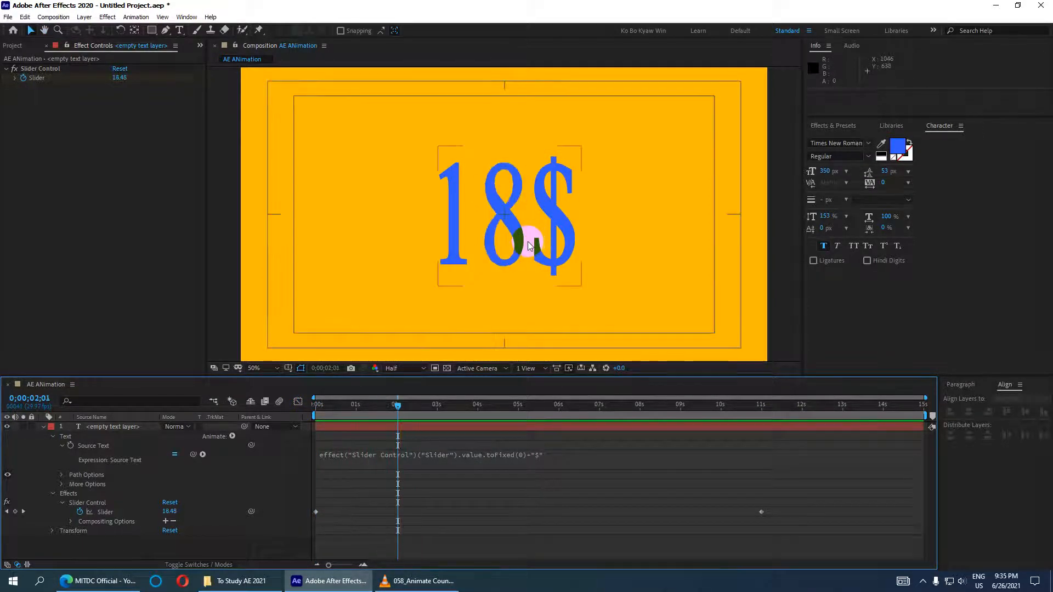
{"action": "key", "text": "space"}
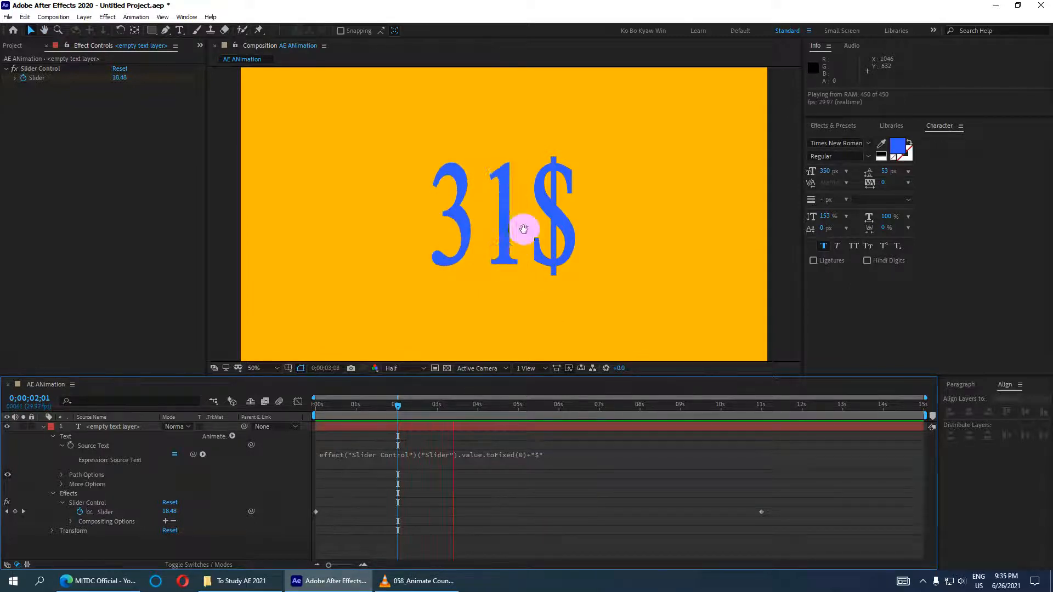
{"action": "key", "text": "space"}
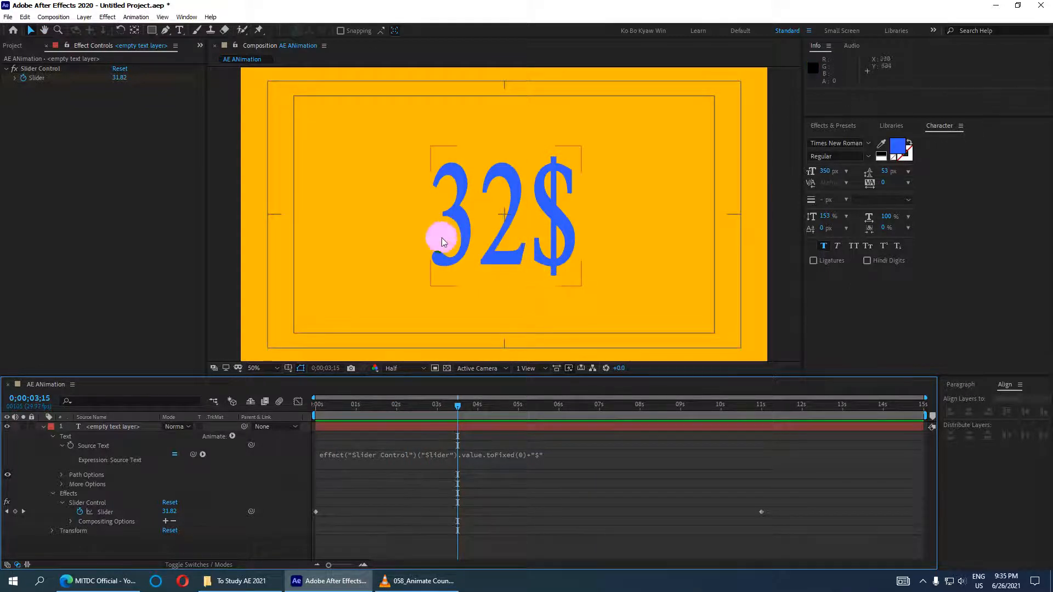
{"action": "left_click", "coordinate": [460, 225]}
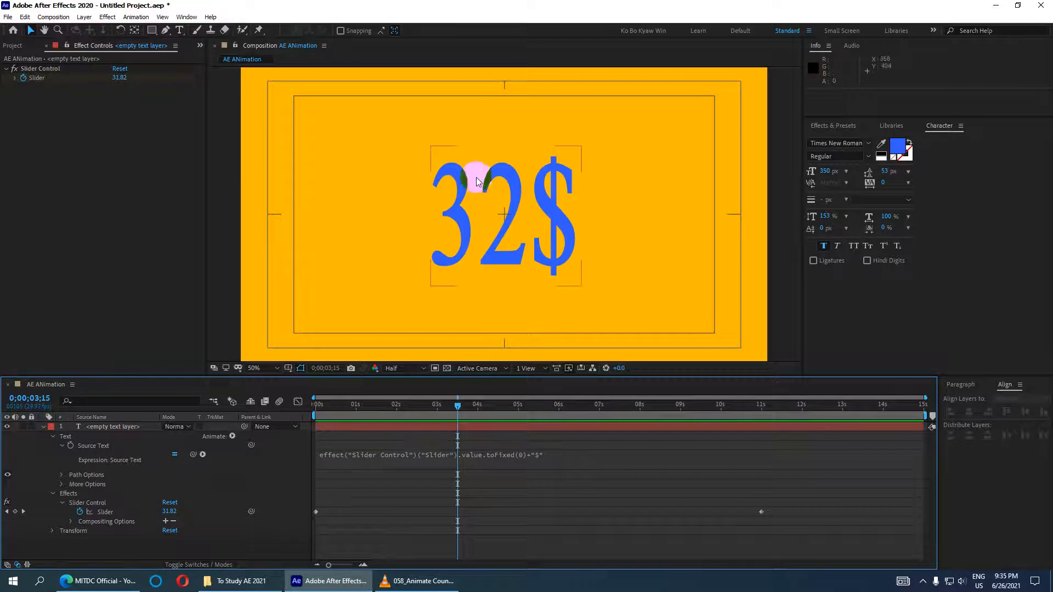
{"action": "left_click", "coordinate": [728, 248]}
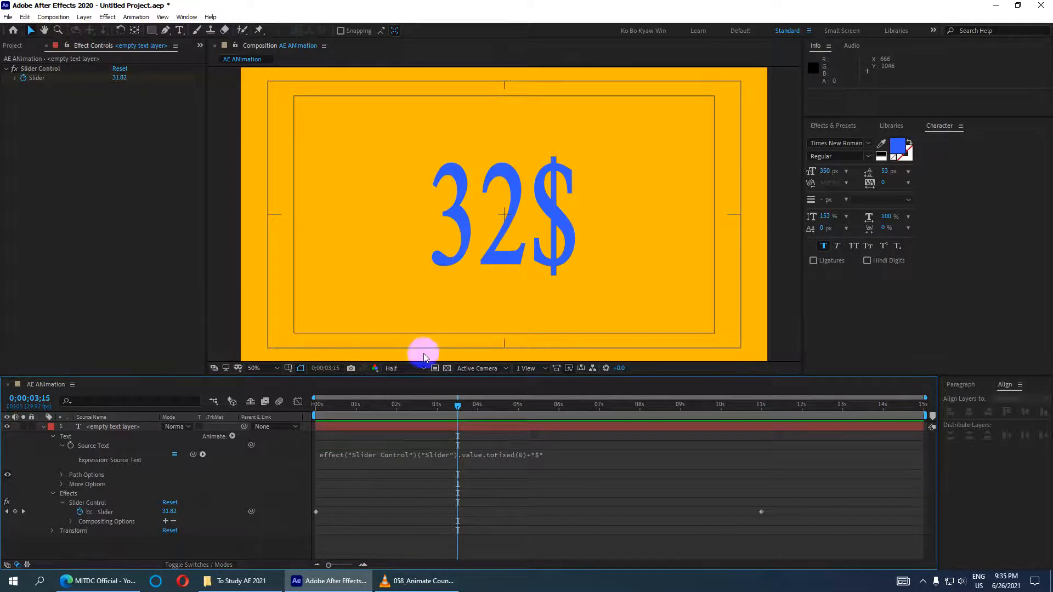
Replace the dollar sign in the Source Text expression with %, so it ends in +"%".
{"action": "left_click", "coordinate": [536, 459]}
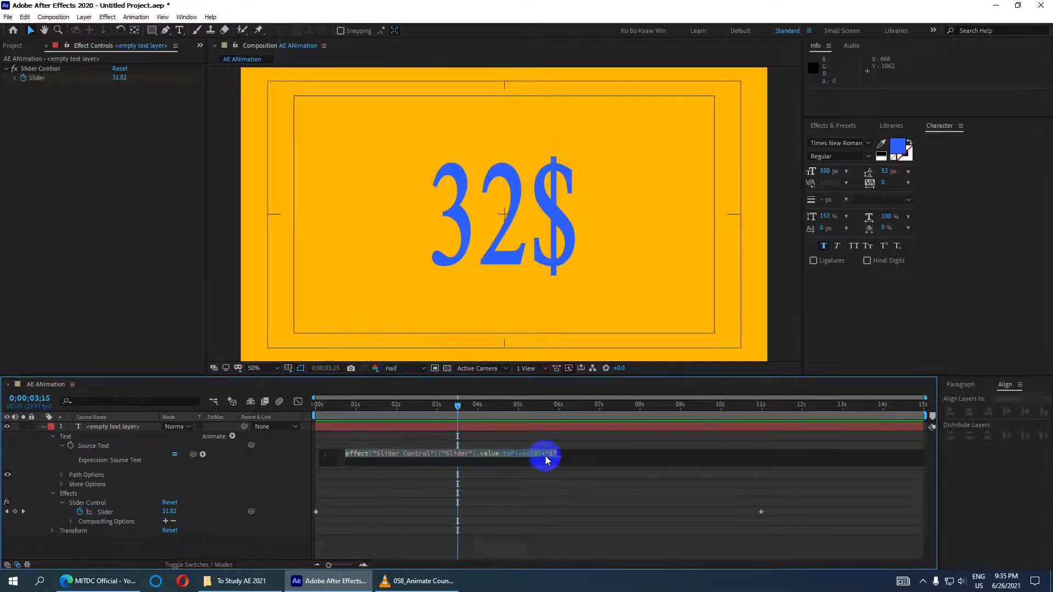
{"action": "left_click", "coordinate": [549, 452]}
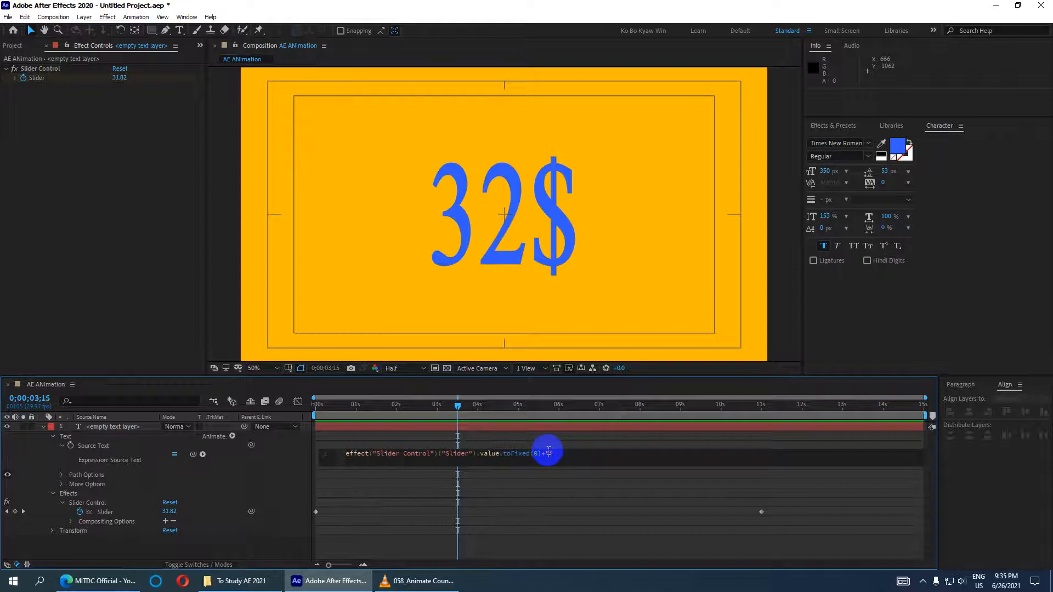
{"action": "key", "text": "BackSpace"}
{"action": "type", "text": "%"}
{"action": "left_click", "coordinate": [561, 486]}
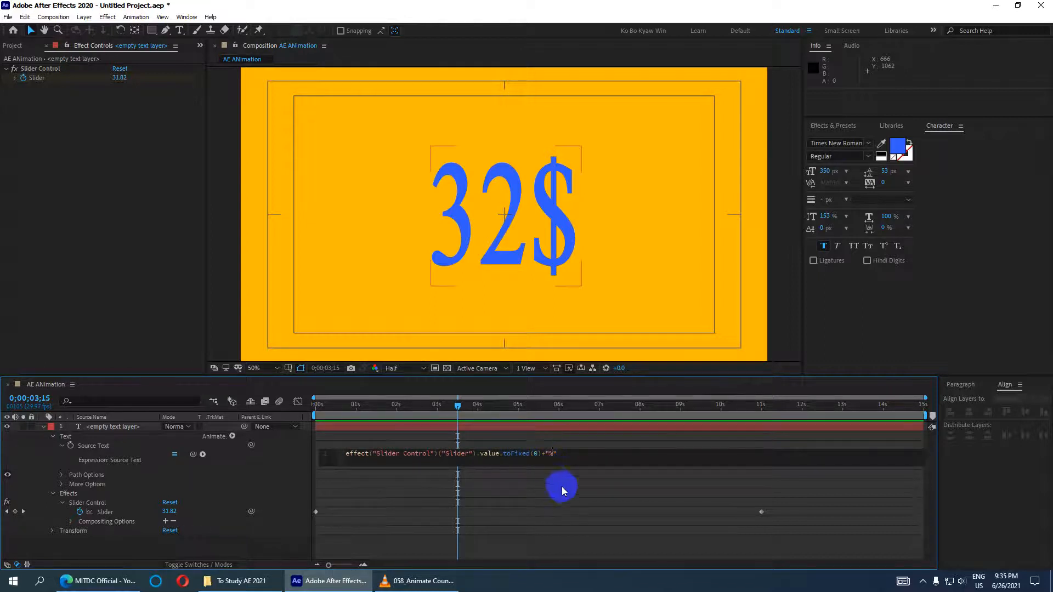
Preview the percentage counter from the start of the timeline and stop the playback.
{"action": "left_click_drag", "start_coordinate": [455, 404], "coordinate": [316, 404]}
{"action": "key", "text": "space"}
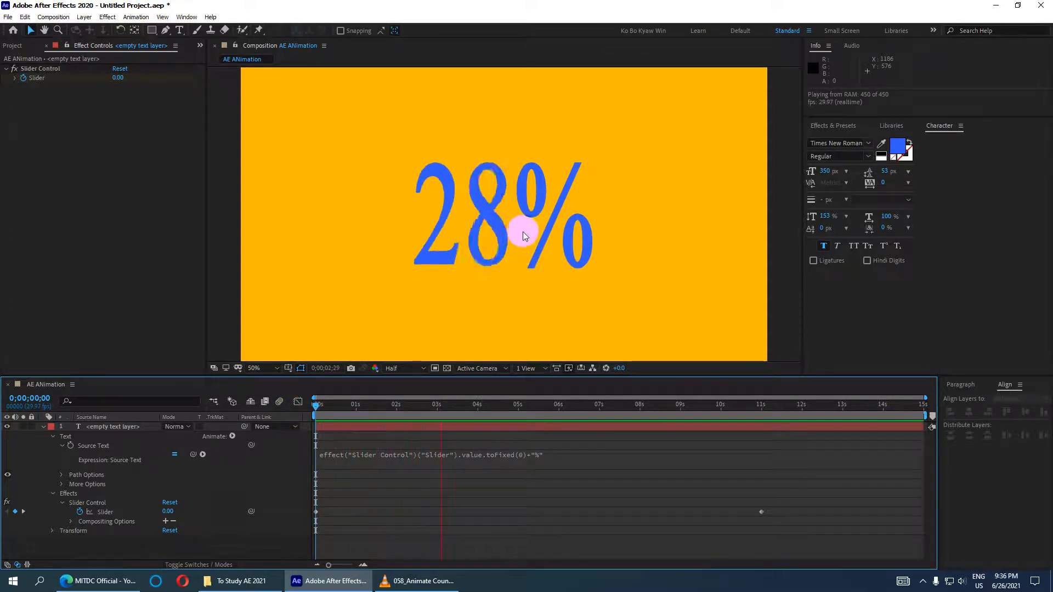
{"action": "key", "text": "space"}
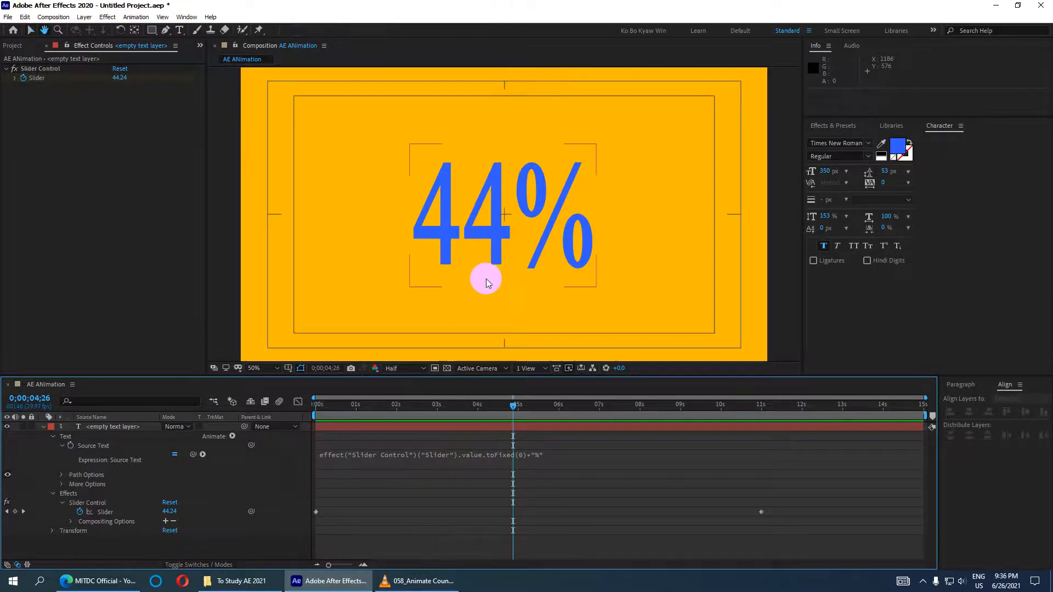
{"action": "key", "text": "ctrl+s"}
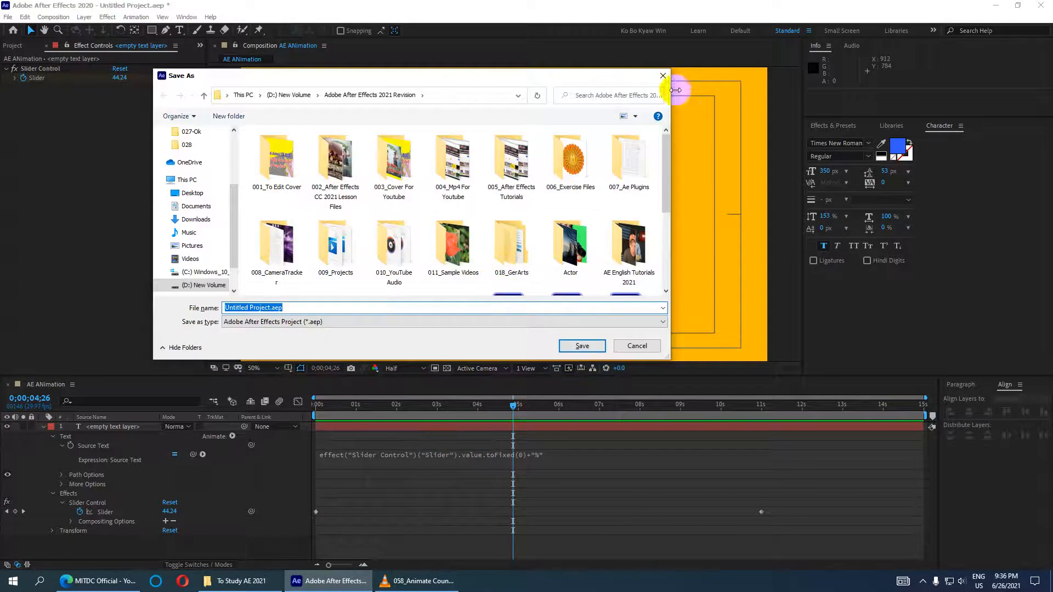
{"action": "left_click", "coordinate": [658, 75]}
{"action": "key", "text": "comma"}
{"action": "key", "text": "comma"}
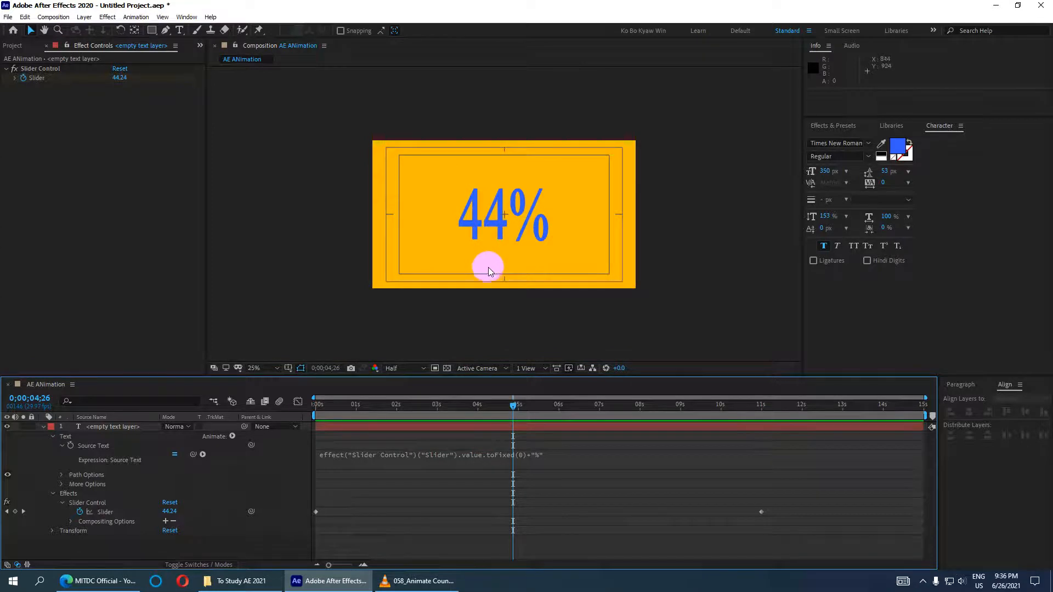
{"action": "key", "text": "period"}
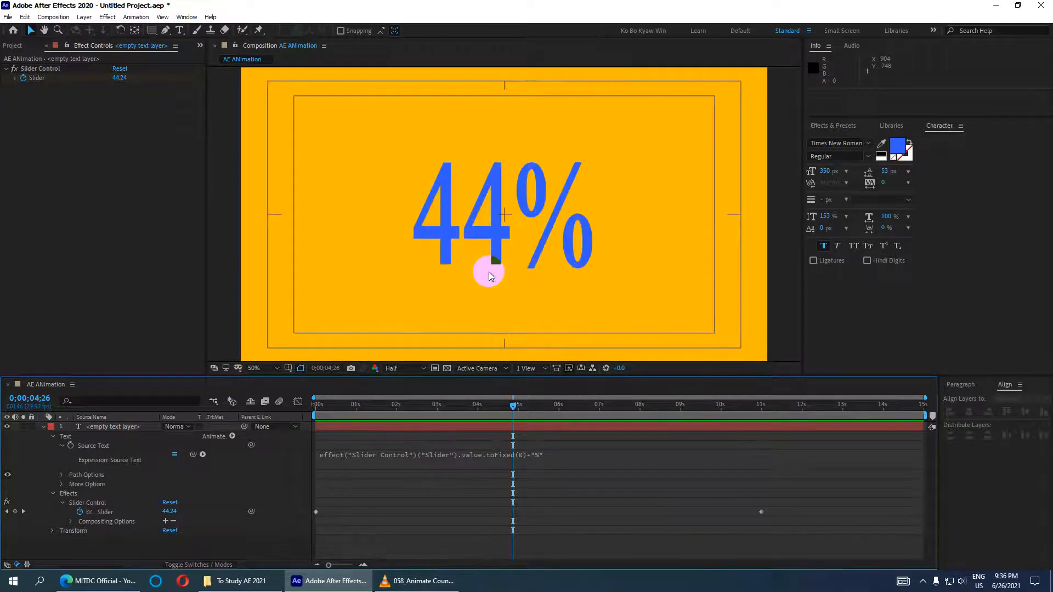
{"action": "key", "text": "comma"}
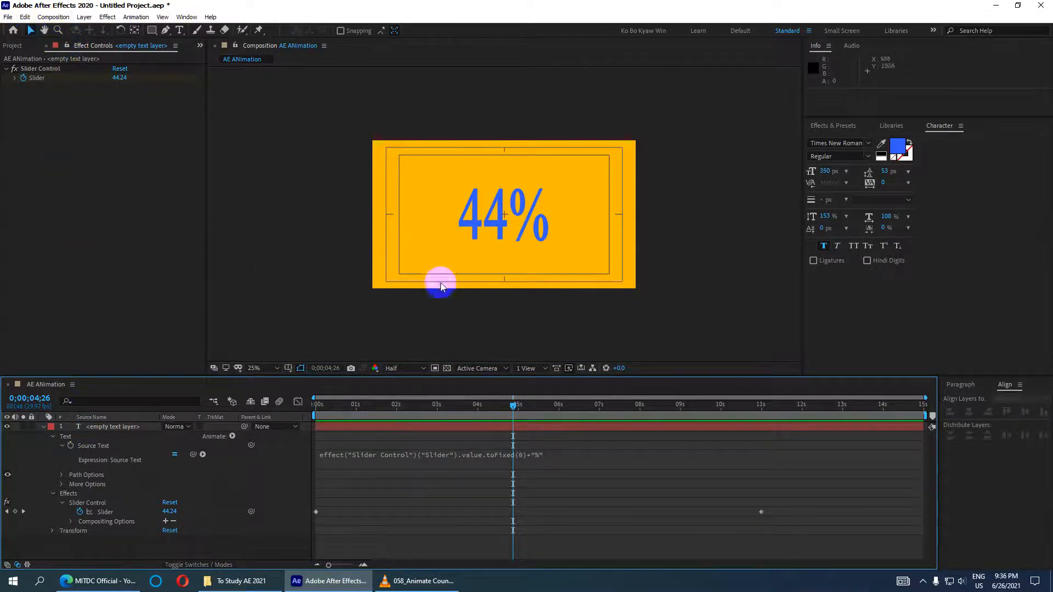
Create a comp-sized solid layer of 1920 x 1080 px in deep green, hex 137100.
{"action": "left_click", "coordinate": [84, 17]}
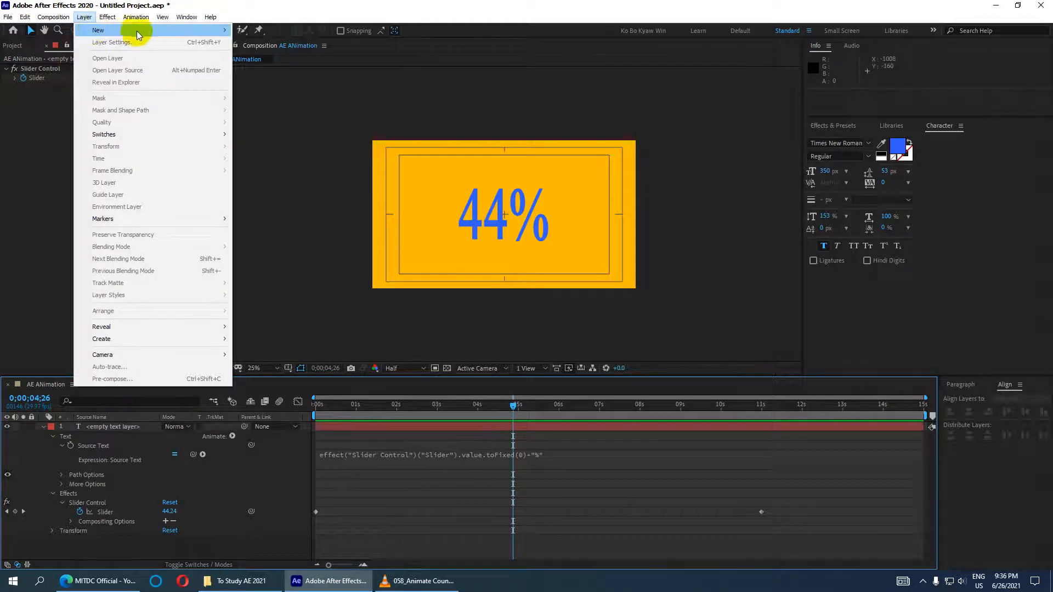
{"action": "mouse_move", "coordinate": [150, 28]}
{"action": "left_click", "coordinate": [249, 42]}
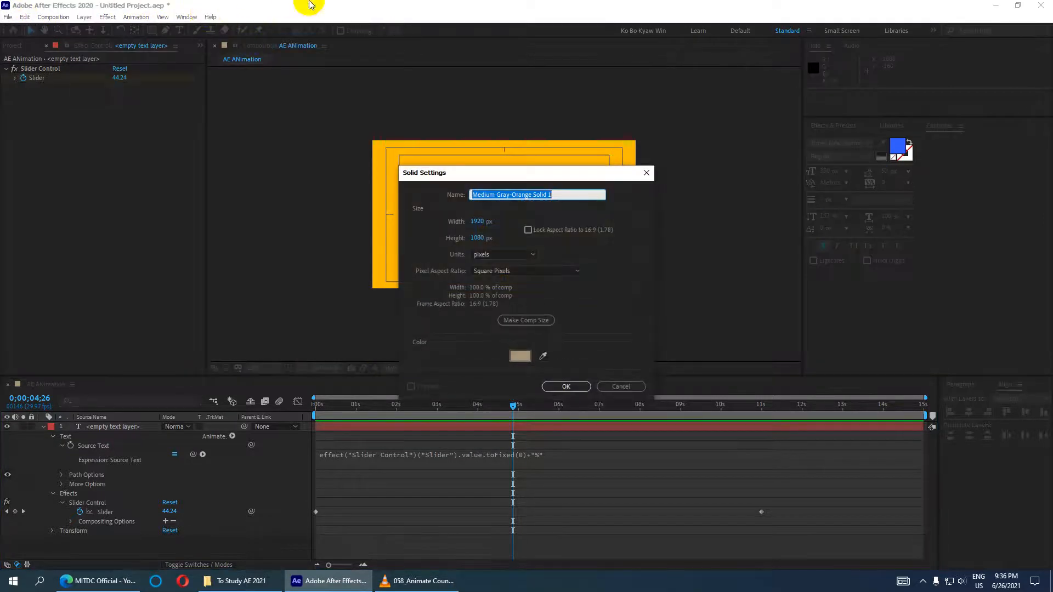
{"action": "left_click", "coordinate": [520, 356]}
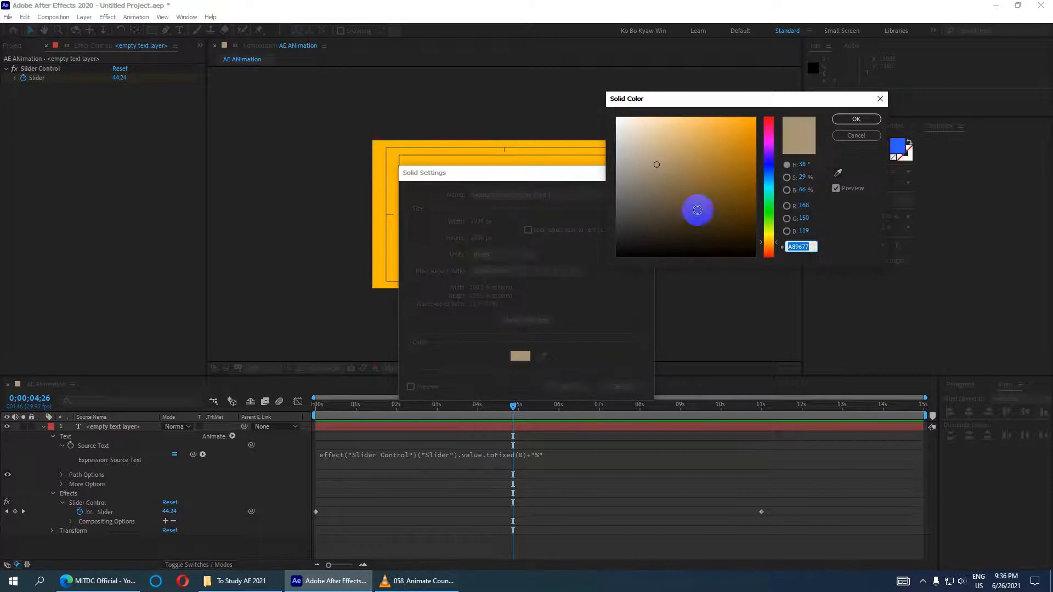
{"action": "left_click", "coordinate": [767, 214]}
{"action": "left_click_drag", "start_coordinate": [752, 175], "coordinate": [757, 196]}
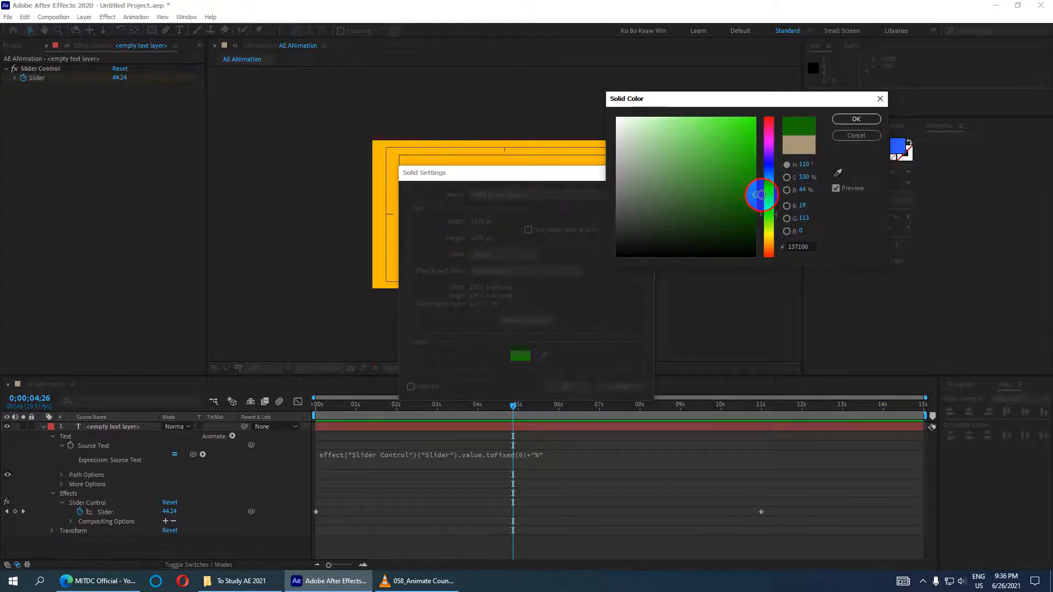
{"action": "left_click", "coordinate": [847, 121]}
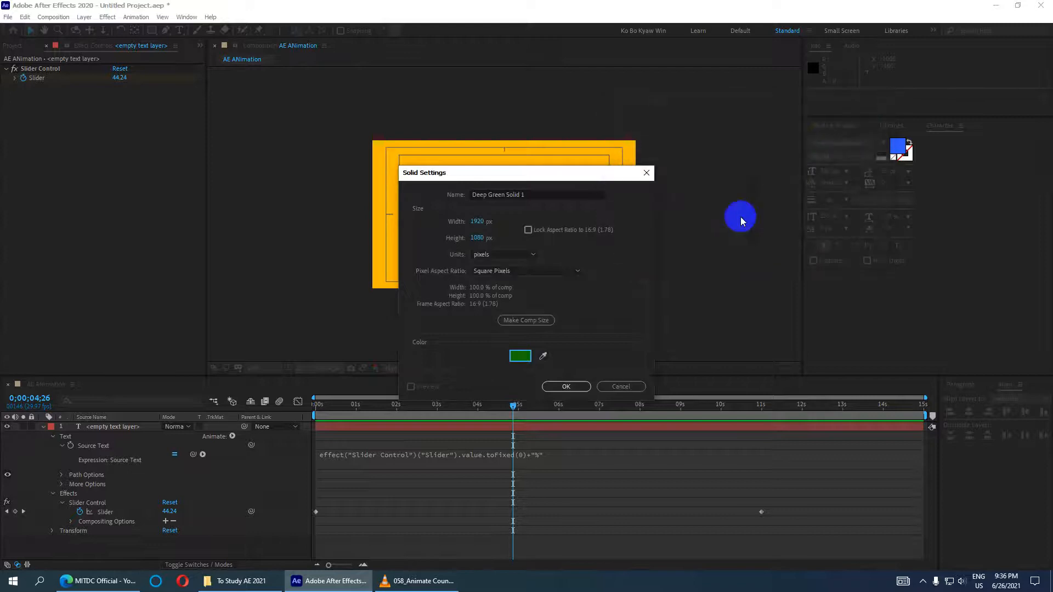
{"action": "left_click", "coordinate": [565, 387]}
Move the deep green solid below the counter text layer so it serves as the background.
{"action": "left_click", "coordinate": [112, 431]}
{"action": "left_click", "coordinate": [106, 438]}
{"action": "left_click", "coordinate": [107, 426]}
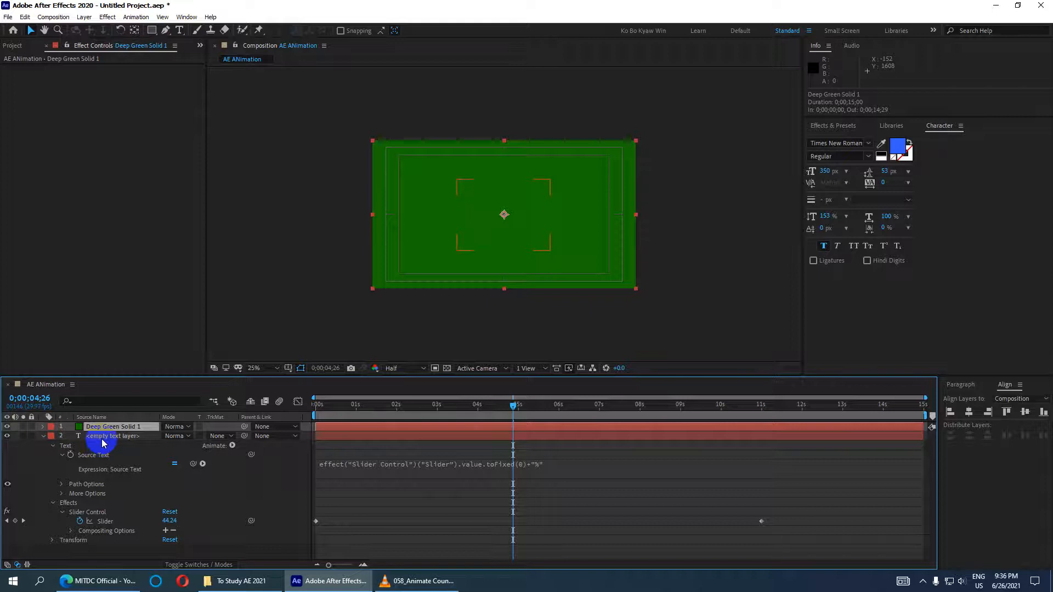
{"action": "left_click_drag", "start_coordinate": [99, 430], "coordinate": [97, 544]}
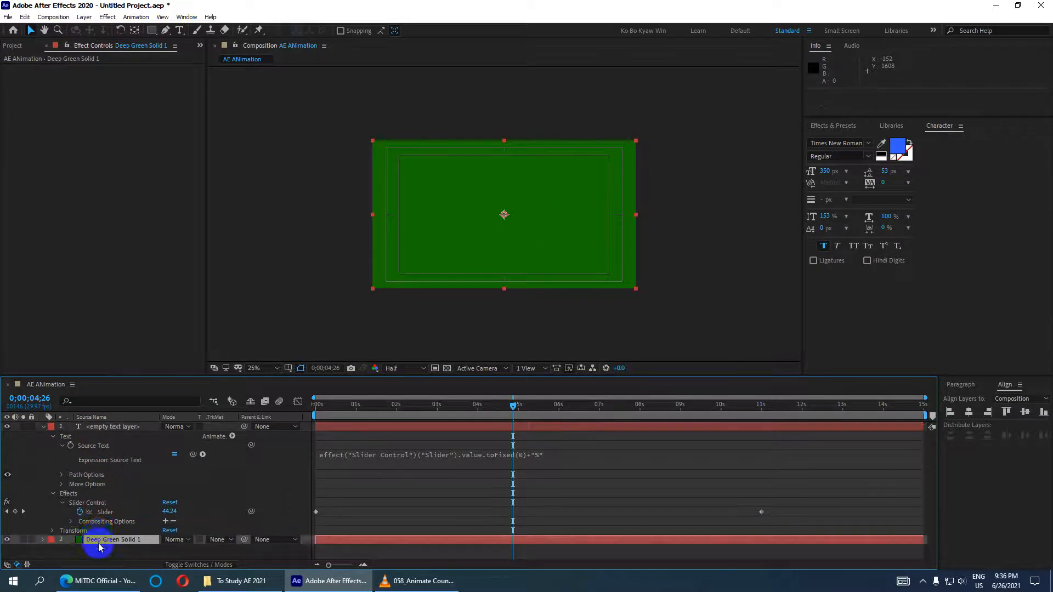
{"action": "key", "text": "."}
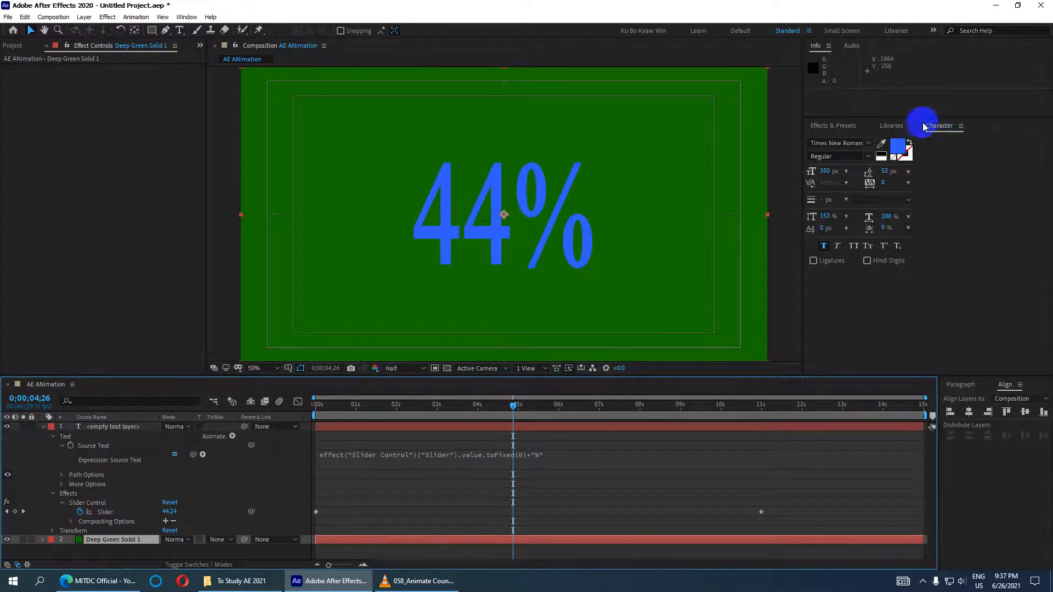
Try to change the text fill color to white while the green solid layer is selected.
{"action": "left_click", "coordinate": [896, 152]}
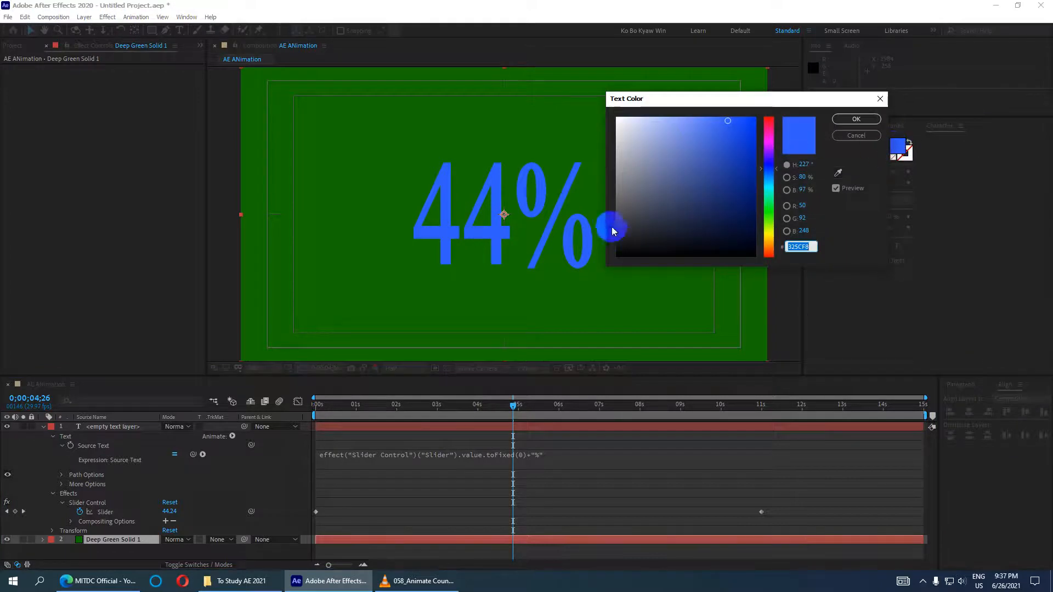
{"action": "left_click", "coordinate": [856, 135]}
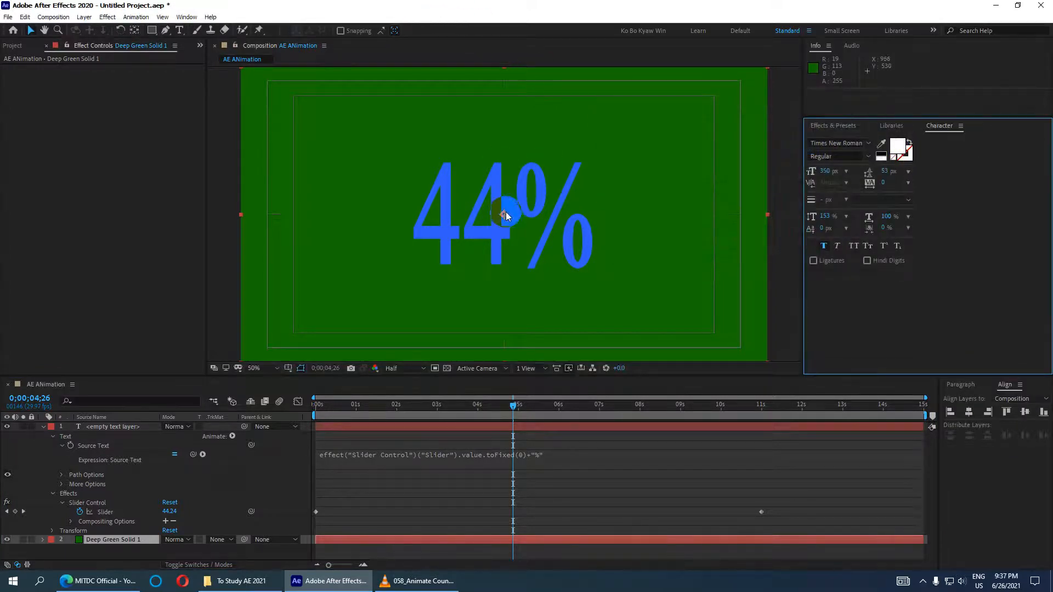
{"action": "left_click", "coordinate": [898, 148]}
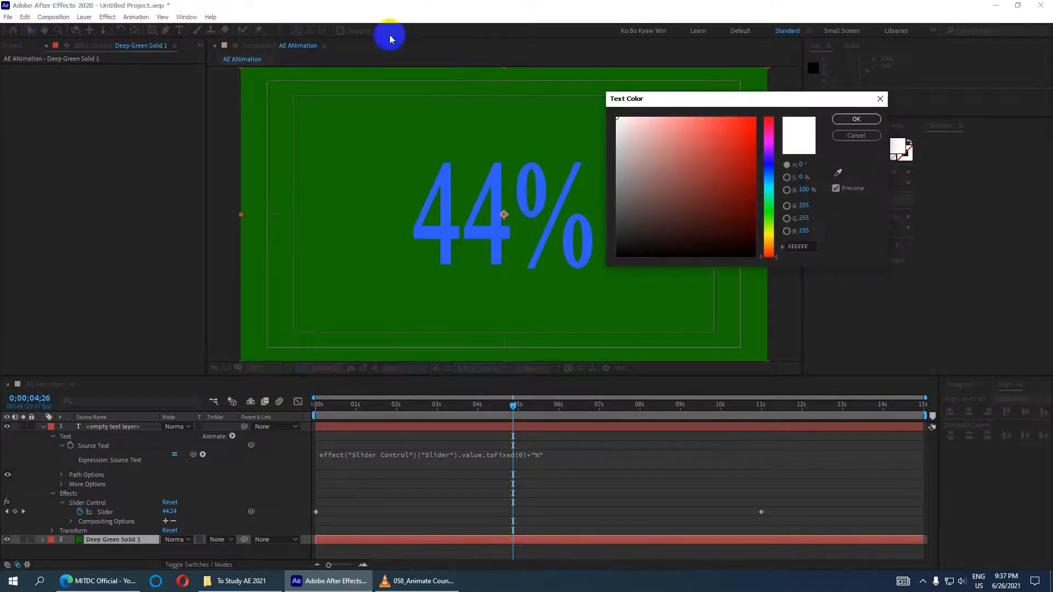
{"action": "left_click", "coordinate": [864, 129]}
{"action": "left_click", "coordinate": [480, 254]}
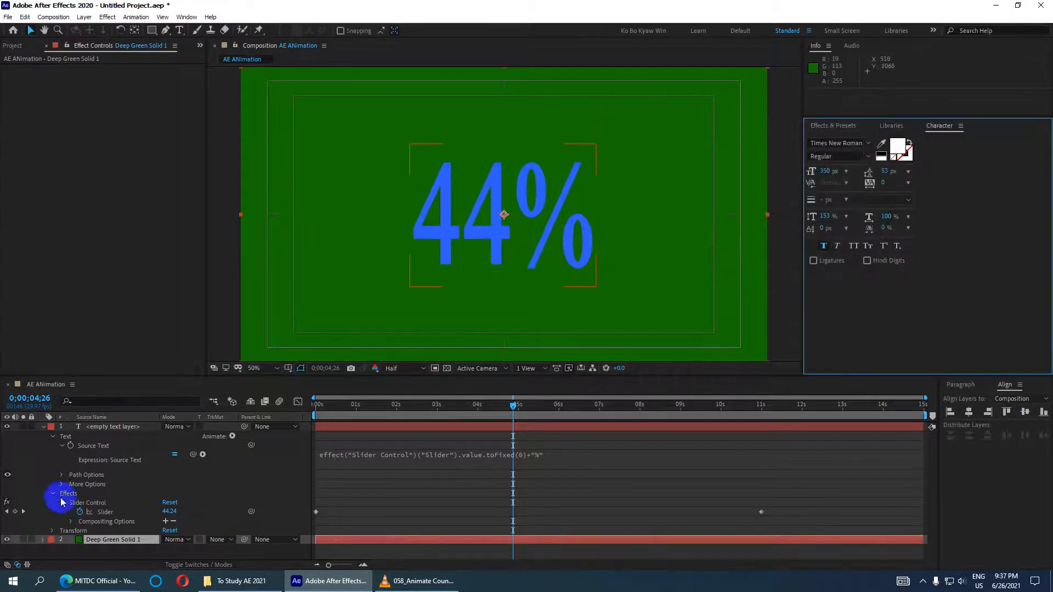
{"action": "left_click", "coordinate": [109, 541]}
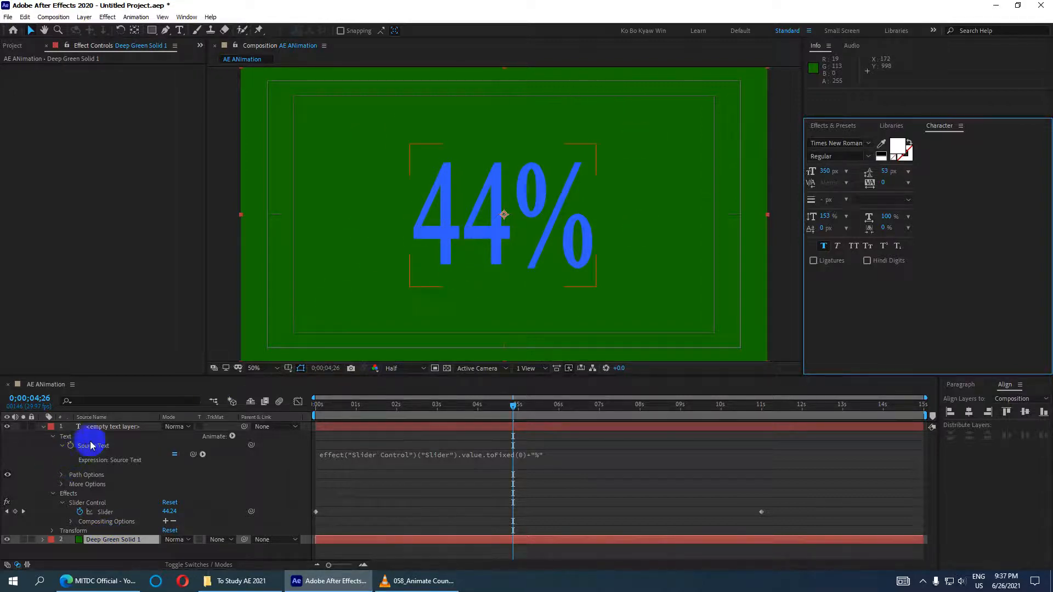
Select the counter text layer and set its fill color to white, hex FFFFFF.
{"action": "left_click", "coordinate": [106, 427]}
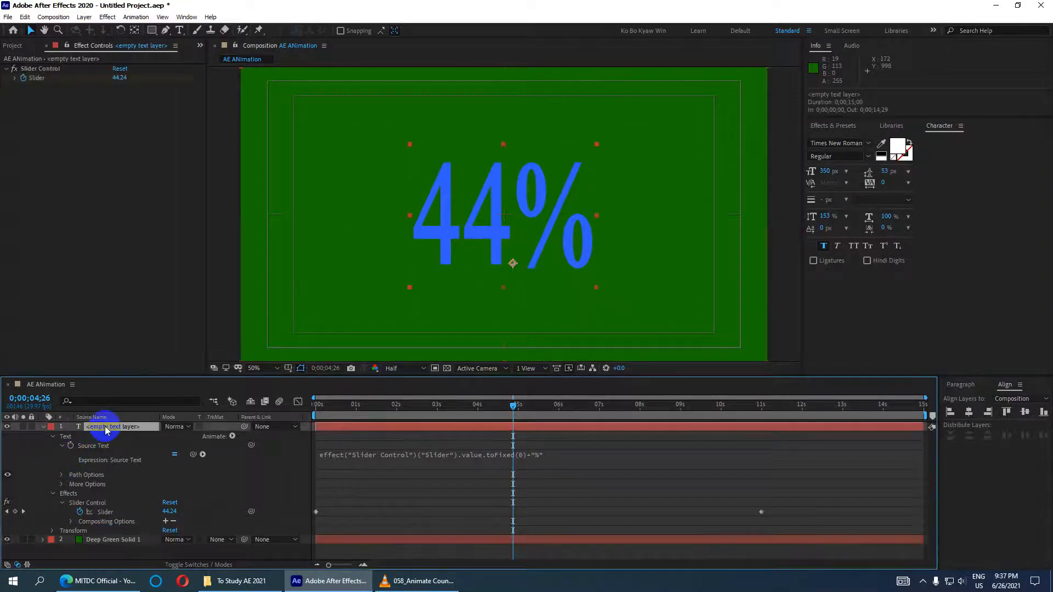
{"action": "left_click", "coordinate": [898, 146]}
{"action": "left_click", "coordinate": [619, 113]}
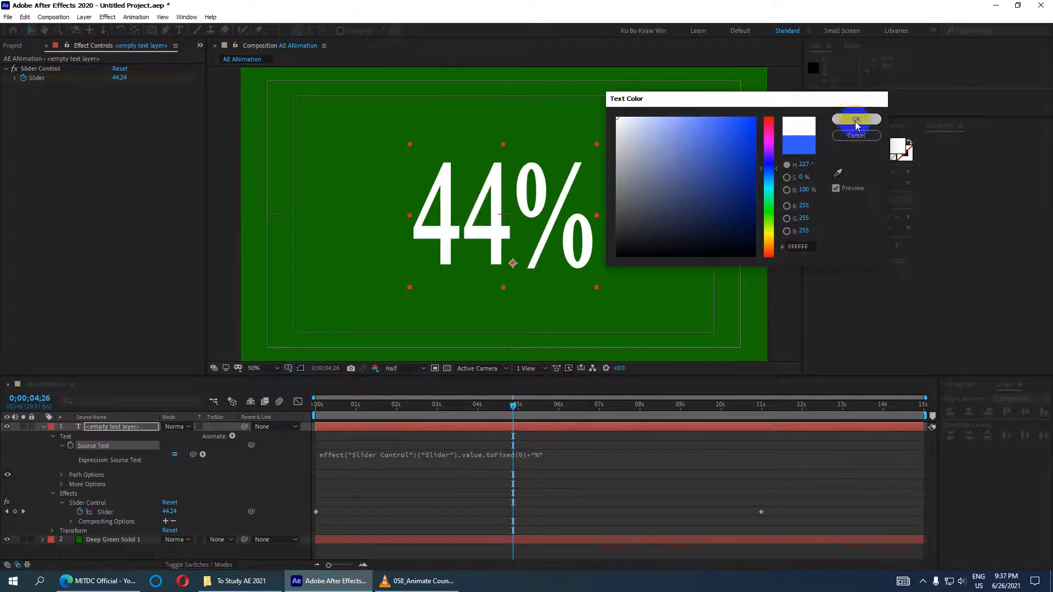
{"action": "left_click", "coordinate": [856, 121]}
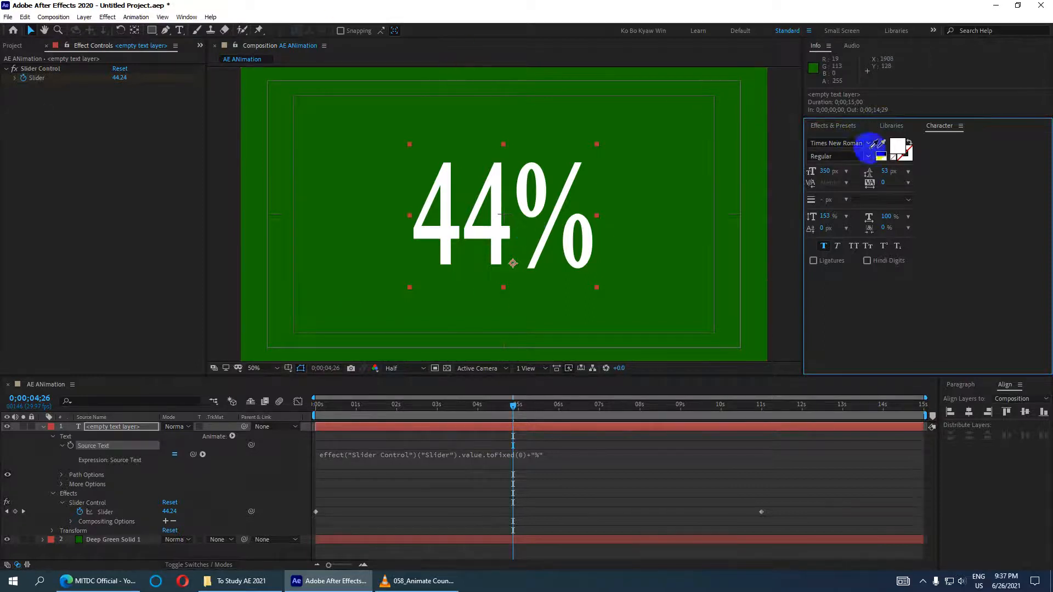
Give the counter text a black stroke and set its stroke order to Fill Over Stroke.
{"action": "double_click", "coordinate": [905, 155]}
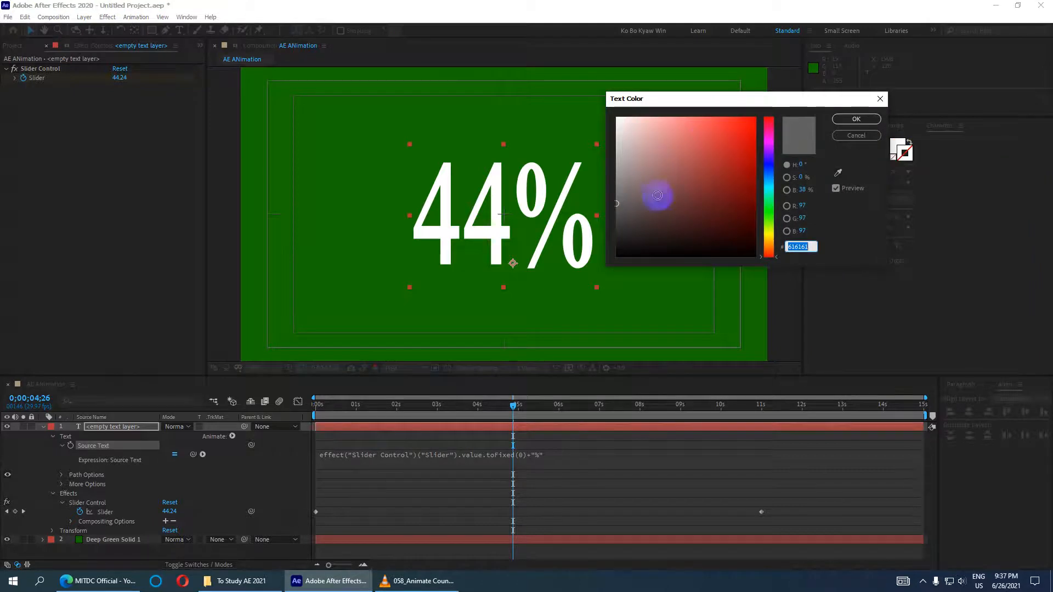
{"action": "left_click_drag", "start_coordinate": [657, 195], "coordinate": [505, 299]}
{"action": "left_click", "coordinate": [856, 119]}
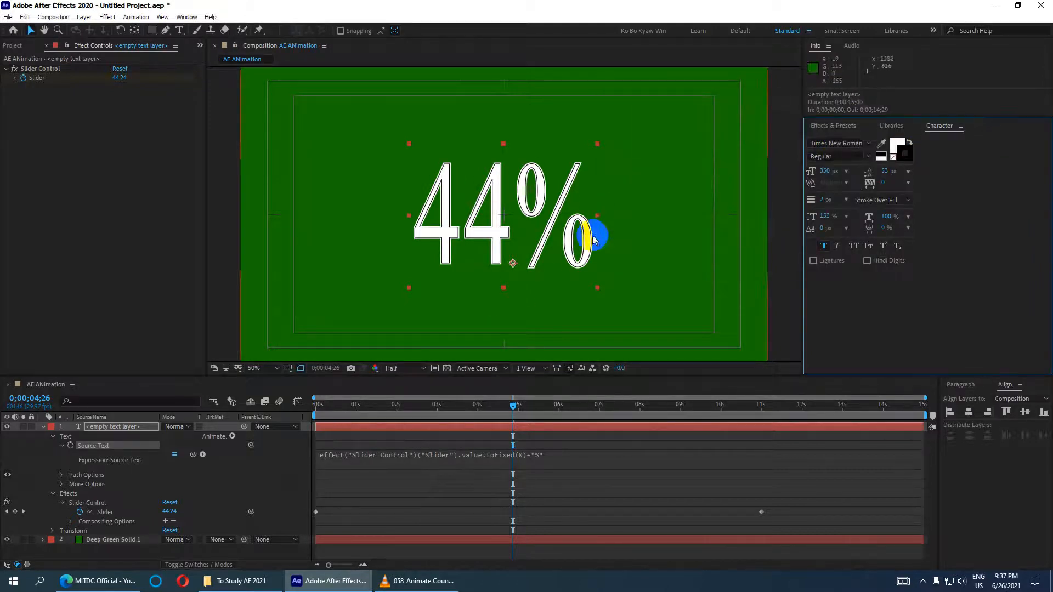
{"action": "left_click", "coordinate": [878, 200]}
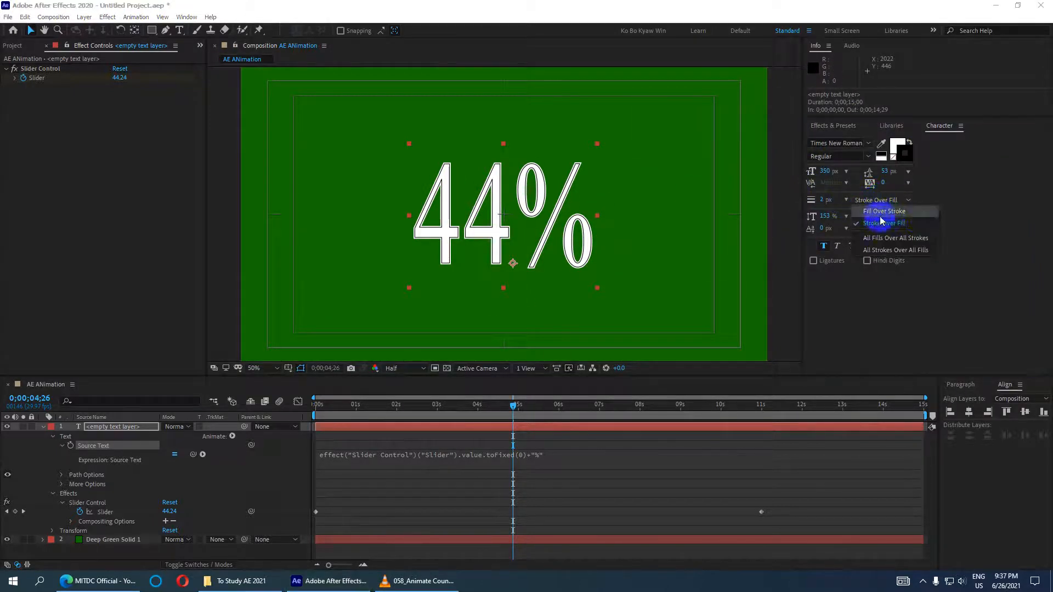
{"action": "left_click", "coordinate": [881, 212]}
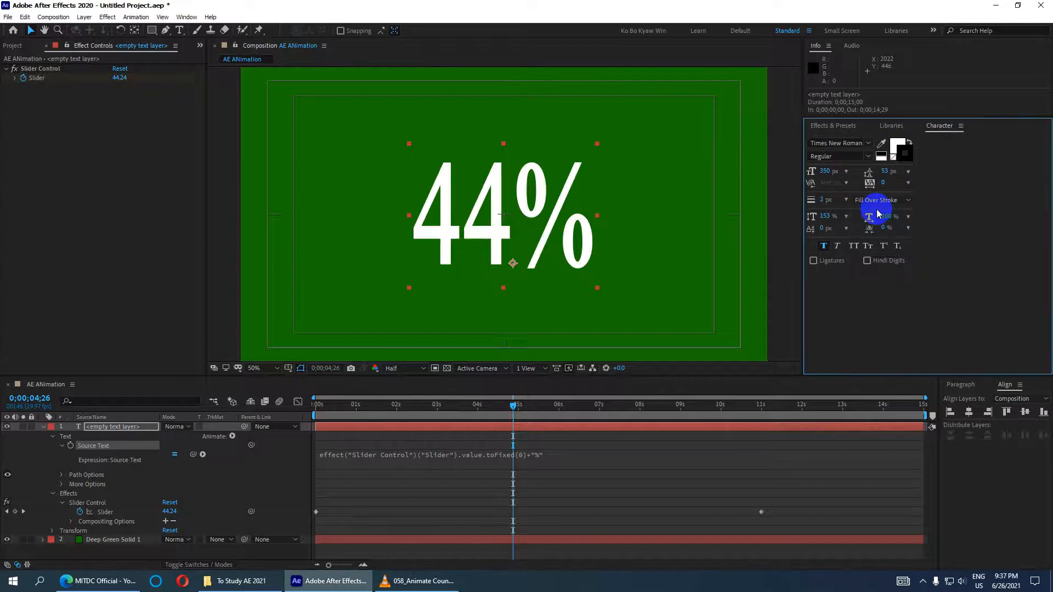
Set the stroke width of the counter text to 50 px.
{"action": "left_click", "coordinate": [822, 203]}
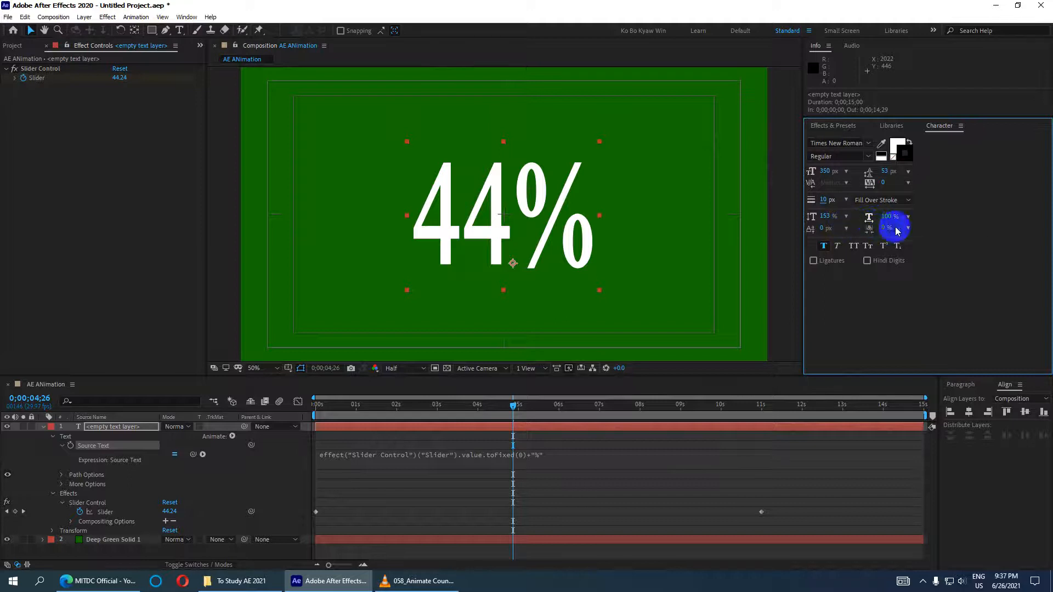
{"action": "left_click", "coordinate": [825, 202]}
{"action": "type", "text": "50"}
{"action": "key", "text": "Return"}
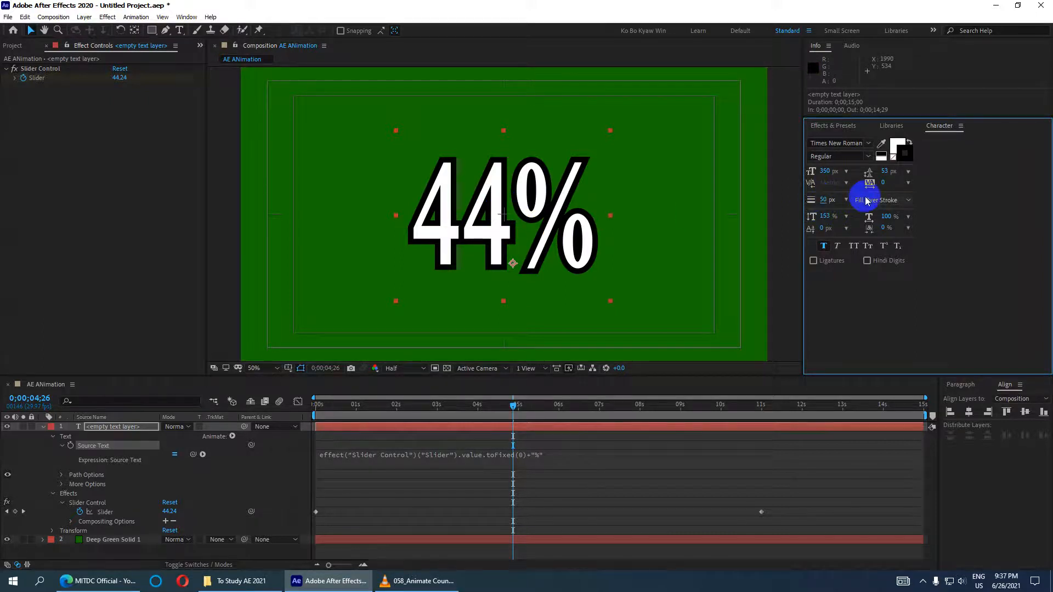
Preview the restyled percentage counter from the start of the timeline and stop the playback.
{"action": "left_click_drag", "start_coordinate": [511, 405], "coordinate": [282, 395]}
{"action": "key", "text": "space"}
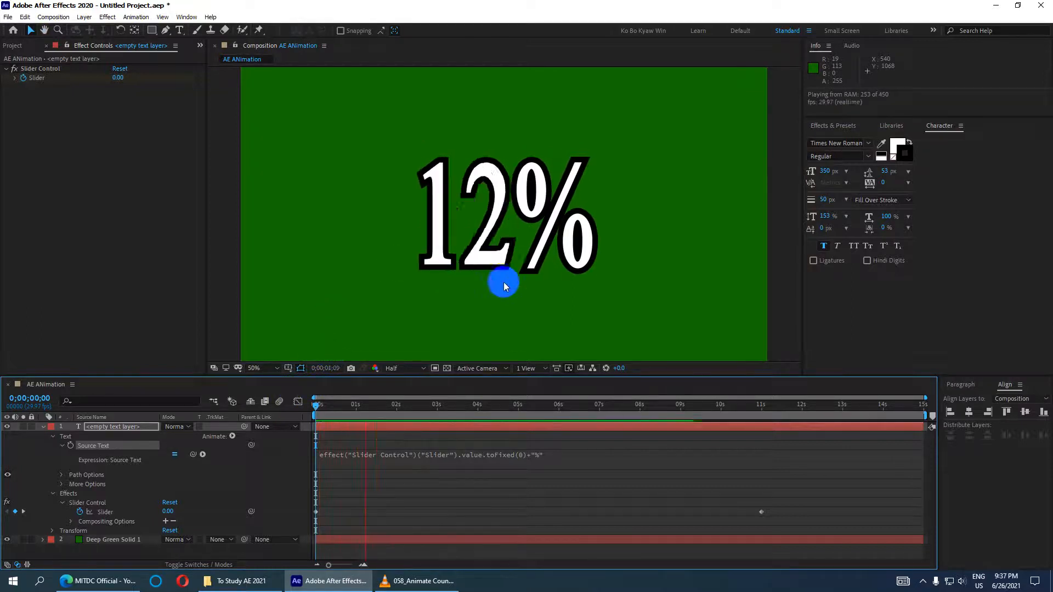
{"action": "left_click", "coordinate": [570, 199]}
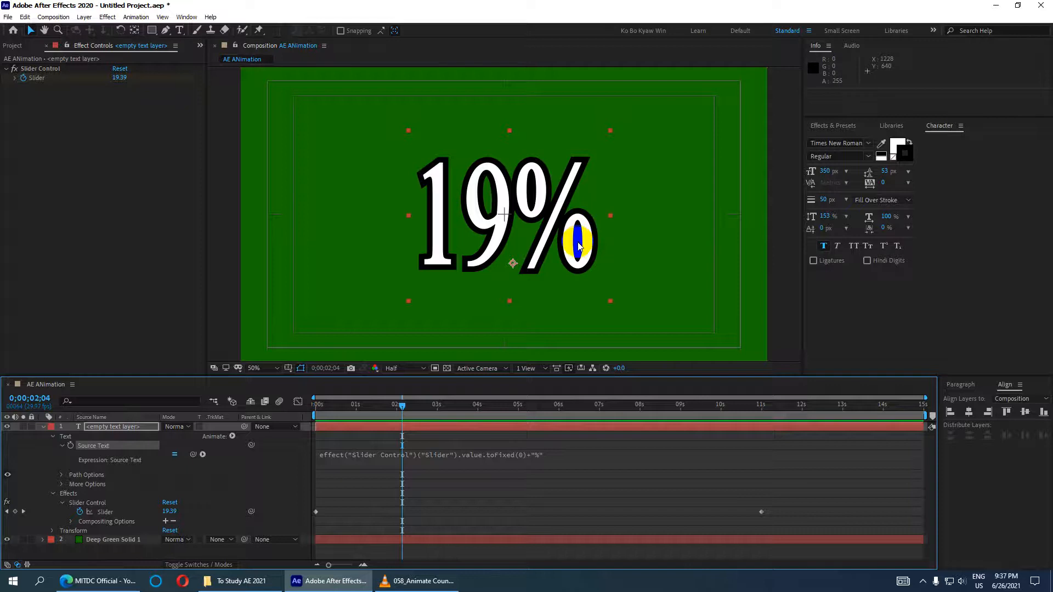
Save the project as 008_Animation Lesson in the Adobe After Effects 2021 Revision folder.
{"action": "key", "text": "ctrl+s"}
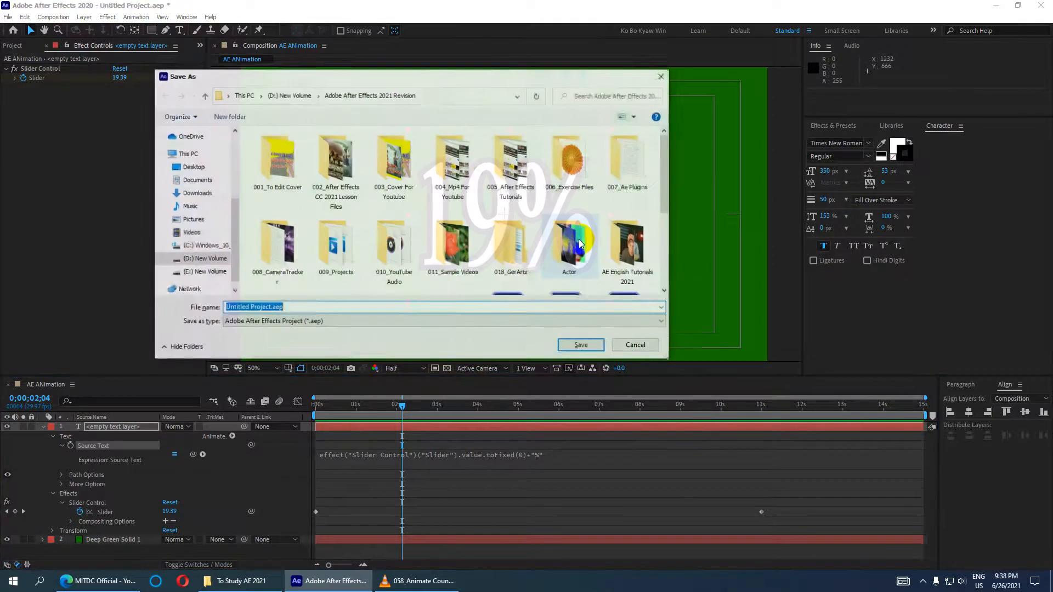
{"action": "left_click", "coordinate": [661, 74]}
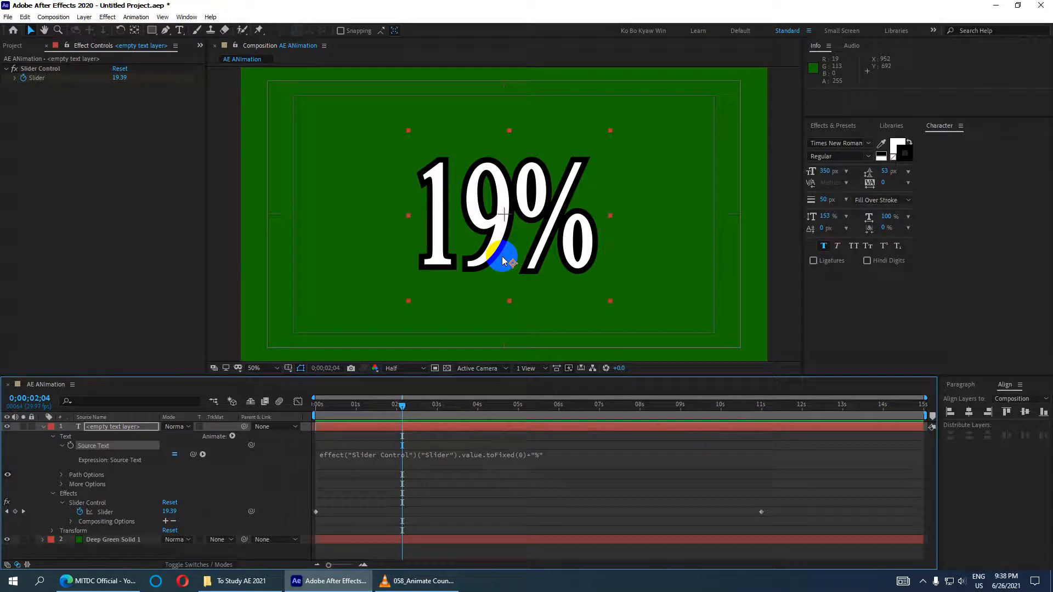
{"action": "left_click", "coordinate": [7, 17]}
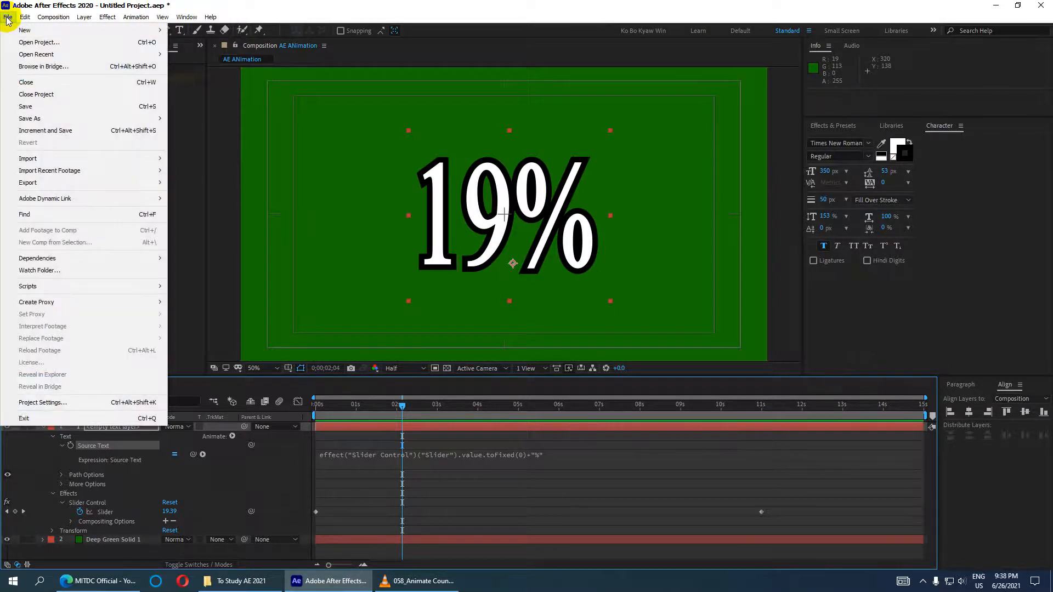
{"action": "mouse_move", "coordinate": [60, 120]}
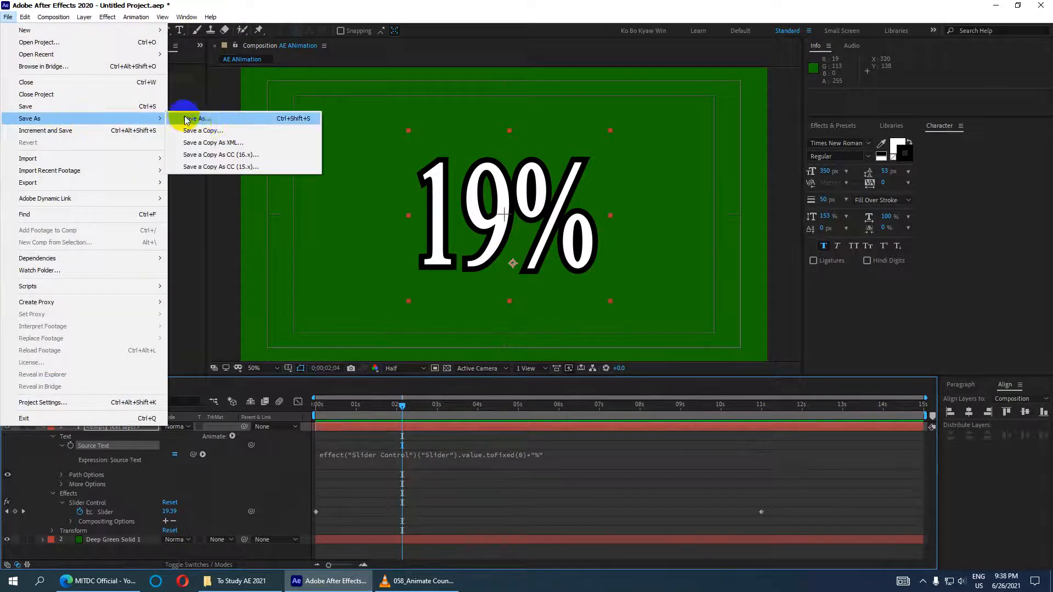
{"action": "left_click", "coordinate": [223, 123]}
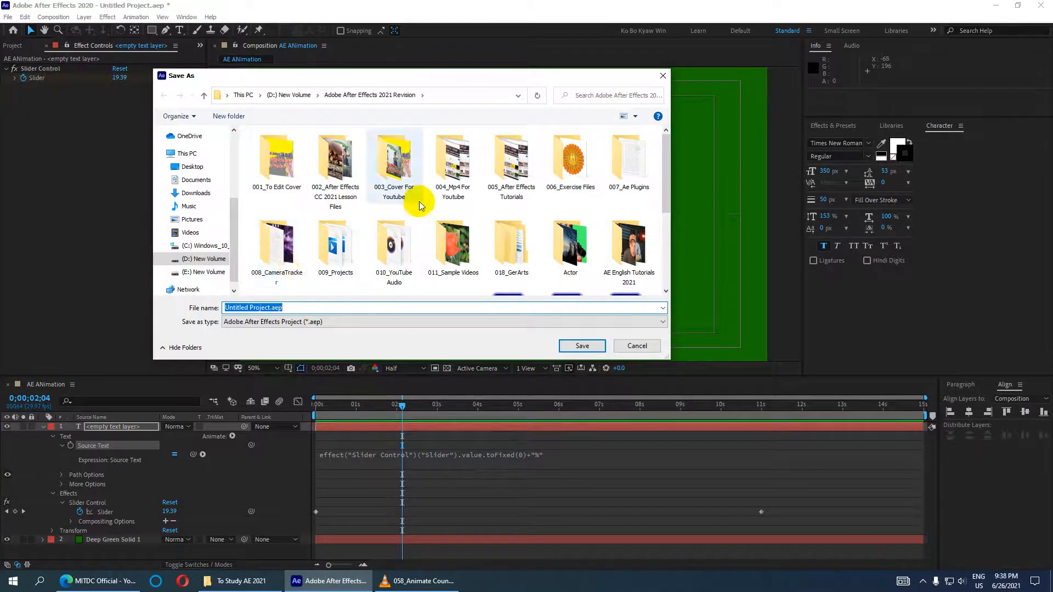
{"action": "scroll", "coordinate": [422, 237], "scroll_direction": "down", "scroll_amount": 3}
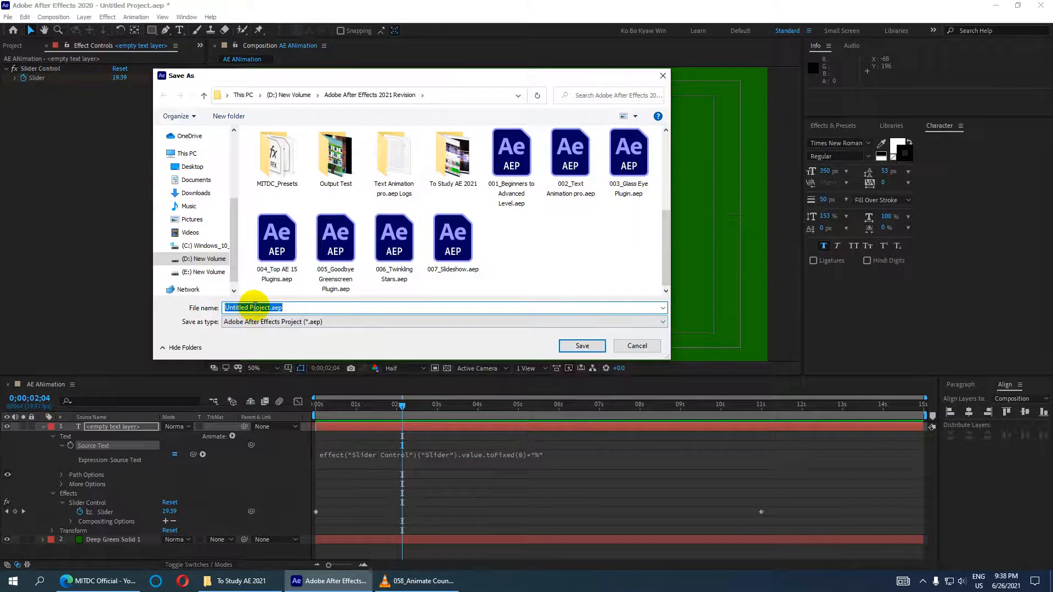
{"action": "type", "text": "008"}
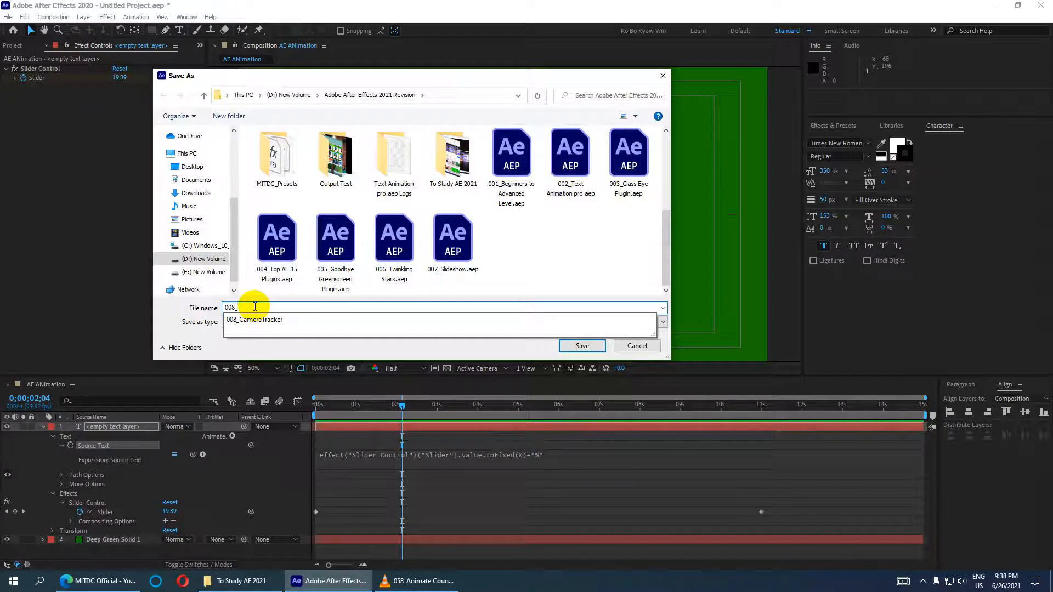
{"action": "type", "text": "_Animation"}
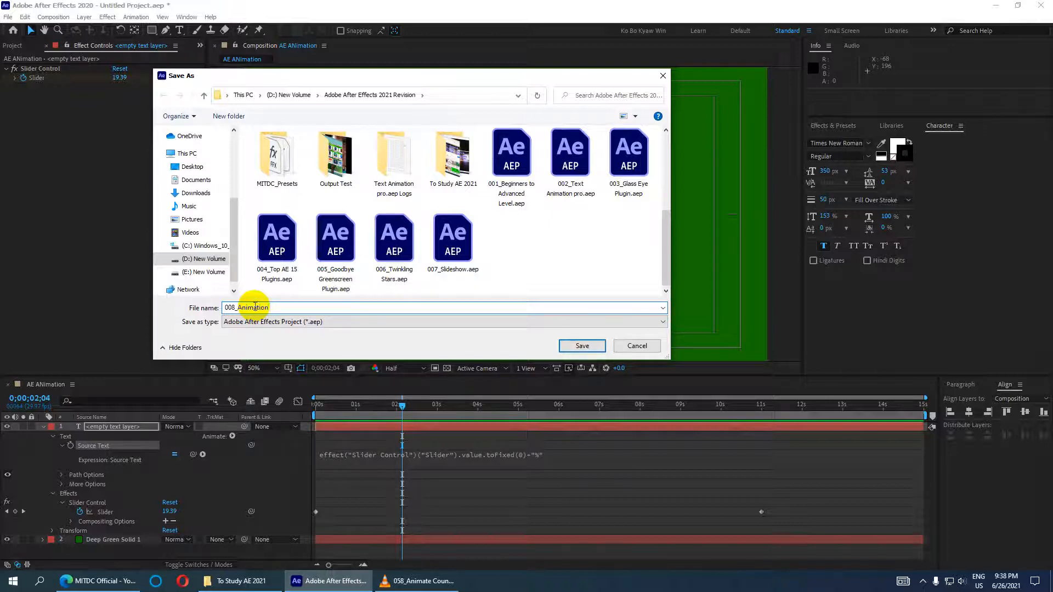
{"action": "type", "text": " Lesson"}
{"action": "left_click", "coordinate": [580, 347]}
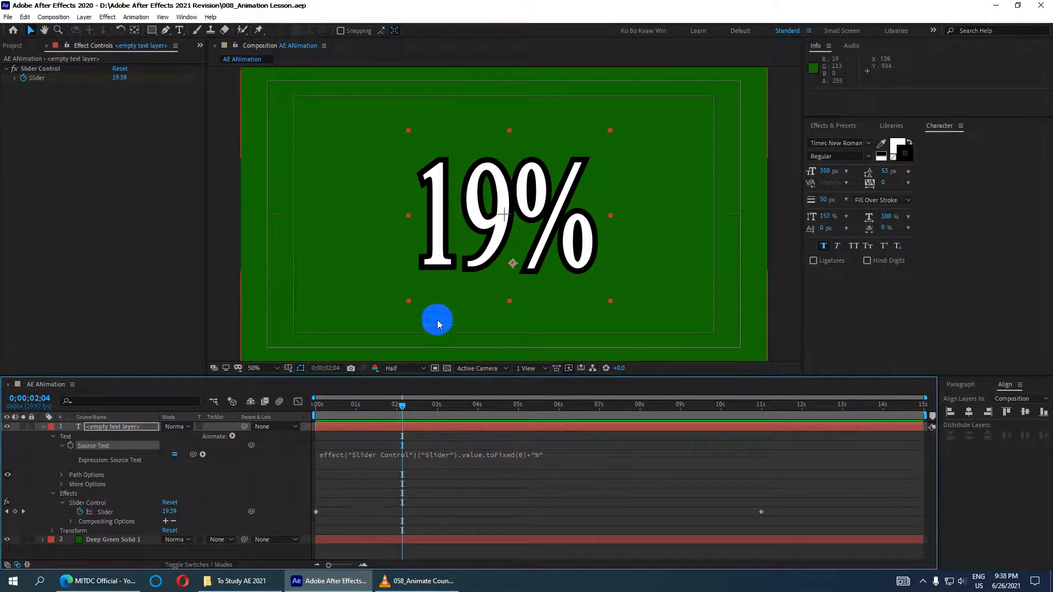
Add an RGB fill colour animator to the counter text and keyframe its red fill at the start of the timeline.
{"action": "mouse_move", "coordinate": [405, 406]}
{"action": "left_mouse_down"}
{"action": "mouse_move", "coordinate": [331, 410]}
{"action": "mouse_move", "coordinate": [395, 408]}
{"action": "left_mouse_up"}
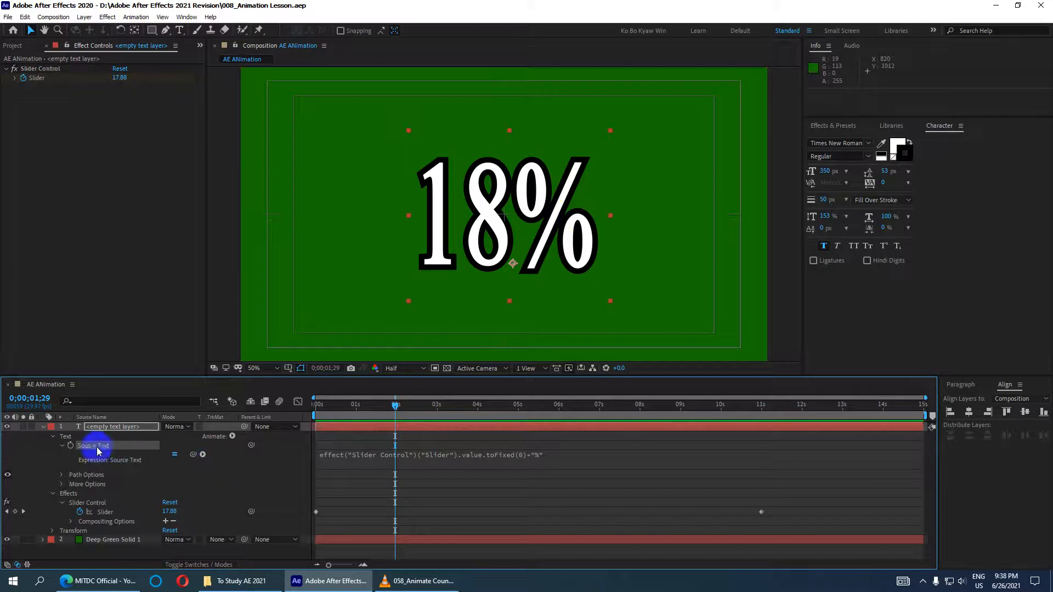
{"action": "left_click", "coordinate": [232, 438]}
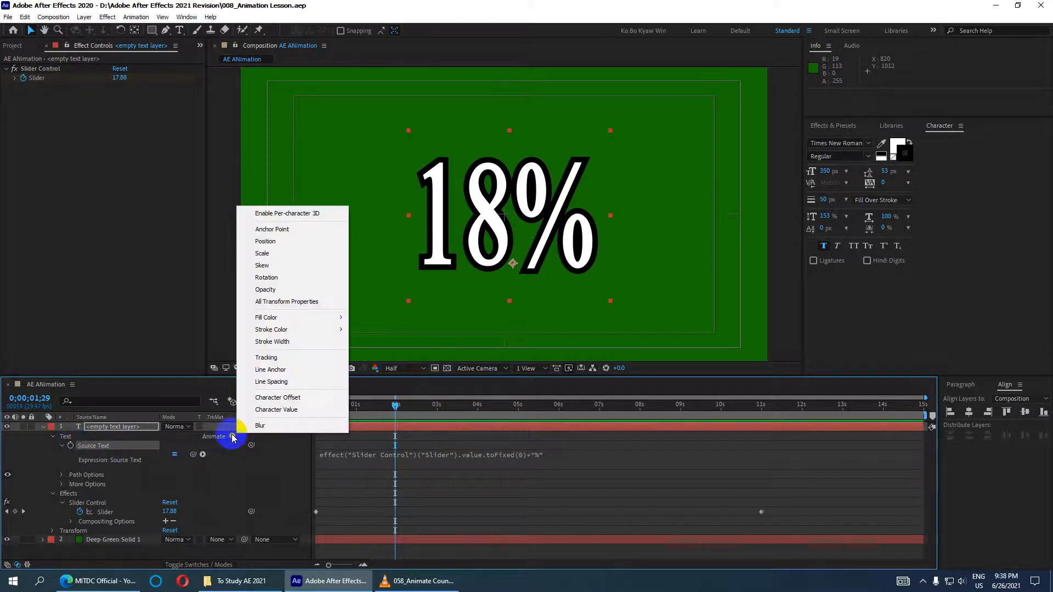
{"action": "mouse_move", "coordinate": [311, 317]}
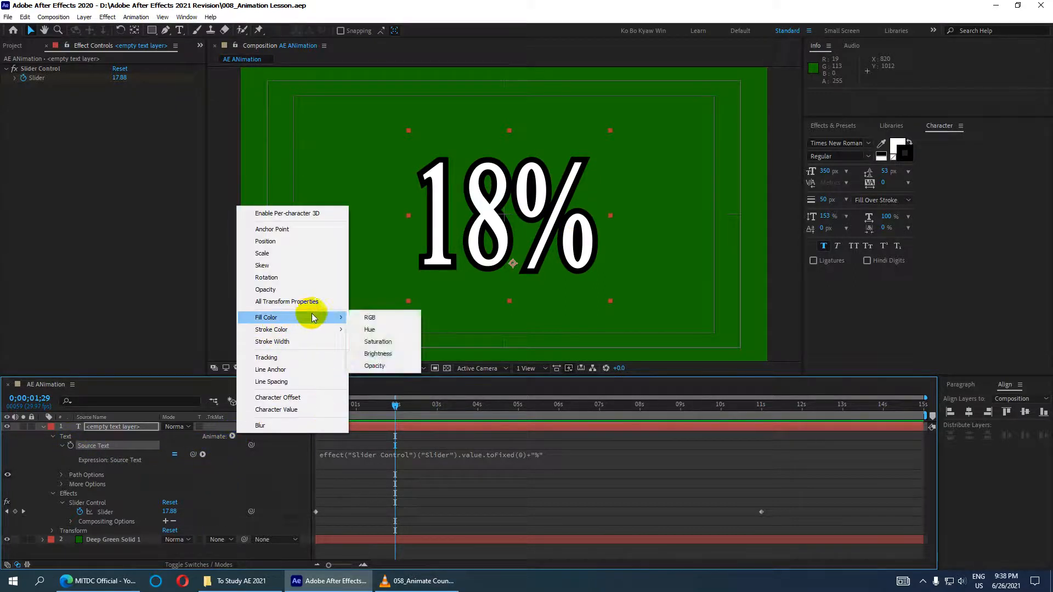
{"action": "left_click", "coordinate": [370, 317]}
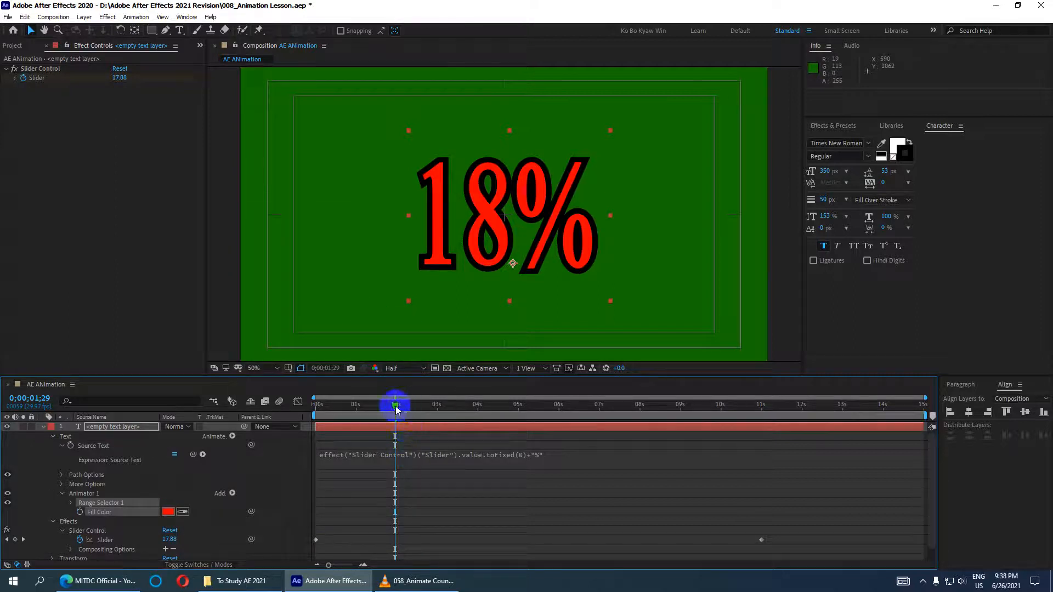
{"action": "left_click_drag", "start_coordinate": [397, 411], "coordinate": [305, 411]}
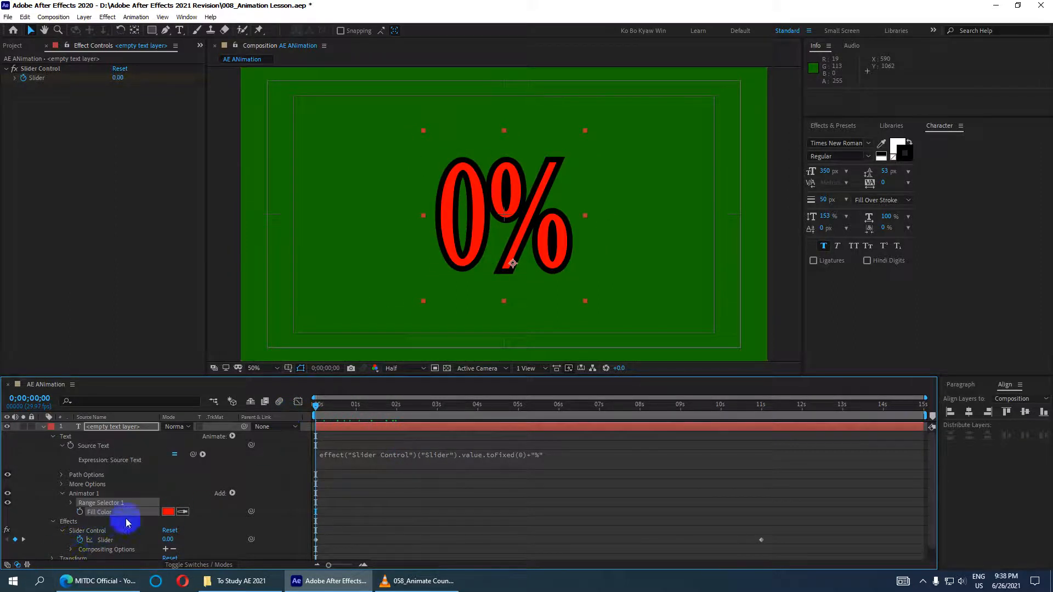
{"action": "left_click", "coordinate": [80, 513]}
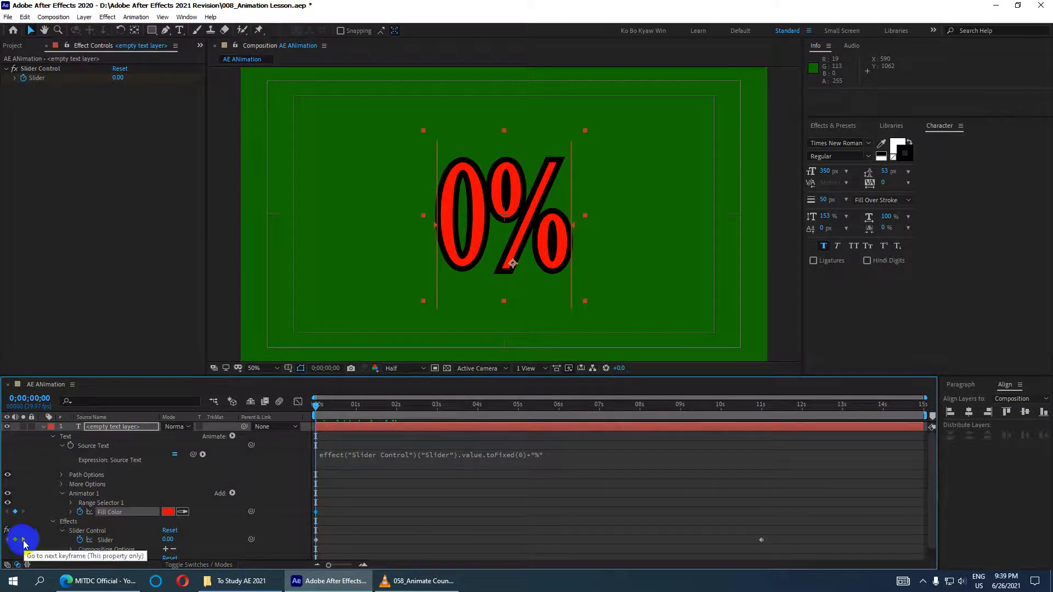
At the slider's final keyframe at 11 seconds, set the animator's fill colour to orange-yellow FFC000.
{"action": "left_click", "coordinate": [24, 541]}
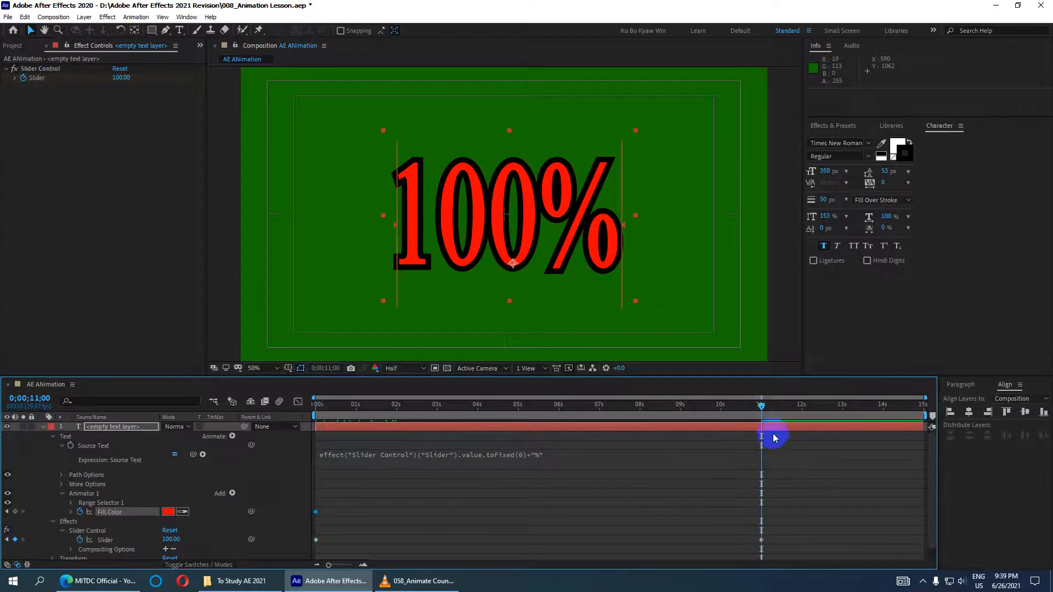
{"action": "left_click", "coordinate": [168, 512]}
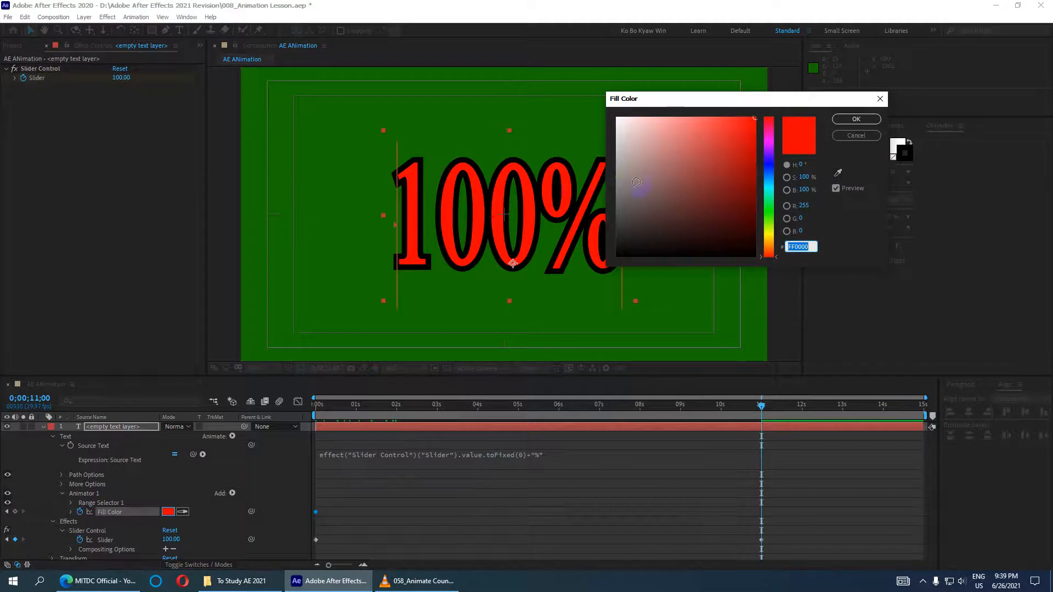
{"action": "left_click", "coordinate": [769, 164]}
{"action": "left_click_drag", "start_coordinate": [769, 163], "coordinate": [768, 239]}
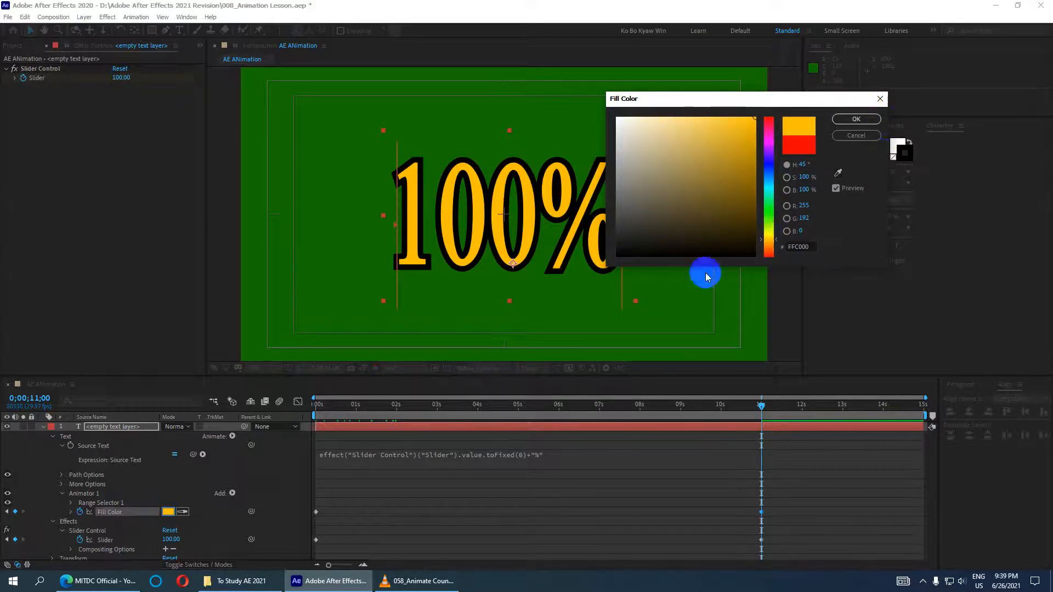
{"action": "left_click", "coordinate": [847, 118]}
Preview the colour-changing counter from the start, stop the playback and scrub back through the colour transition.
{"action": "left_click_drag", "start_coordinate": [763, 406], "coordinate": [277, 427]}
{"action": "key", "text": "space"}
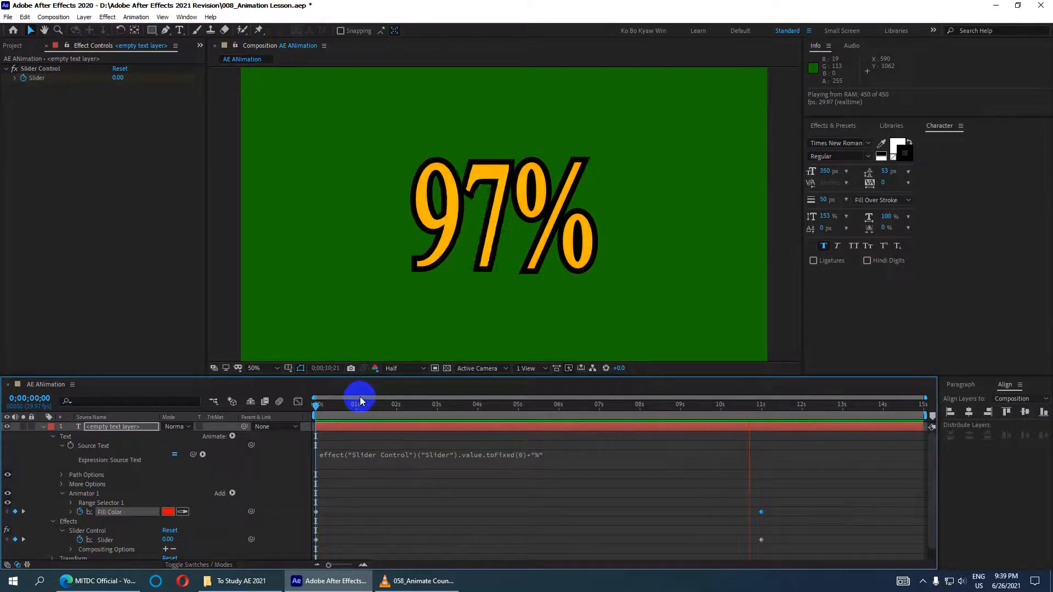
{"action": "key", "text": "space"}
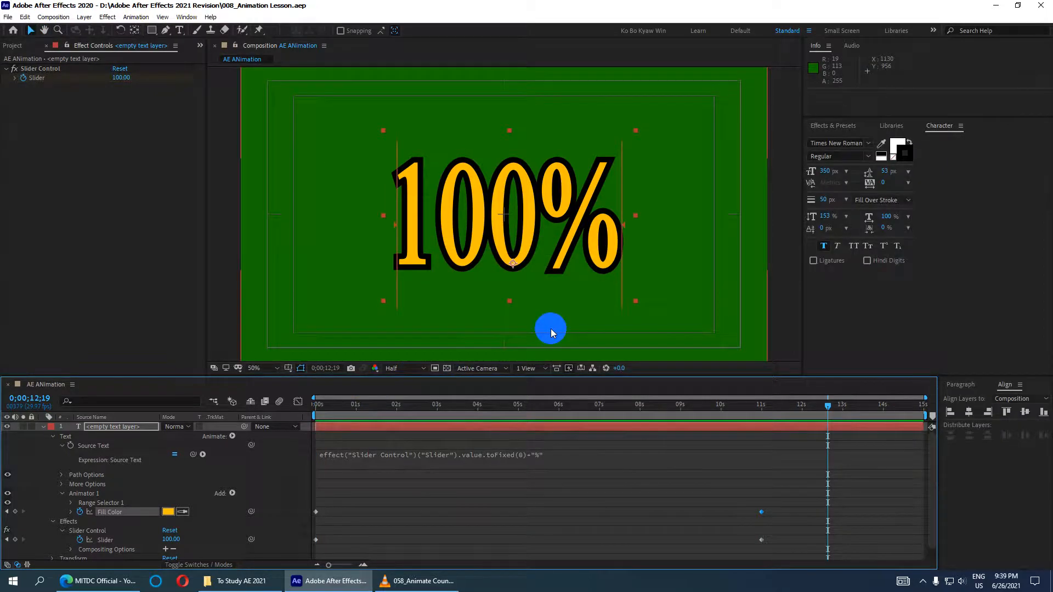
{"action": "left_click_drag", "start_coordinate": [826, 407], "coordinate": [760, 426]}
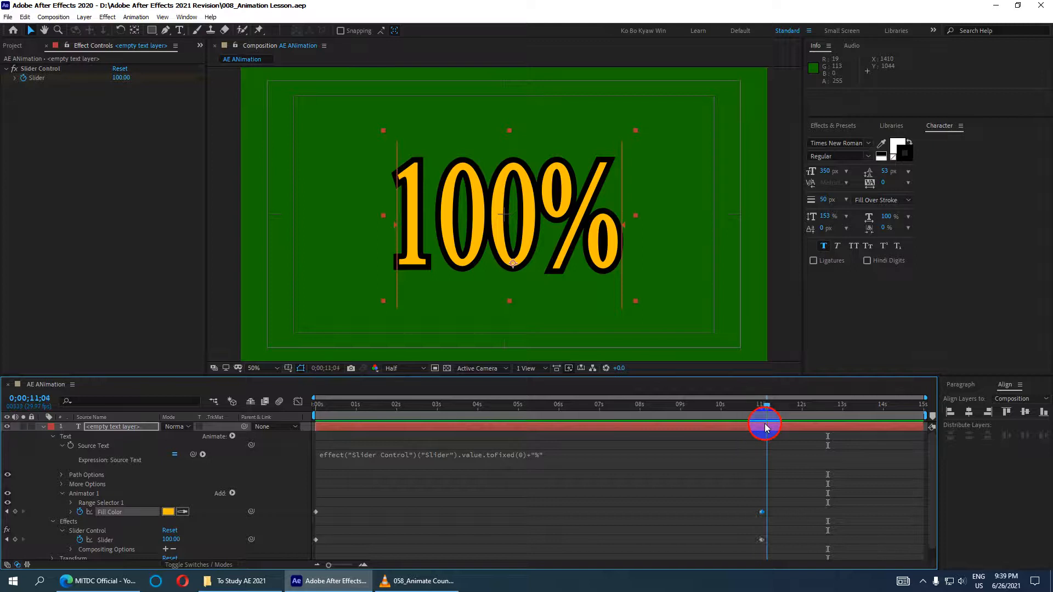
{"action": "left_click_drag", "start_coordinate": [760, 432], "coordinate": [475, 463]}
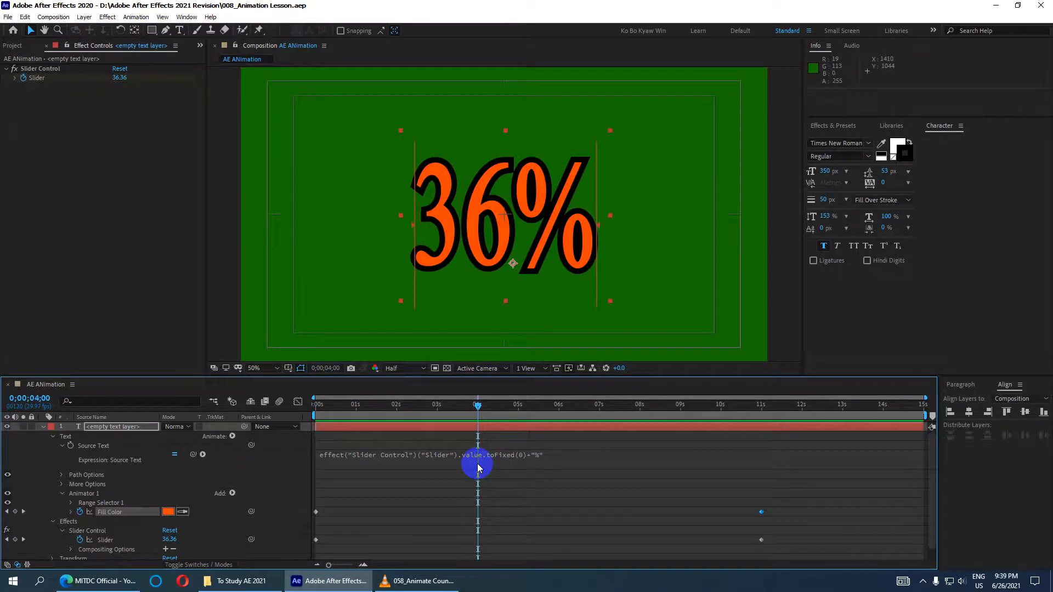
Move the final Fill Color and Slider keyframes together to the 15-second mark and preview the count from the start.
{"action": "left_click_drag", "start_coordinate": [747, 506], "coordinate": [773, 551]}
{"action": "left_click_drag", "start_coordinate": [762, 511], "coordinate": [924, 525]}
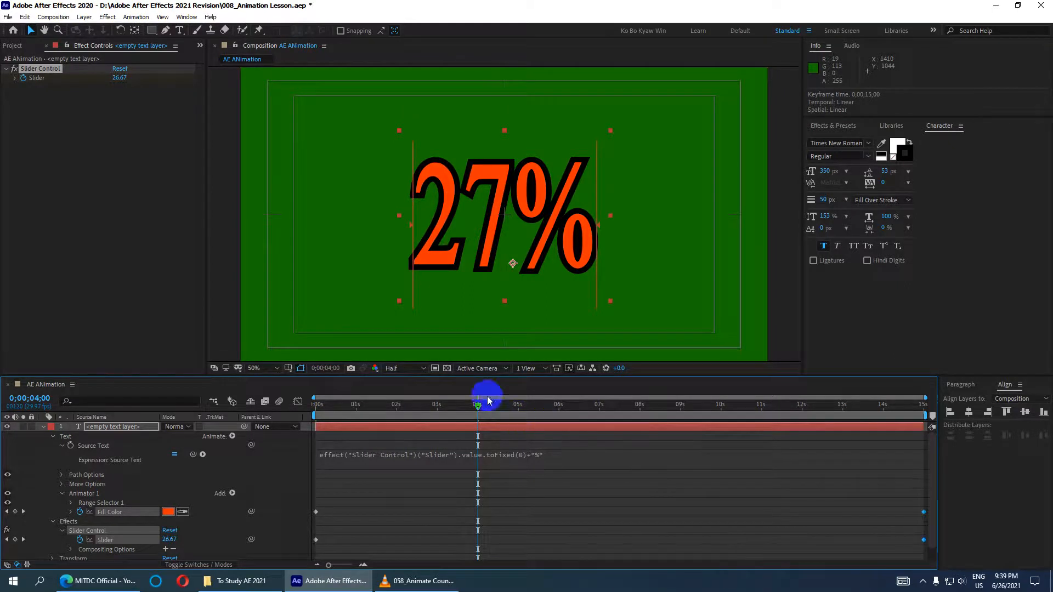
{"action": "left_click_drag", "start_coordinate": [478, 405], "coordinate": [278, 406]}
{"action": "key", "text": "space"}
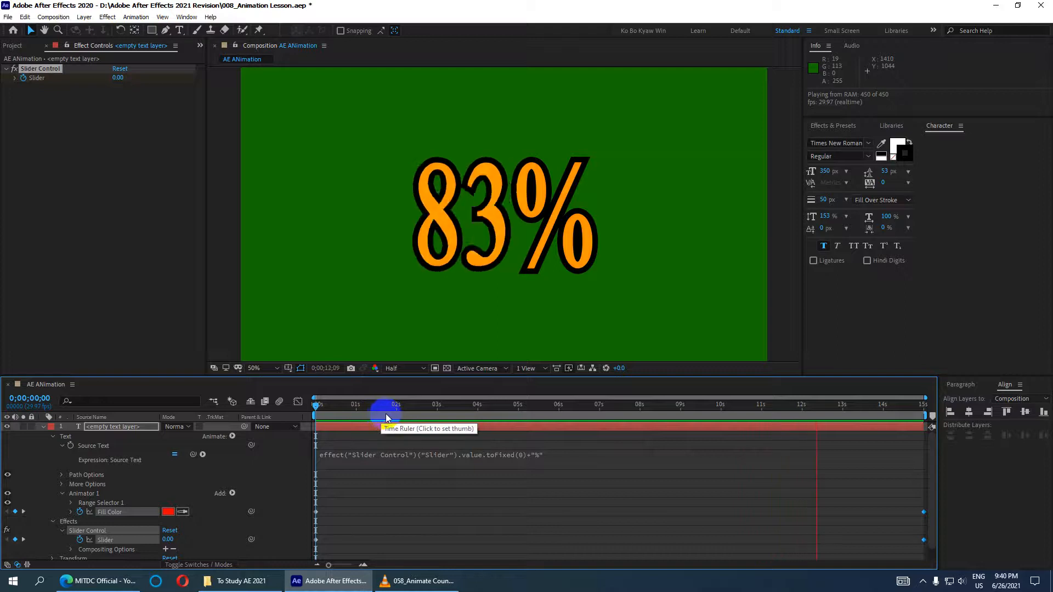
{"action": "key", "text": "space"}
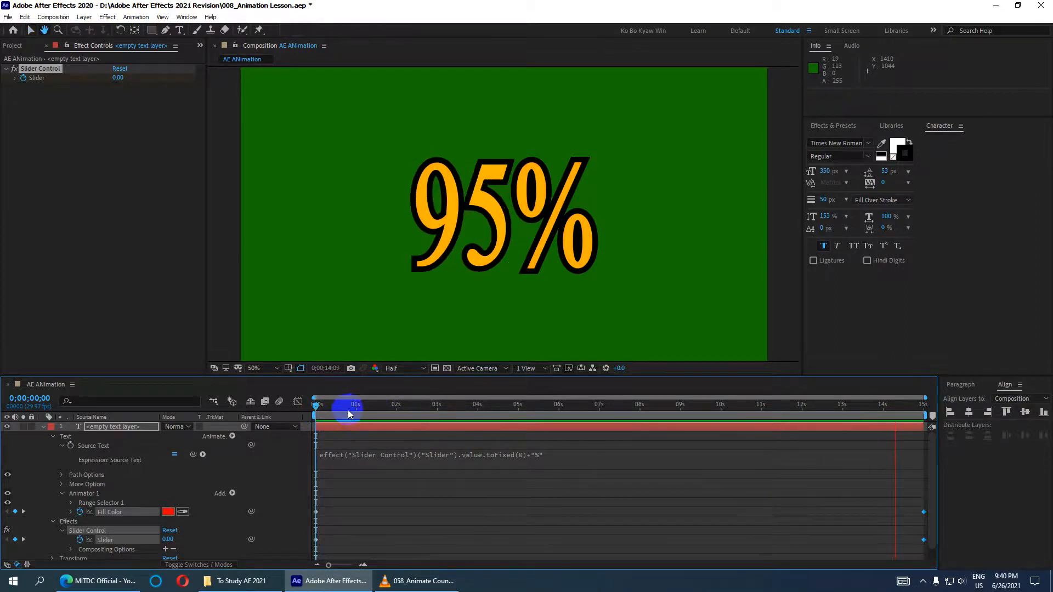
{"action": "left_click_drag", "start_coordinate": [329, 407], "coordinate": [433, 441]}
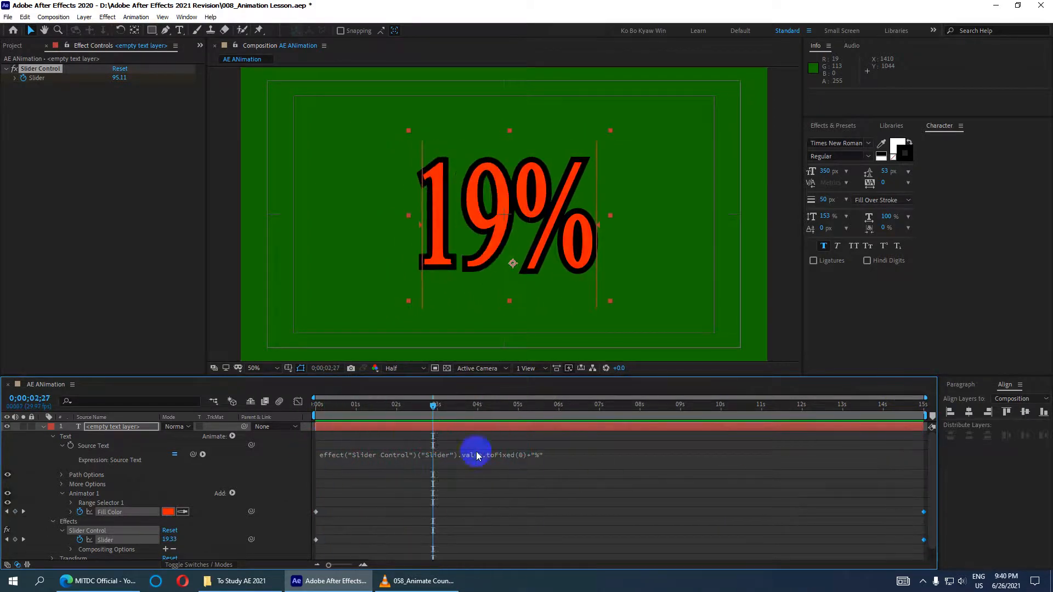
Move the final Fill Color and Slider keyframes together to just past 2 seconds and preview the count from the start.
{"action": "left_click_drag", "start_coordinate": [923, 515], "coordinate": [408, 510]}
{"action": "left_click_drag", "start_coordinate": [437, 409], "coordinate": [316, 405]}
{"action": "key", "text": "space"}
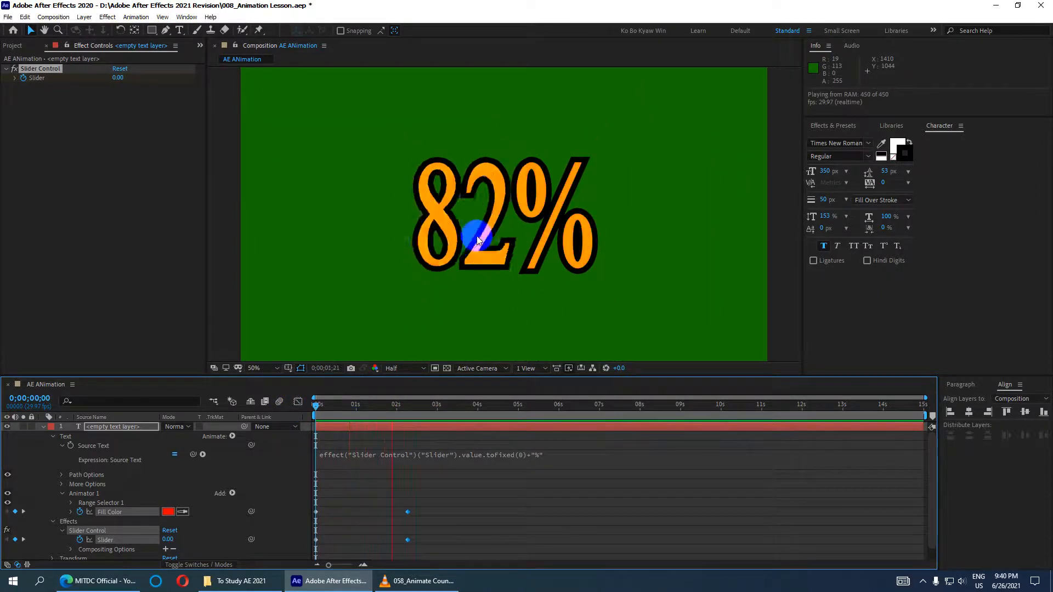
{"action": "key", "text": "space"}
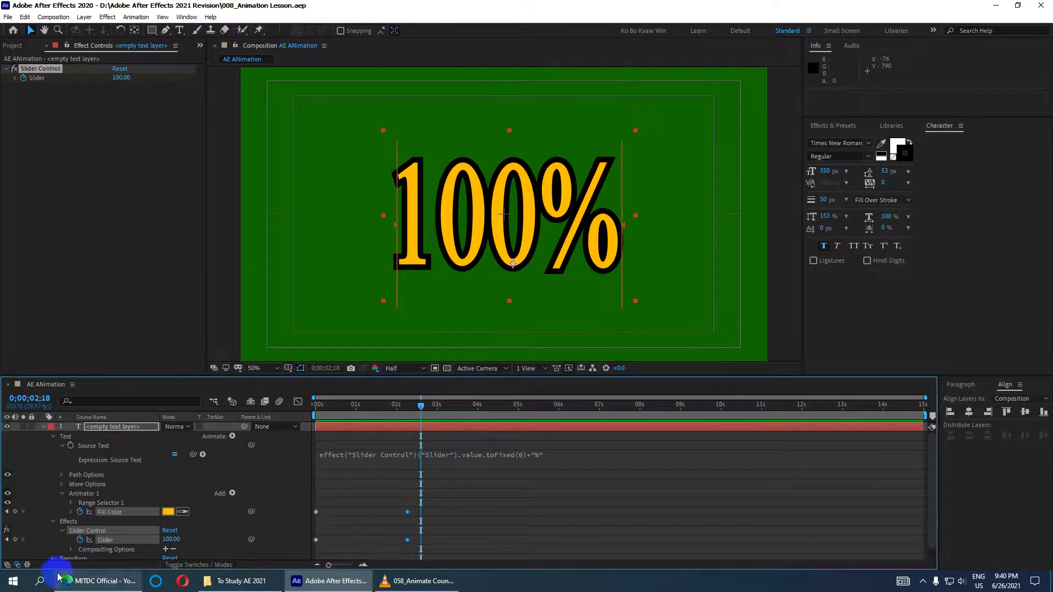
Insert "%"+ at the beginning of the counter's Source Text expression and scrub the timeline to check the prefixed count.
{"action": "left_click_drag", "start_coordinate": [439, 374], "coordinate": [436, 351]}
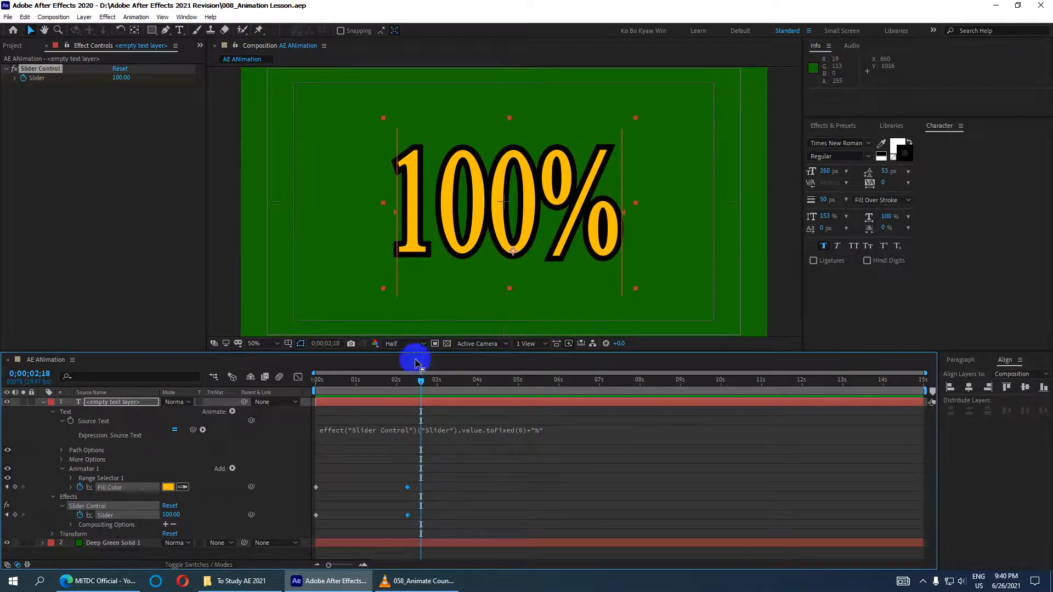
{"action": "left_click_drag", "start_coordinate": [418, 380], "coordinate": [347, 402]}
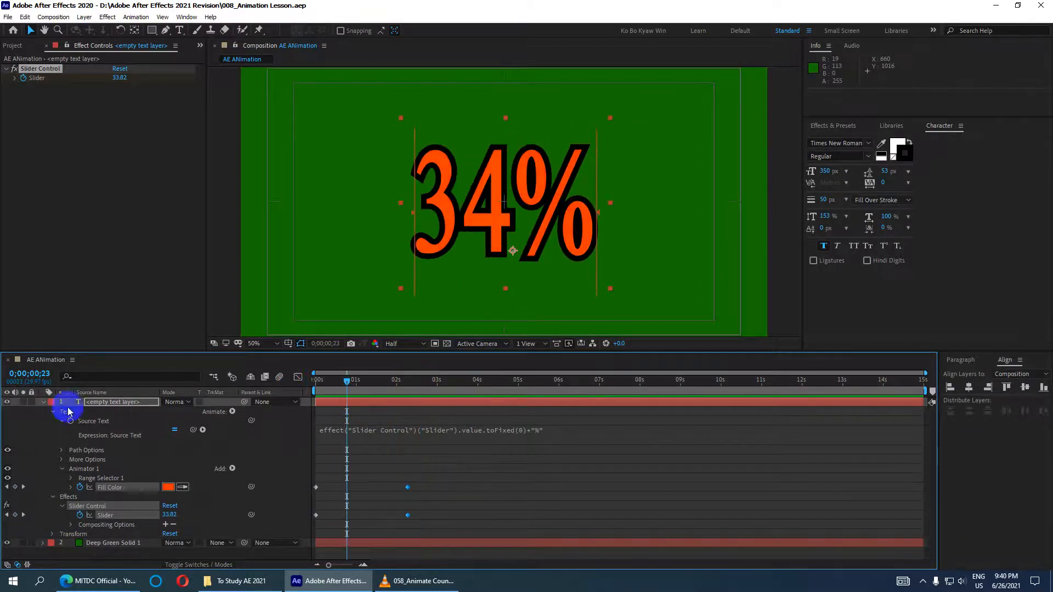
{"action": "left_click", "coordinate": [104, 405]}
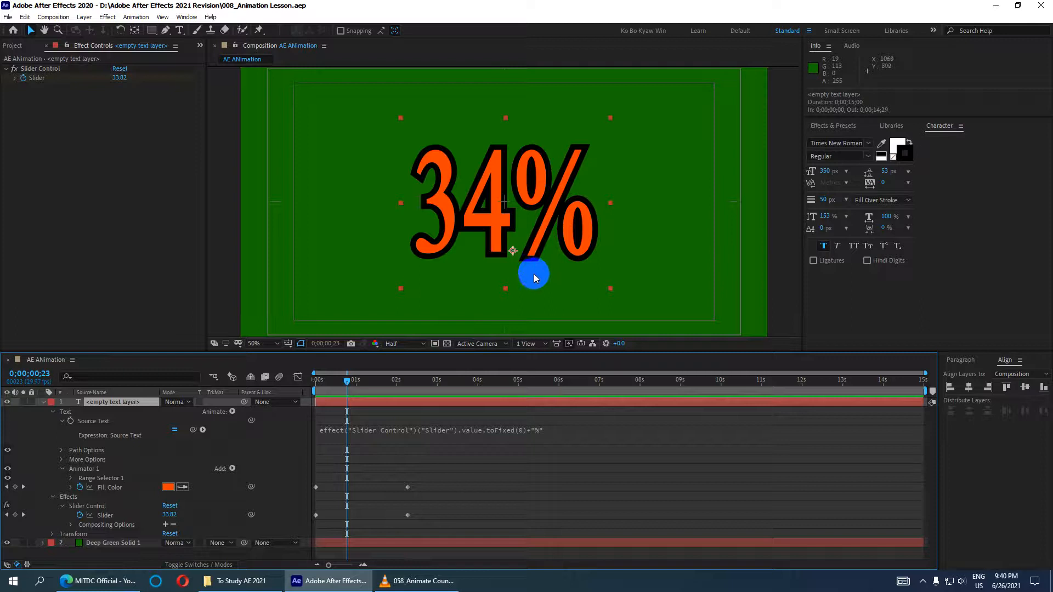
{"action": "left_click", "coordinate": [322, 433]}
{"action": "left_click", "coordinate": [356, 433]}
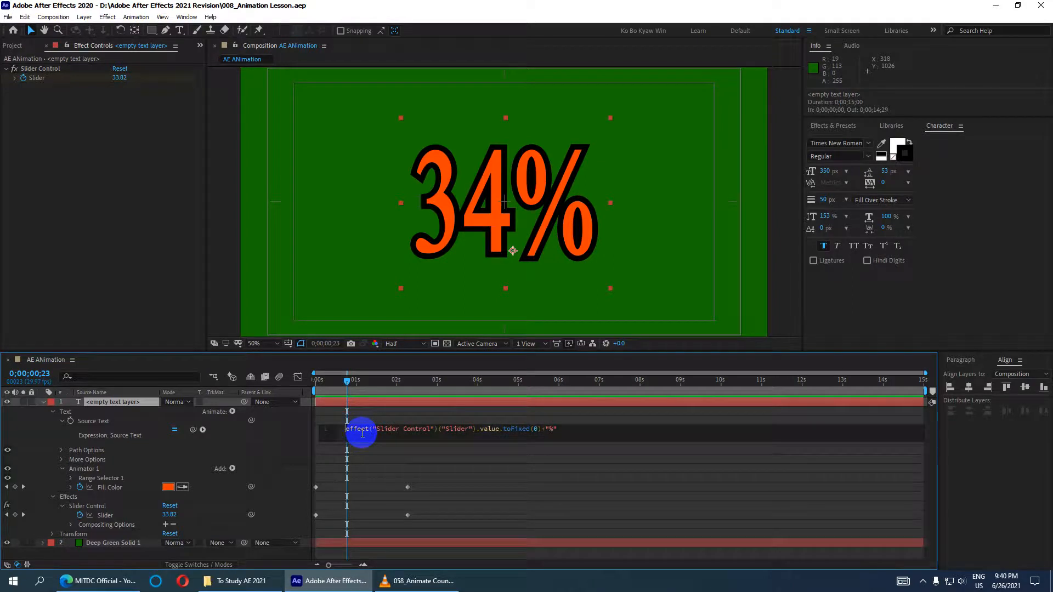
{"action": "type", "text": "\""}
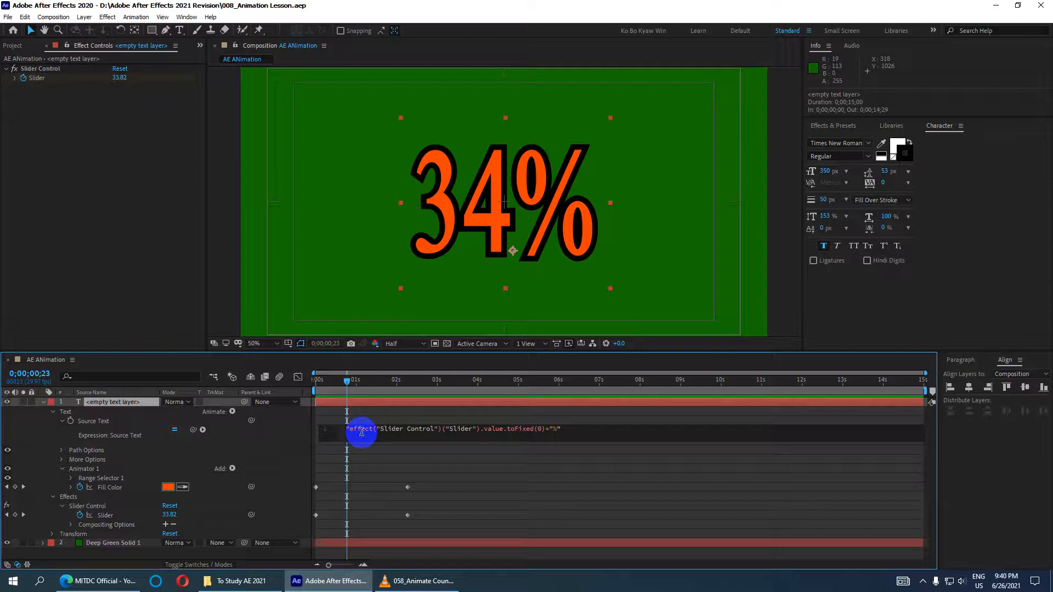
{"action": "type", "text": "\"$"}
{"action": "type", "text": "\""}
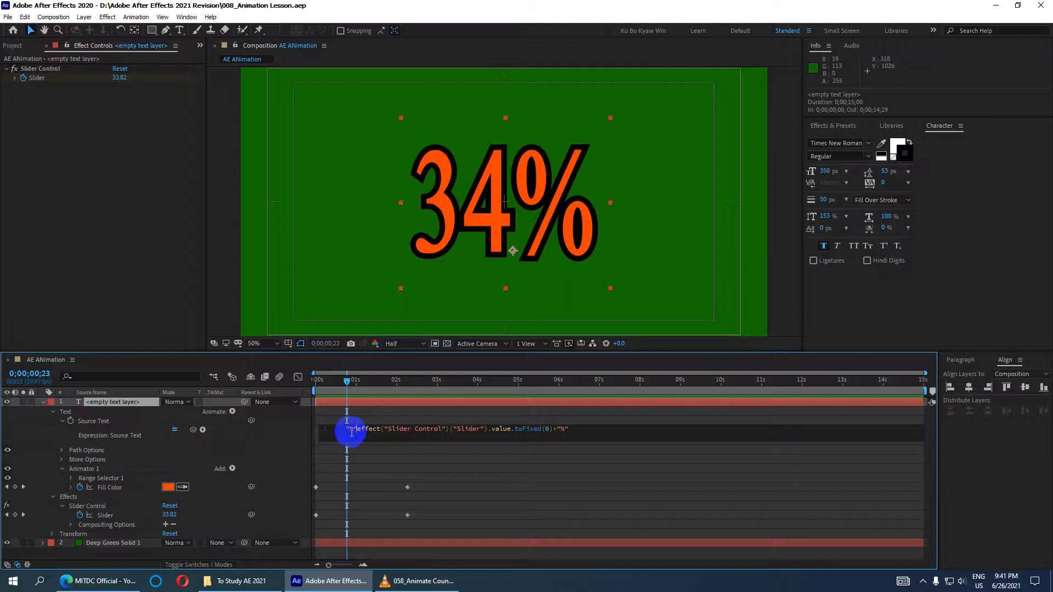
{"action": "type", "text": "+"}
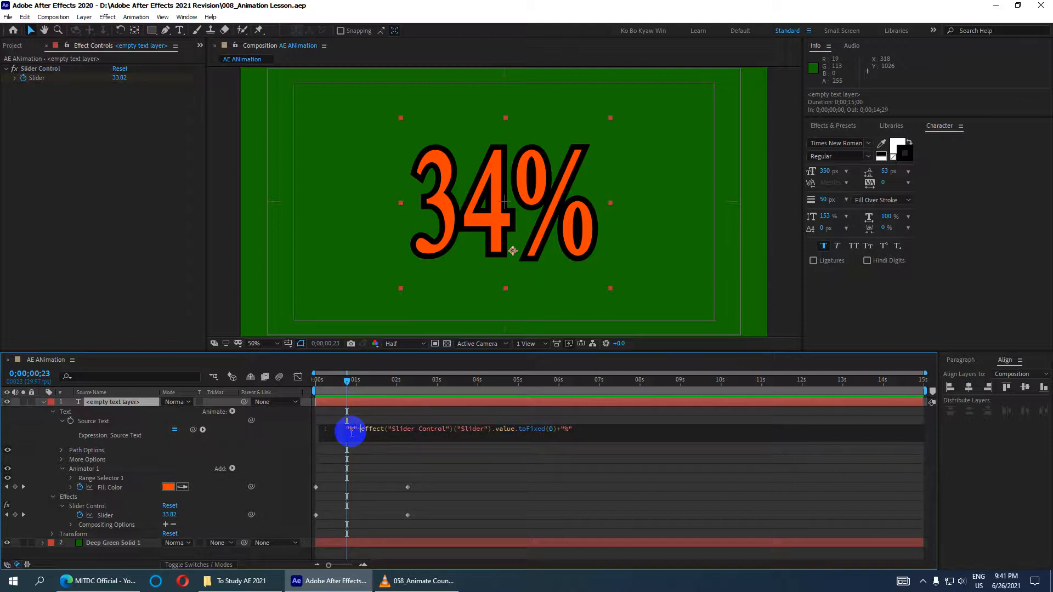
{"action": "left_click", "coordinate": [405, 457]}
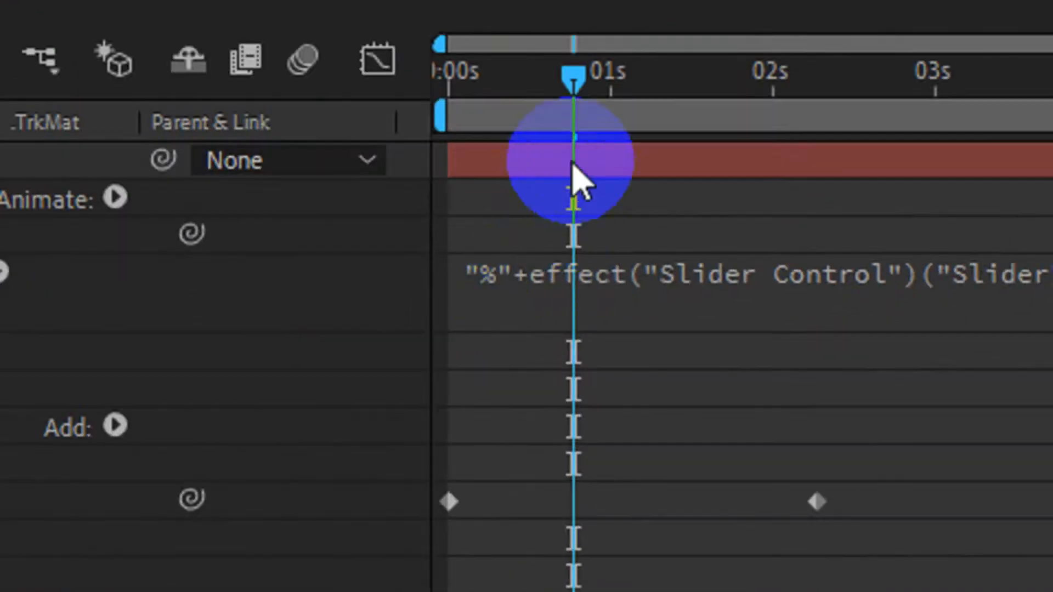
{"action": "left_click_drag", "start_coordinate": [576, 74], "coordinate": [743, 131]}
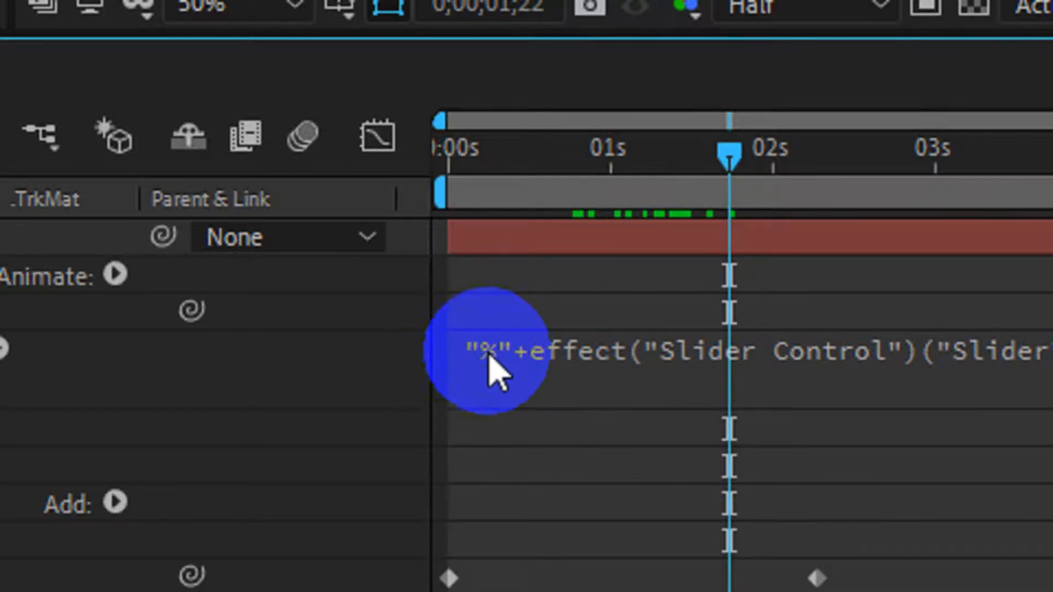
Replace the leading % sign in the Source Text expression with &, keeping the quotation marks.
{"action": "left_click", "coordinate": [496, 354]}
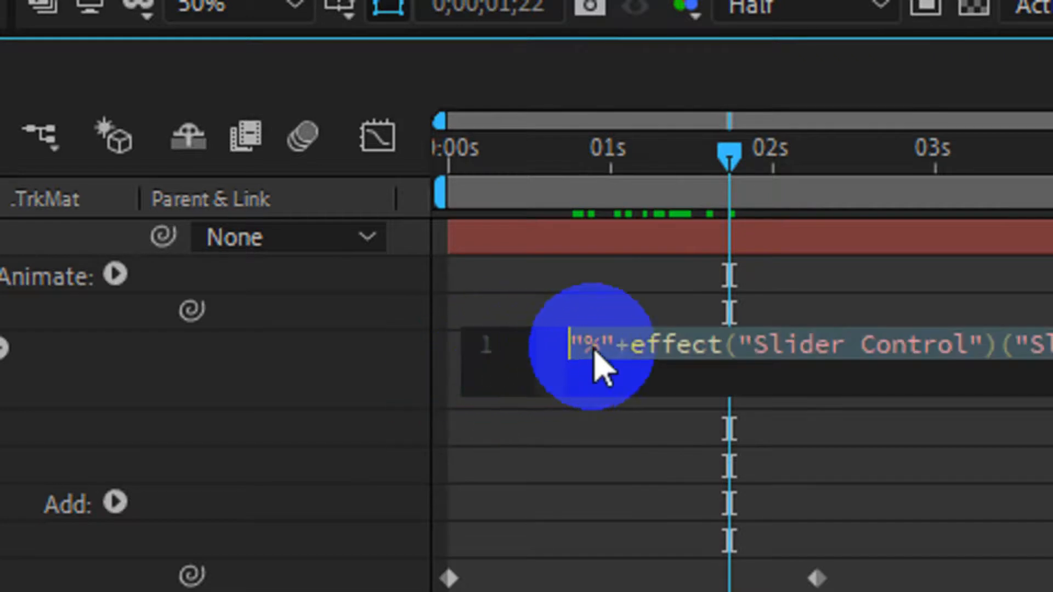
{"action": "left_click", "coordinate": [516, 442]}
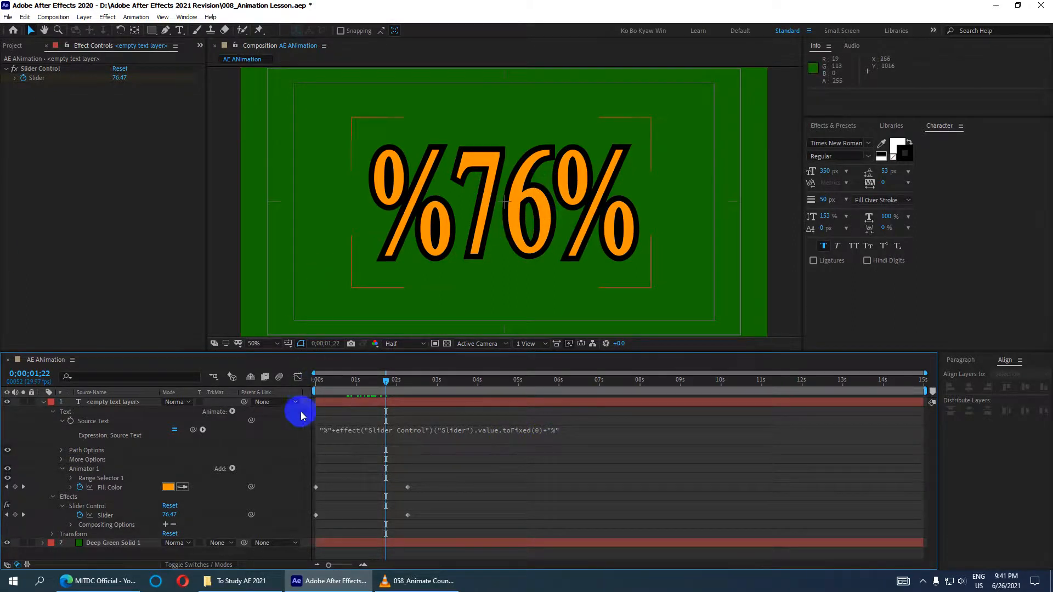
{"action": "left_click", "coordinate": [324, 430]}
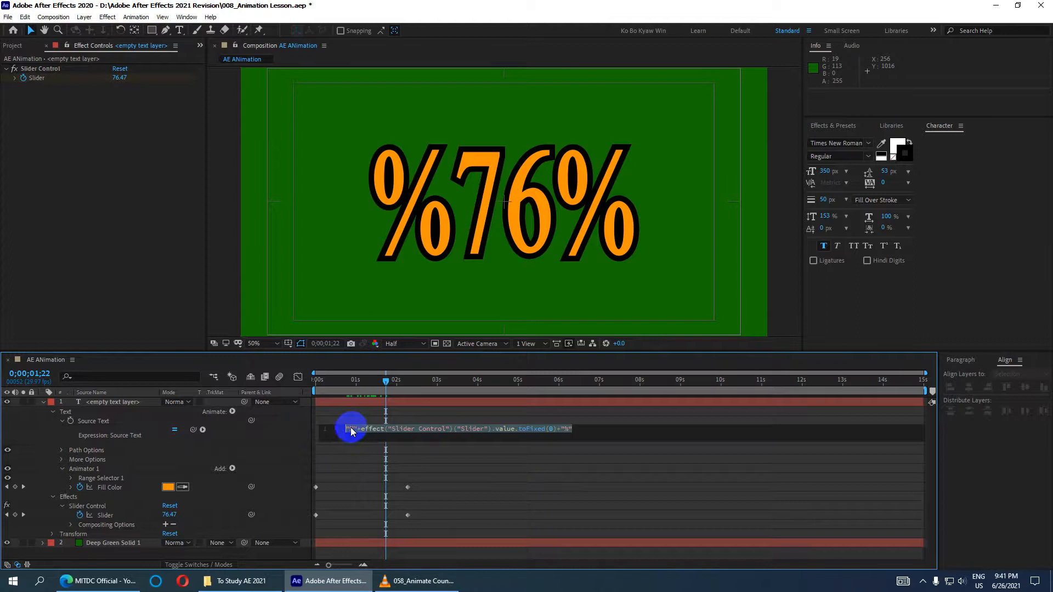
{"action": "left_click", "coordinate": [351, 428]}
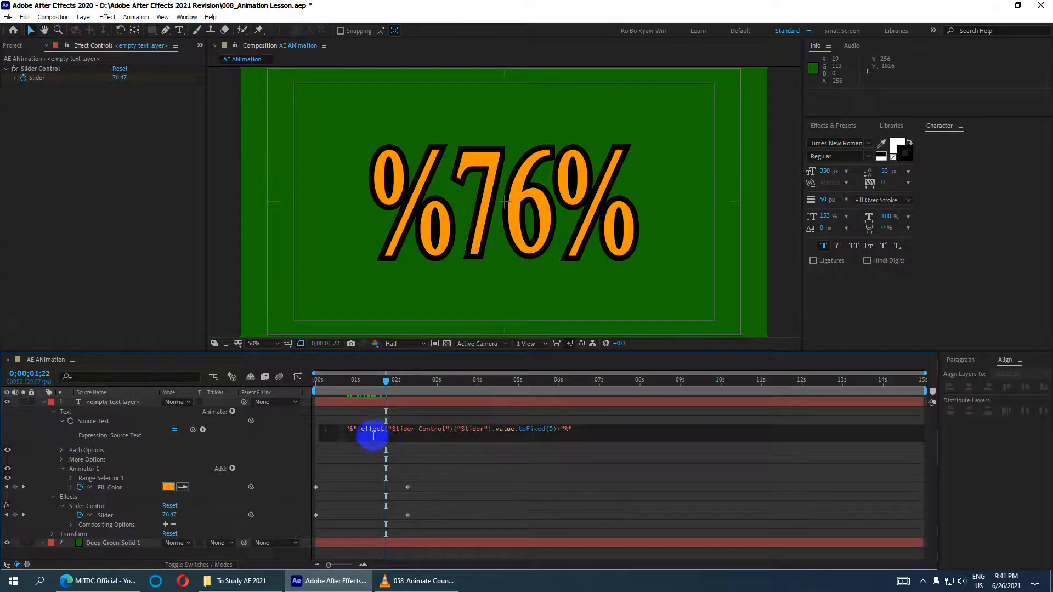
{"action": "left_click", "coordinate": [430, 463]}
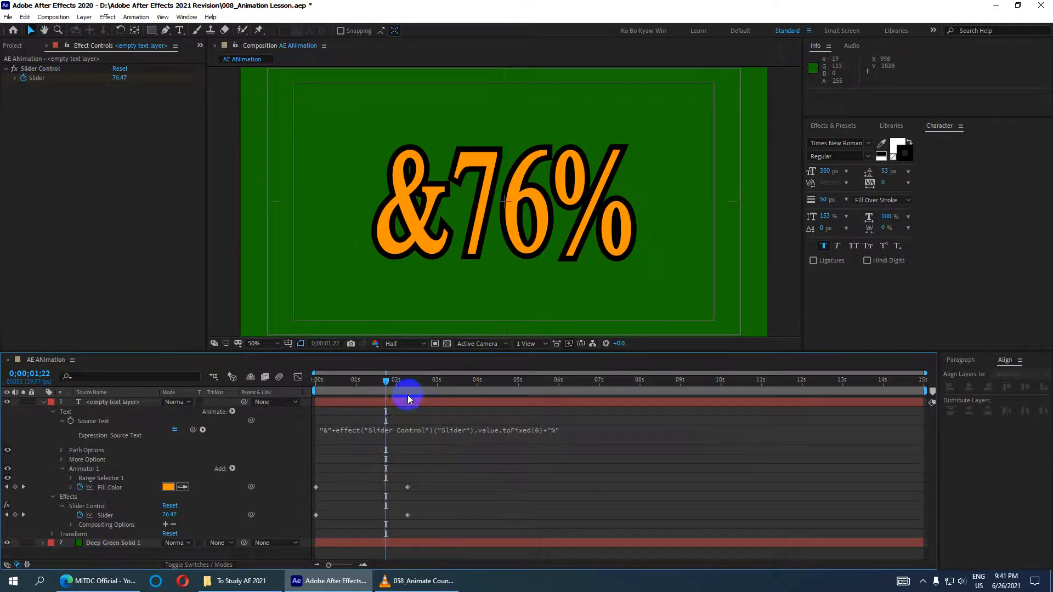
Replace the trailing % sign in the Source Text expression with & and apply the expression.
{"action": "left_click", "coordinate": [567, 430]}
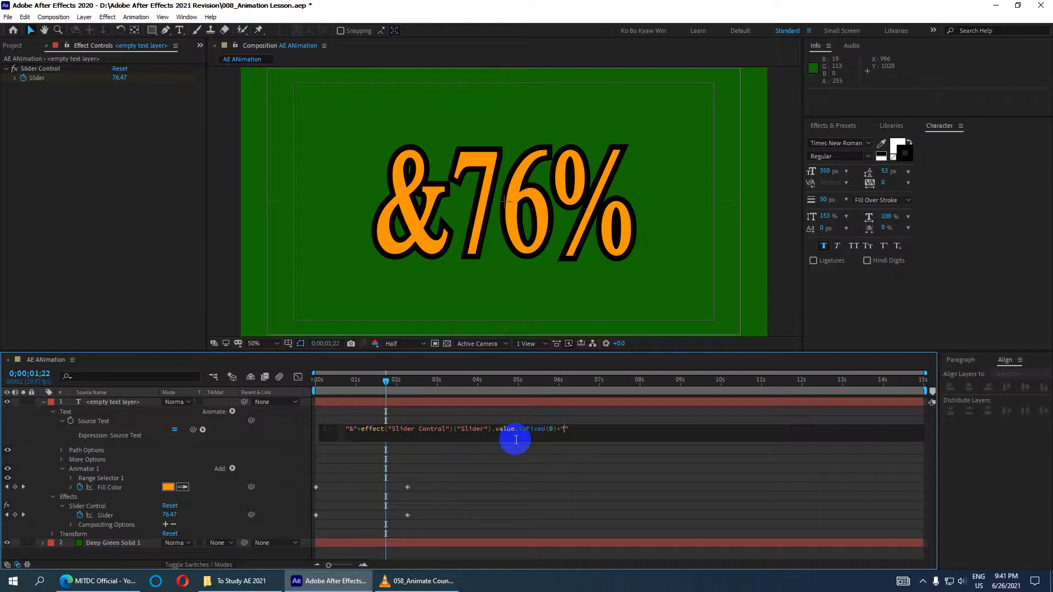
{"action": "type", "text": "&"}
{"action": "left_click", "coordinate": [505, 486]}
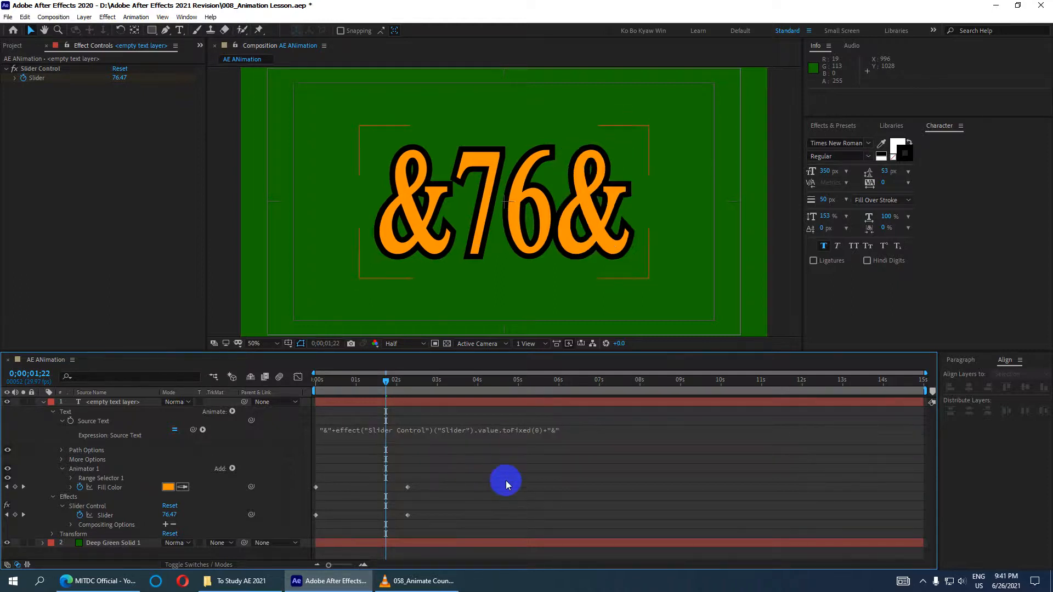
Return the playhead to the first frame and check the counter with its & signs from the start.
{"action": "left_click_drag", "start_coordinate": [388, 377], "coordinate": [297, 392]}
{"action": "left_click", "coordinate": [350, 407]}
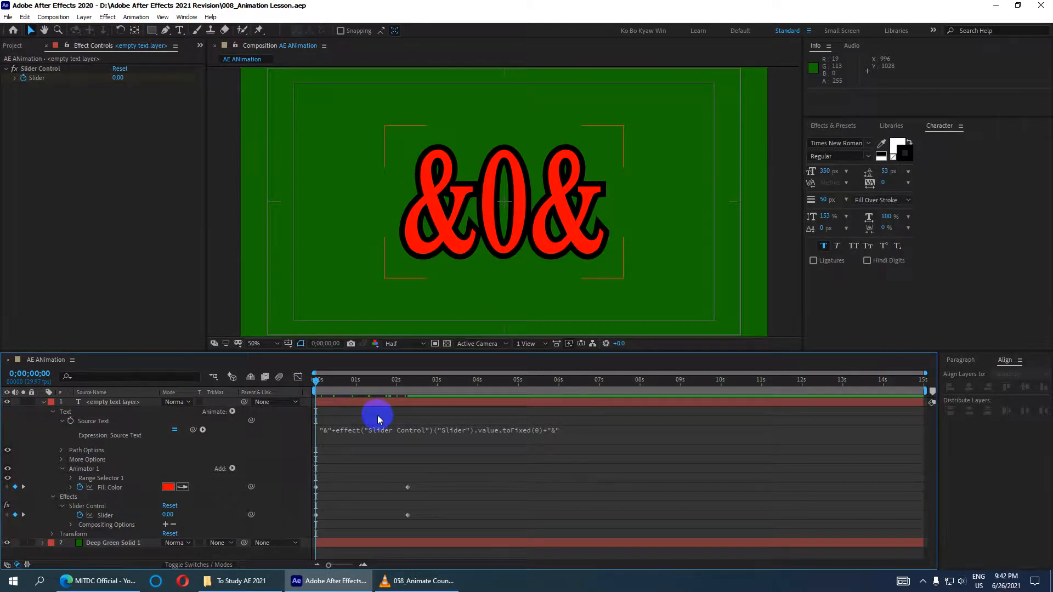
{"action": "left_click_drag", "start_coordinate": [317, 382], "coordinate": [316, 407]}
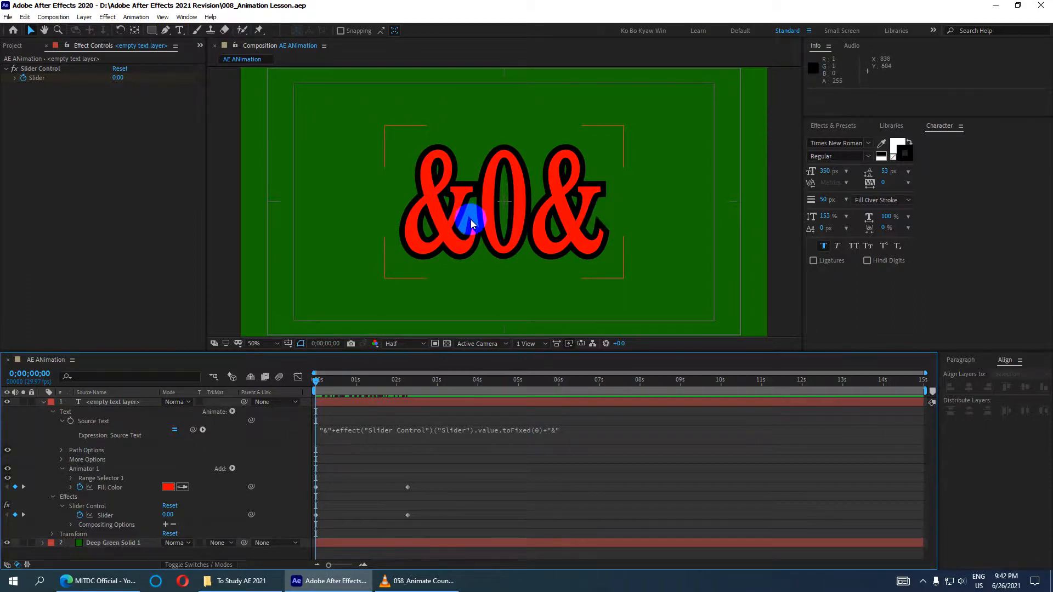
Remove the leading "&"+ from the counter's Source Text expression and apply the change.
{"action": "left_click", "coordinate": [324, 433]}
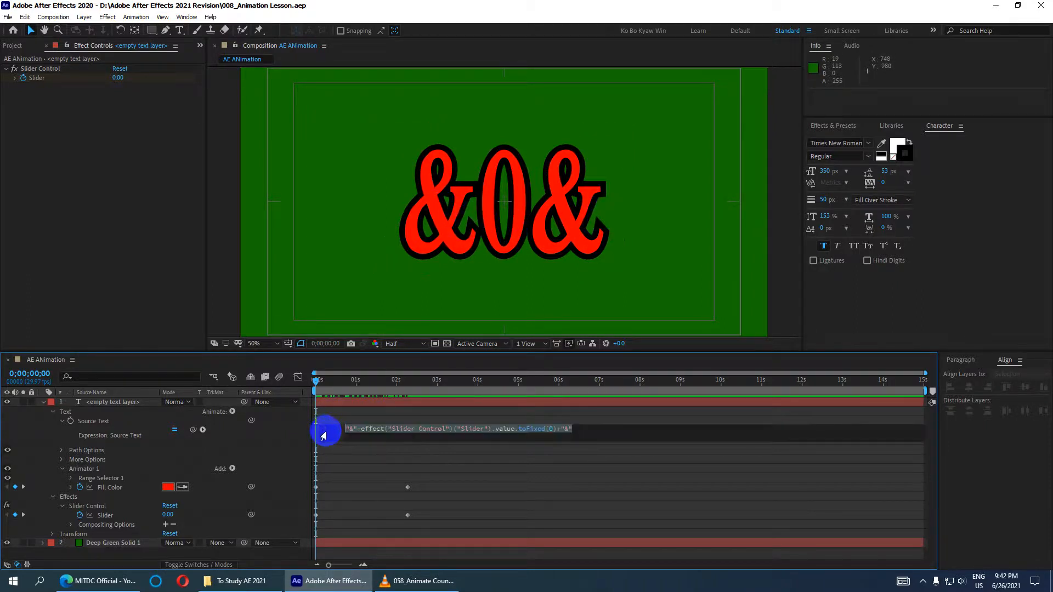
{"action": "left_click", "coordinate": [361, 432]}
{"action": "key", "text": "BackSpace"}
{"action": "key", "text": "BackSpace"}
{"action": "key", "text": "BackSpace"}
{"action": "key", "text": "BackSpace"}
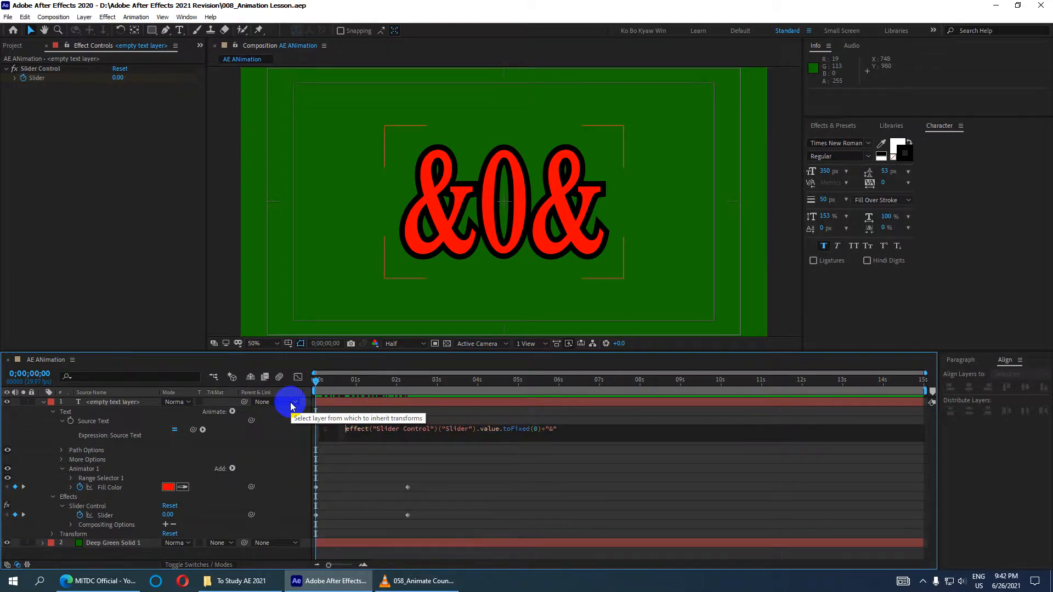
{"action": "left_click", "coordinate": [493, 488]}
{"action": "left_click", "coordinate": [528, 456]}
Remove the trailing +"&" from the Source Text expression, leaving it ending at toFixed(0), and save the project.
{"action": "left_click", "coordinate": [522, 430]}
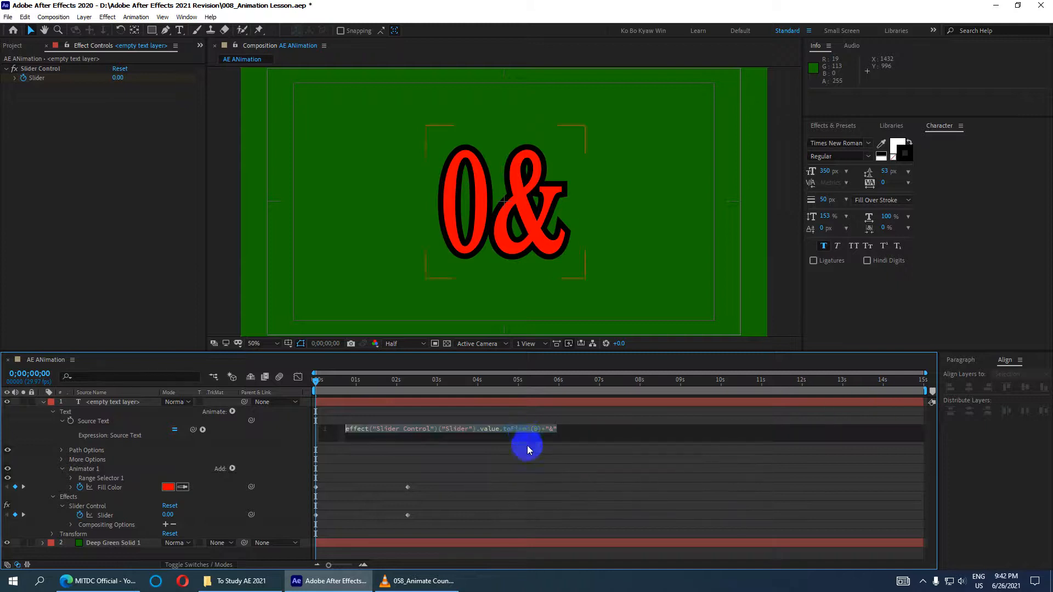
{"action": "left_click", "coordinate": [543, 429]}
{"action": "left_click_drag", "start_coordinate": [542, 428], "coordinate": [592, 427]}
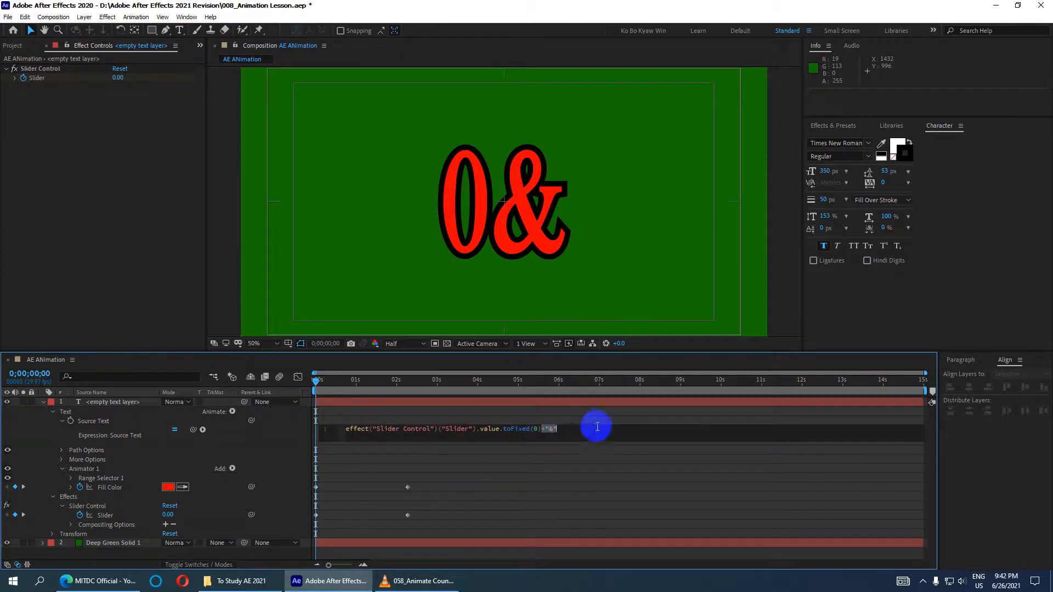
{"action": "key", "text": "BackSpace"}
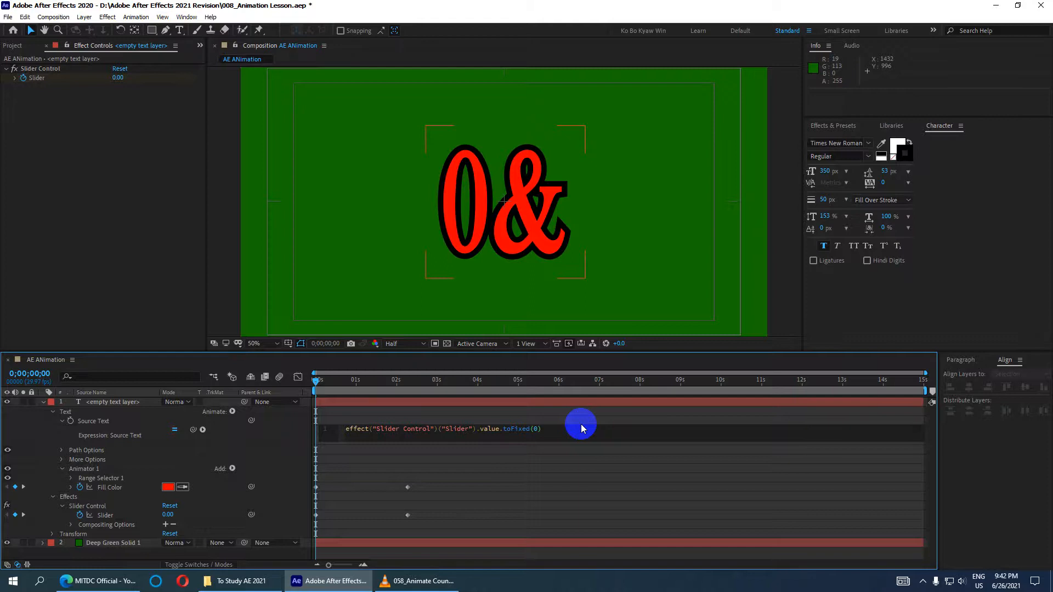
{"action": "left_click", "coordinate": [587, 502]}
{"action": "key", "text": "ctrl+s"}
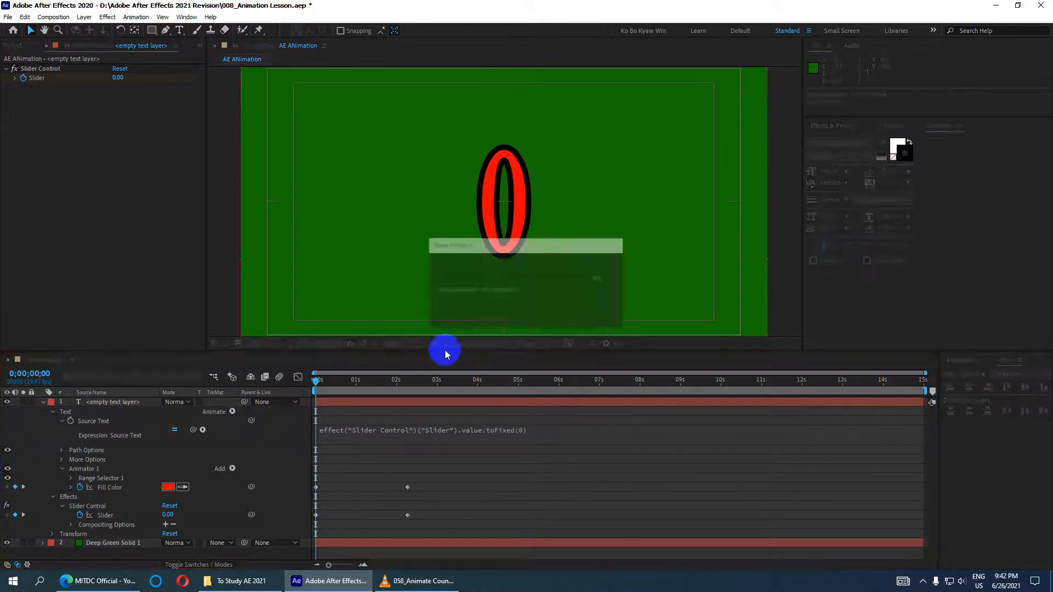
Fit the composition view up to 100%, preview the plain number count in the maximized viewer, and restore the layout.
{"action": "left_click", "coordinate": [276, 346]}
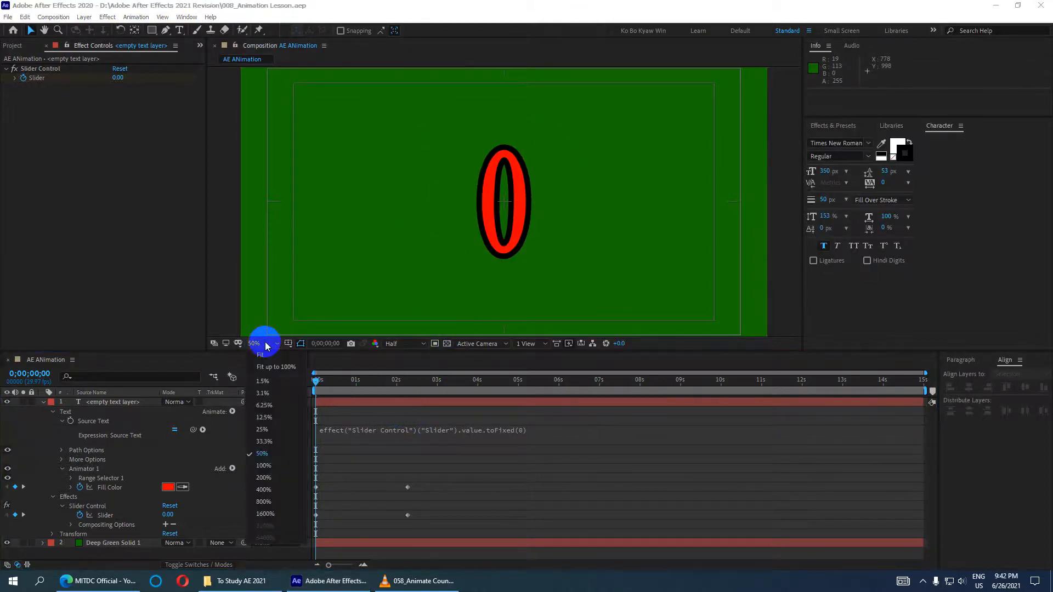
{"action": "left_click", "coordinate": [271, 367]}
{"action": "key", "text": "grave"}
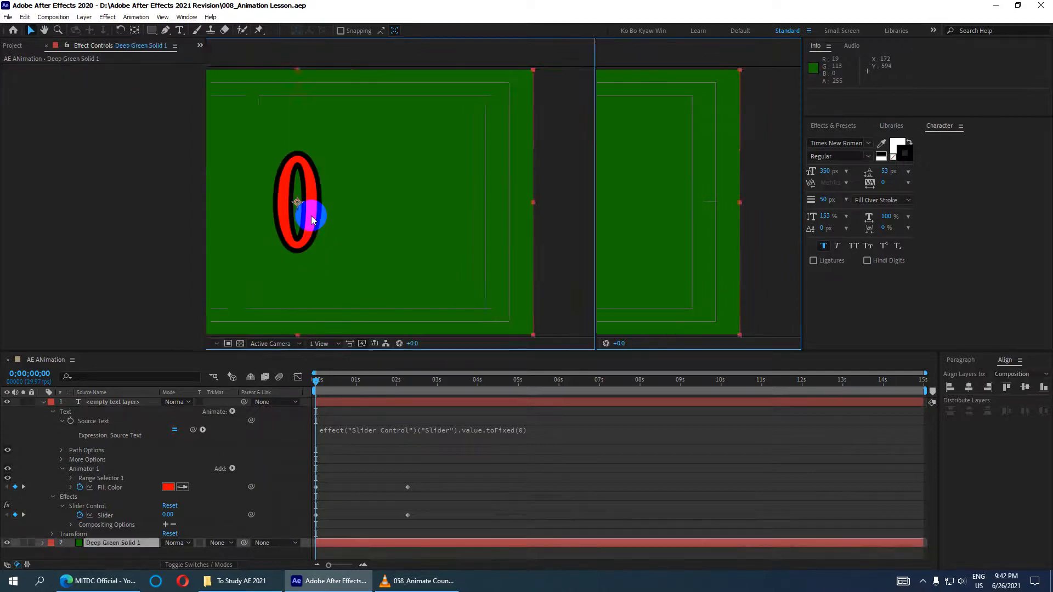
{"action": "key", "text": "space"}
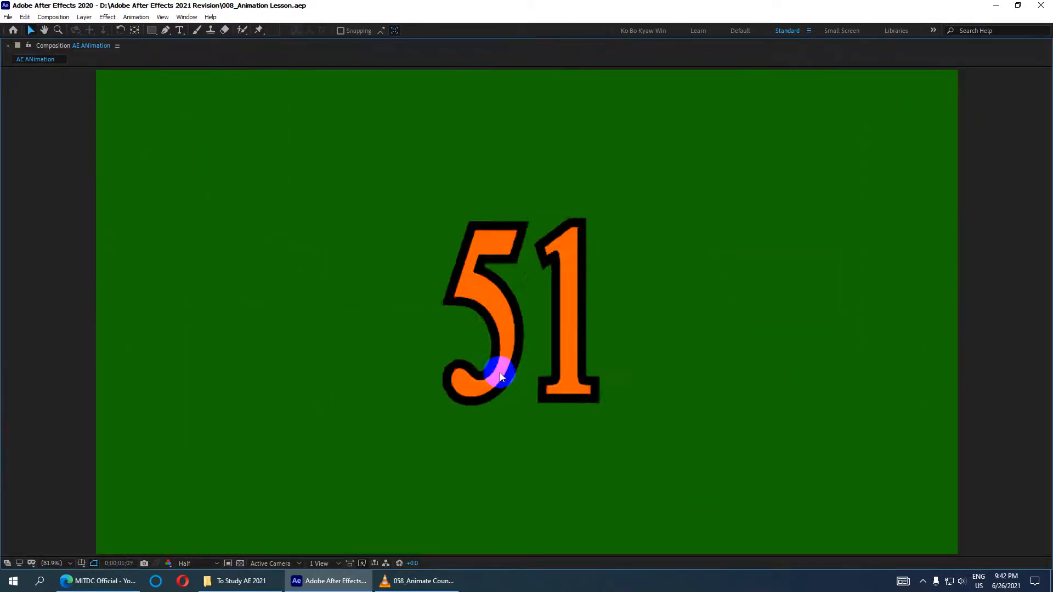
{"action": "key", "text": "space"}
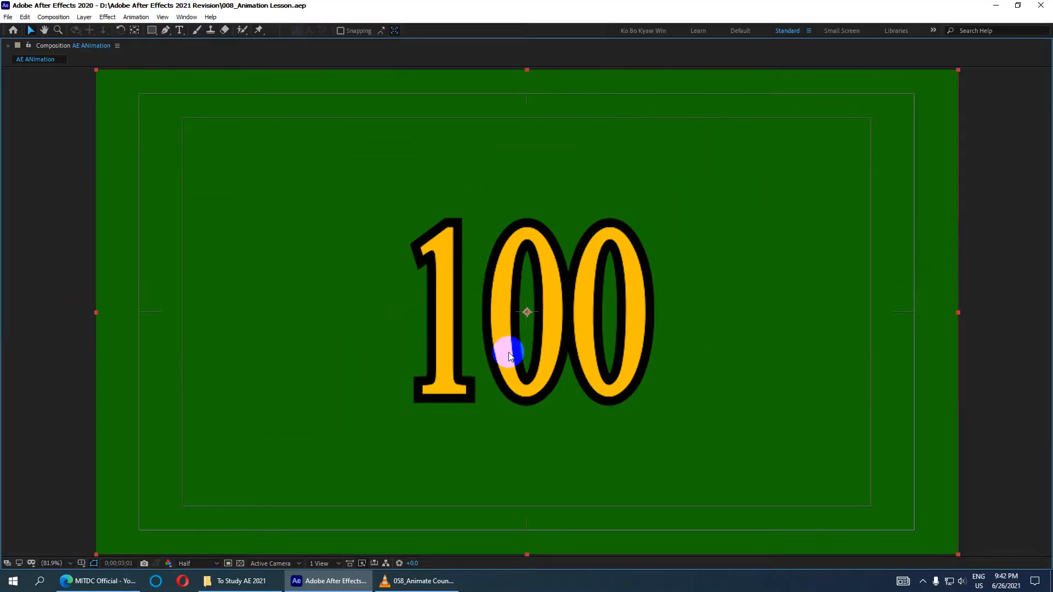
{"action": "key", "text": "grave"}
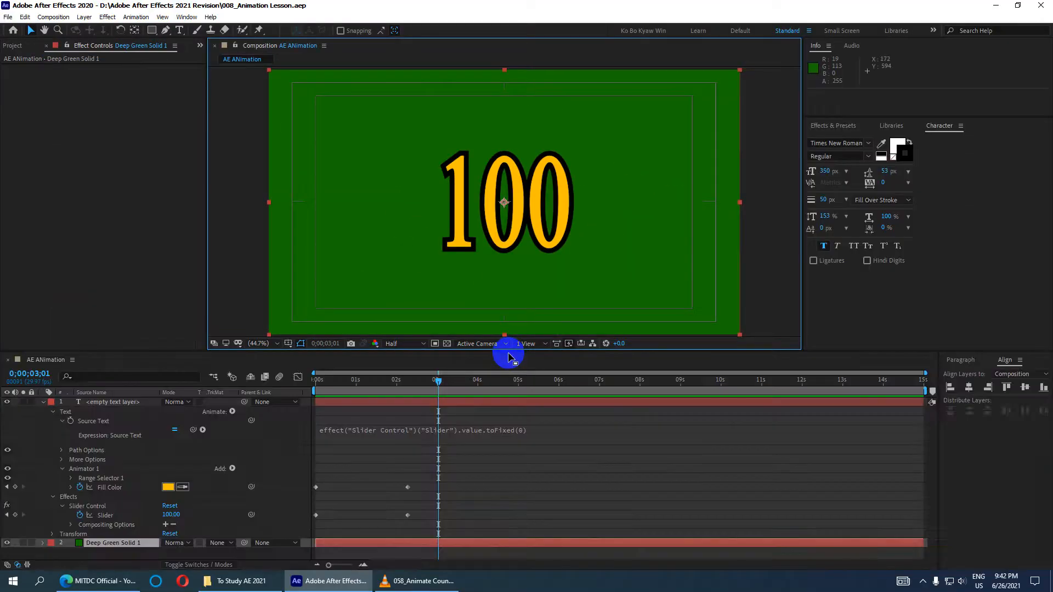
Cut the final Fill Color and Slider keyframes and paste them at 0;00;14;00.
{"action": "left_click_drag", "start_coordinate": [402, 511], "coordinate": [428, 528]}
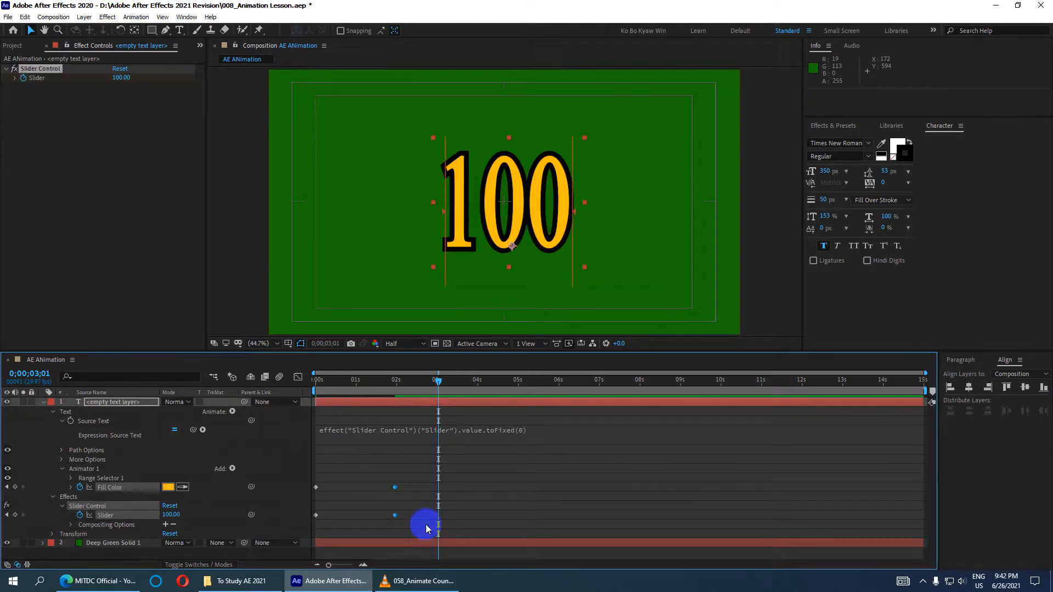
{"action": "key", "text": "ctrl+x"}
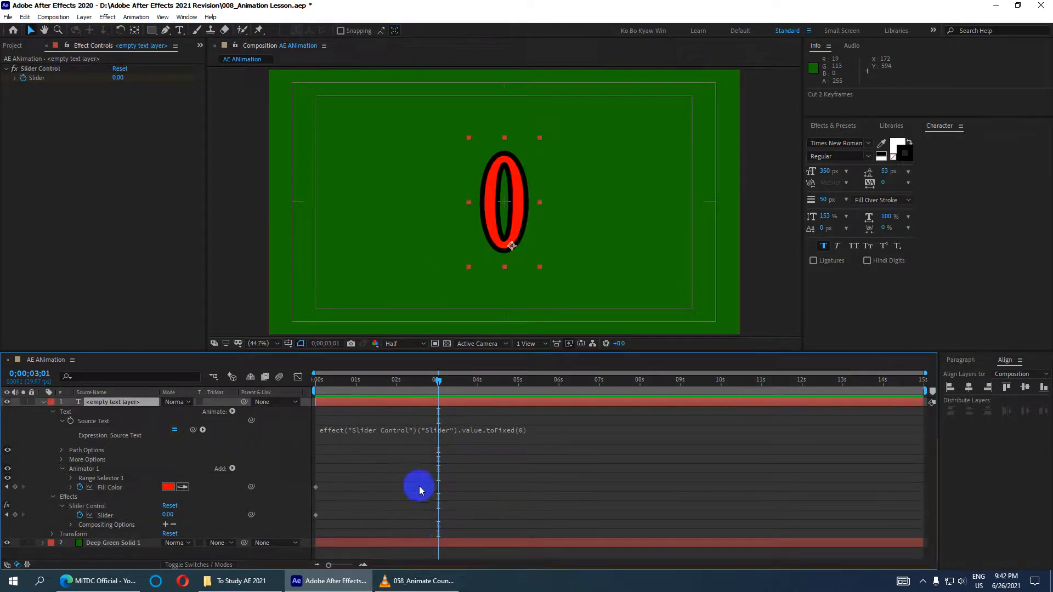
{"action": "left_click_drag", "start_coordinate": [440, 382], "coordinate": [307, 390]}
{"action": "left_click", "coordinate": [30, 374]}
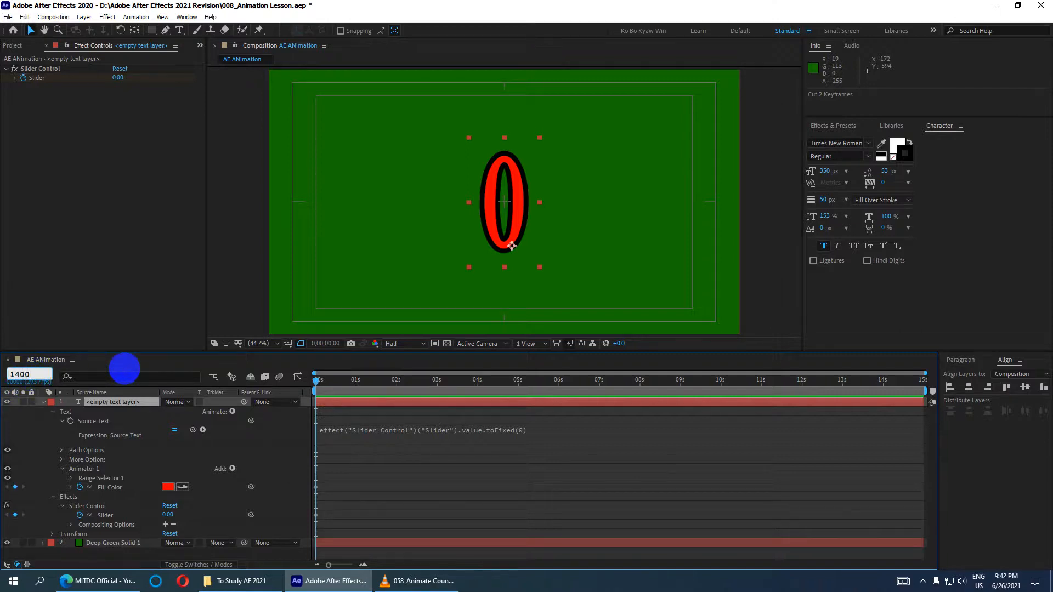
{"action": "key", "text": "Return"}
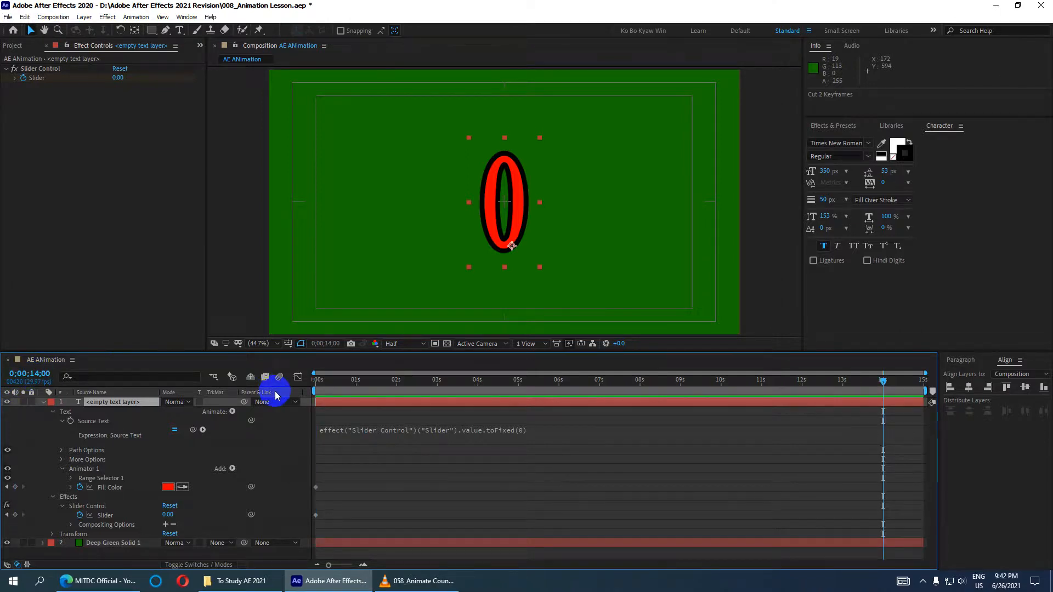
{"action": "key", "text": "ctrl+v"}
Preview the slowed count from the start and go to Animator 2's Fill Color keyframe.
{"action": "left_click_drag", "start_coordinate": [884, 383], "coordinate": [141, 395]}
{"action": "key", "text": "space"}
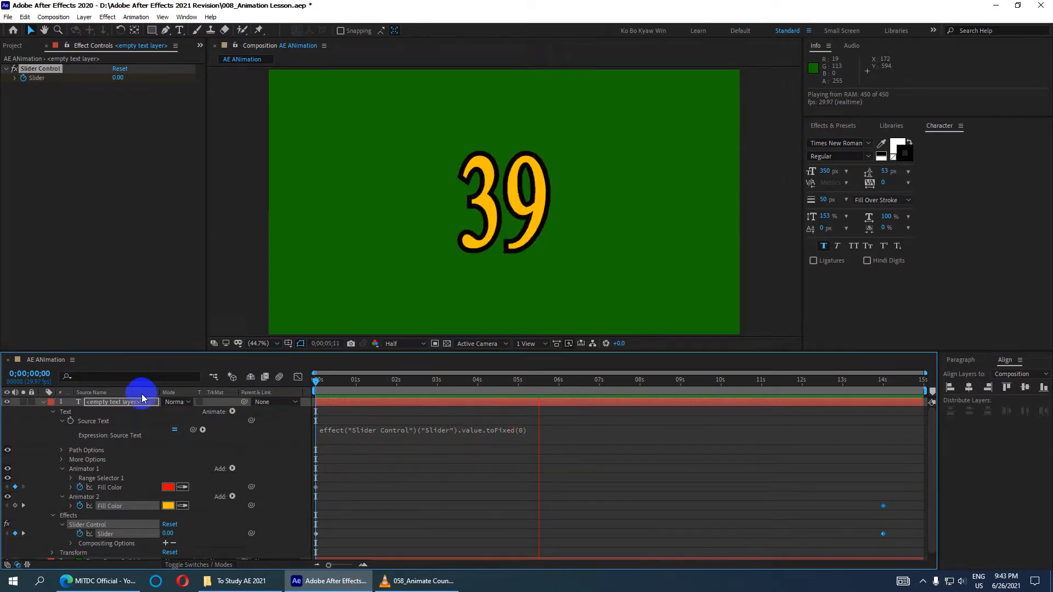
{"action": "key", "text": "space"}
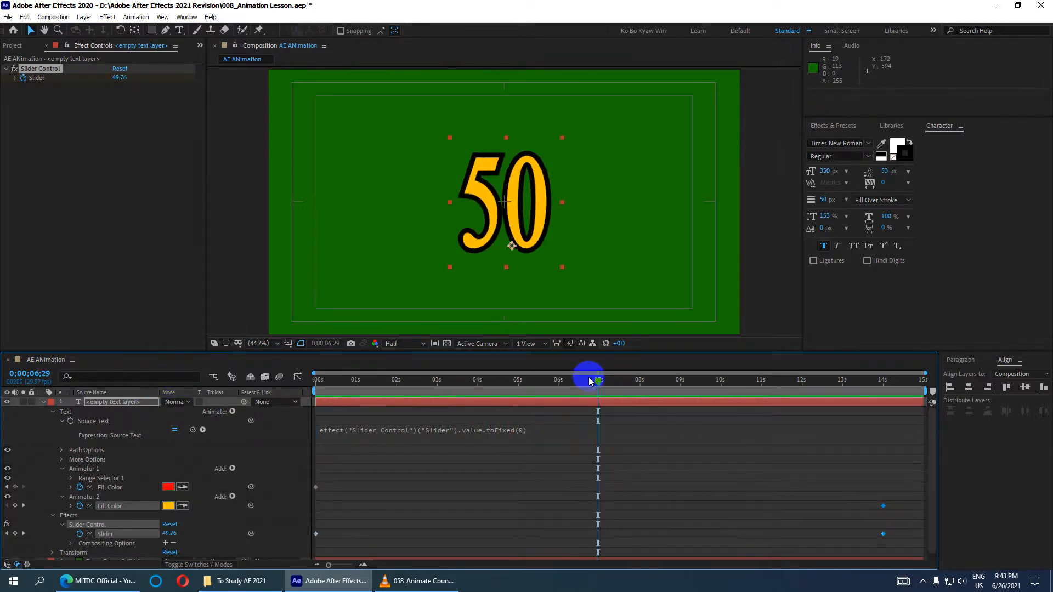
{"action": "left_click_drag", "start_coordinate": [599, 380], "coordinate": [23, 509]}
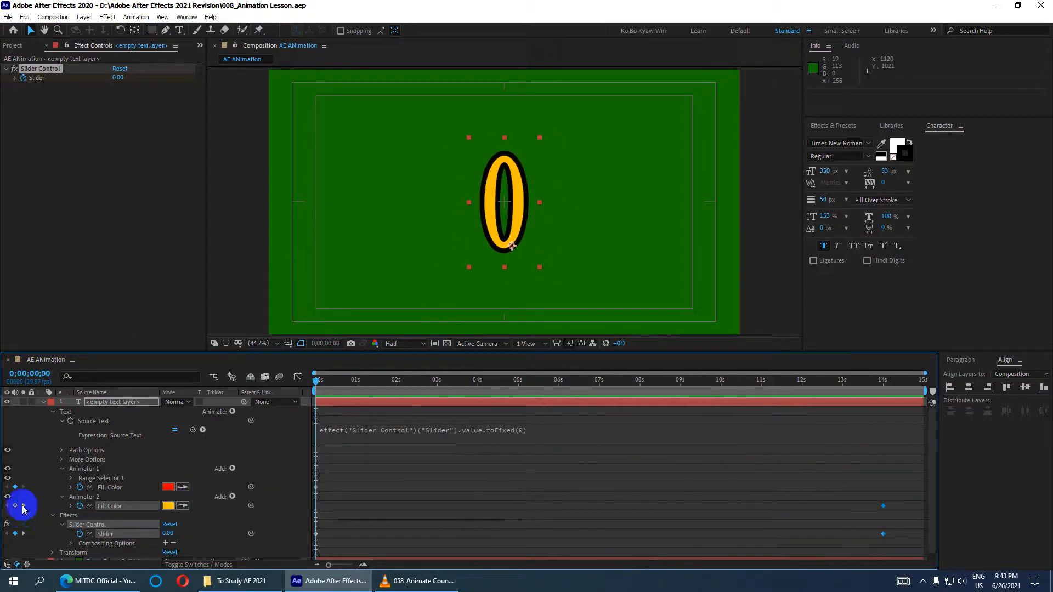
{"action": "left_click", "coordinate": [23, 505]}
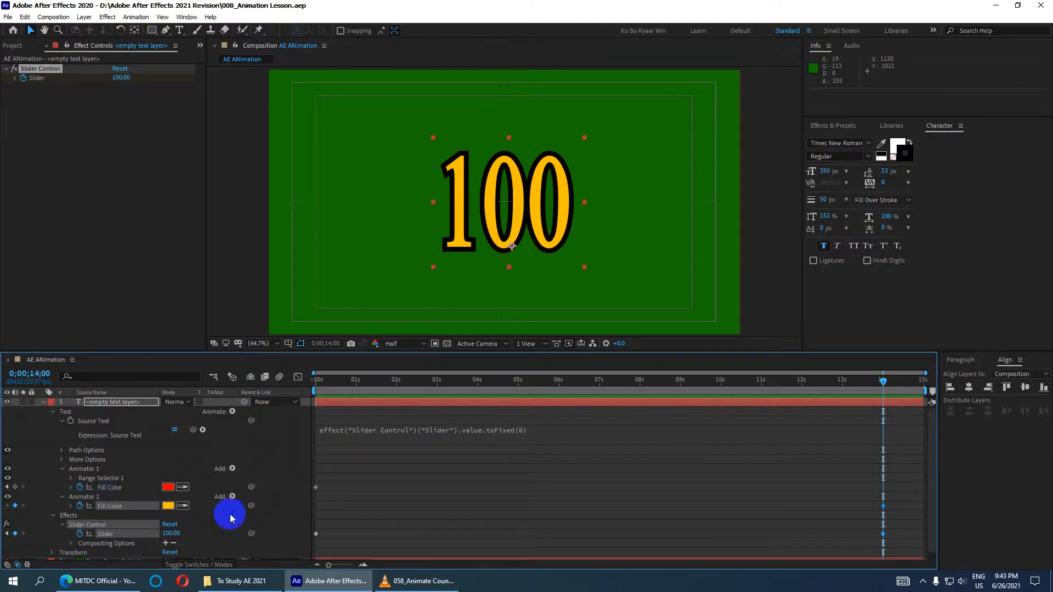
Remove the pasted Fill Color keyframe at 14 seconds and delete Animator 2 from the text layer.
{"action": "left_click_drag", "start_coordinate": [851, 492], "coordinate": [893, 549]}
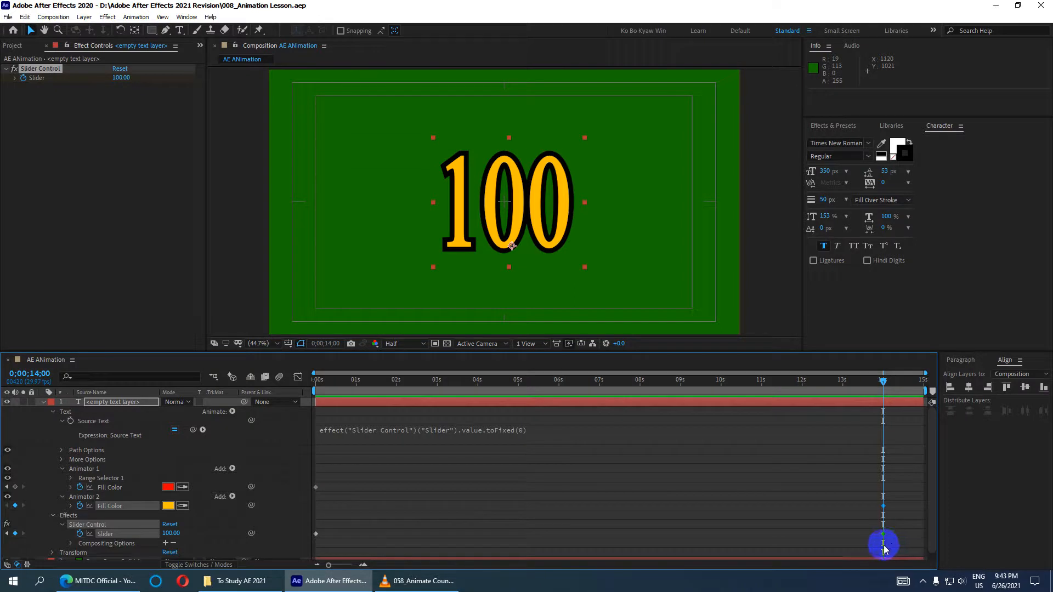
{"action": "left_click", "coordinate": [559, 498]}
{"action": "left_click_drag", "start_coordinate": [870, 498], "coordinate": [897, 515]}
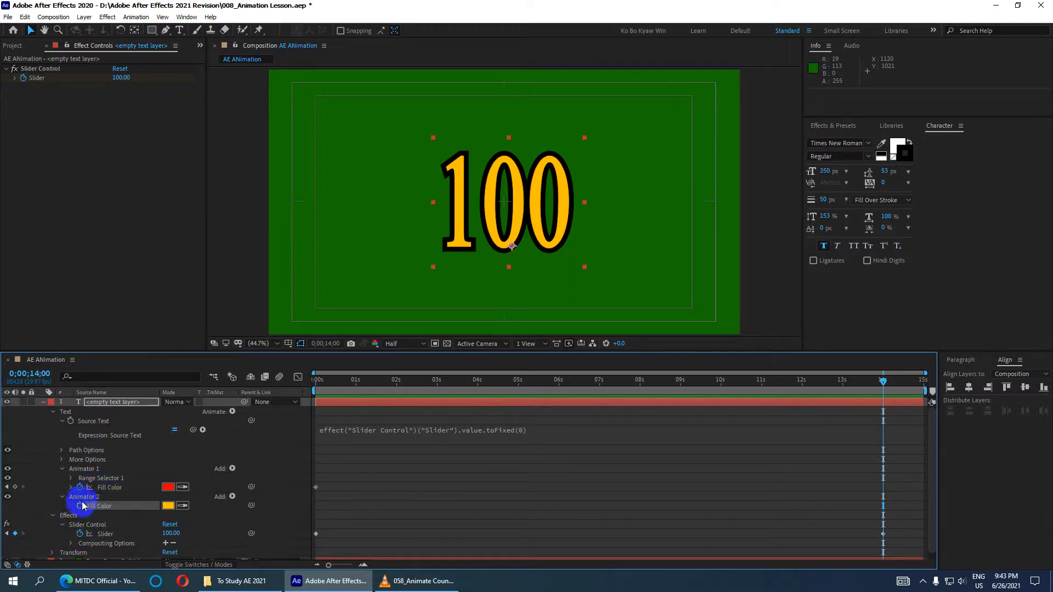
{"action": "left_click", "coordinate": [72, 487]}
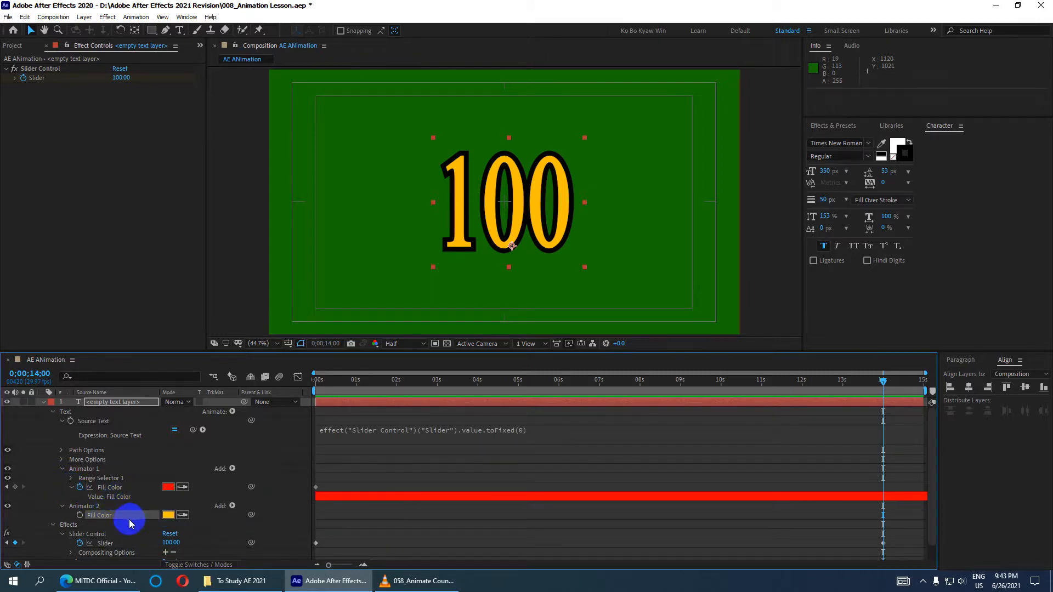
{"action": "left_click", "coordinate": [98, 508]}
{"action": "key", "text": "Delete"}
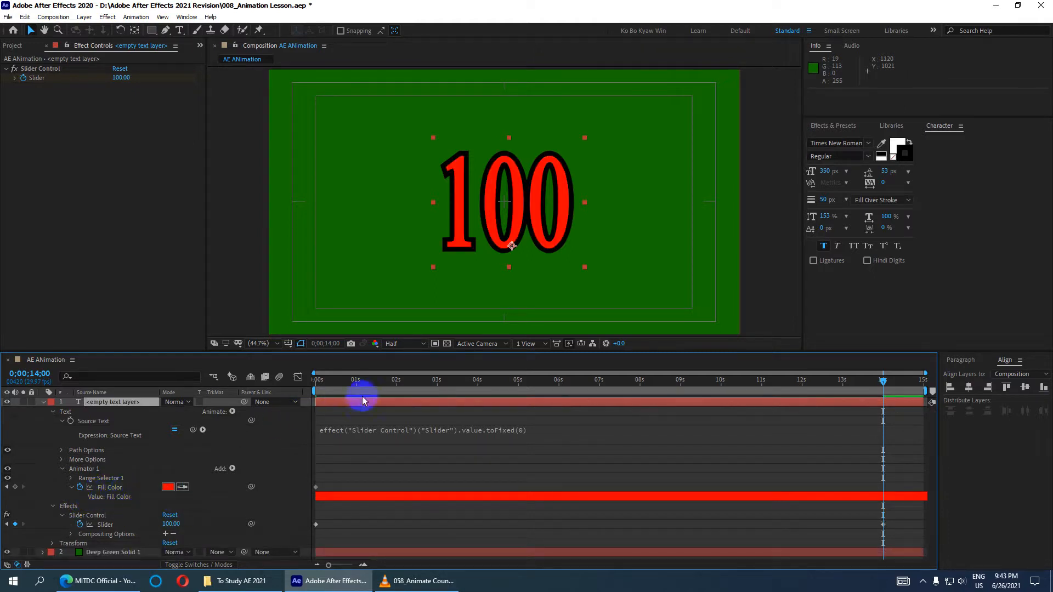
Preview the count from the start and stop playback at 0;00;04;08.
{"action": "left_click_drag", "start_coordinate": [372, 379], "coordinate": [233, 376]}
{"action": "key", "text": "space"}
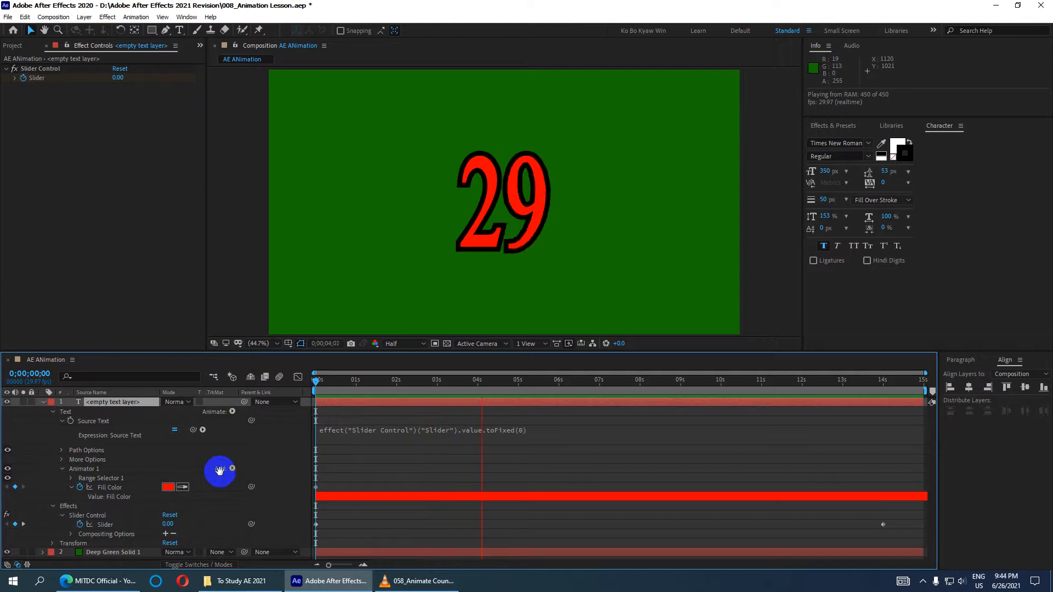
{"action": "key", "text": "space"}
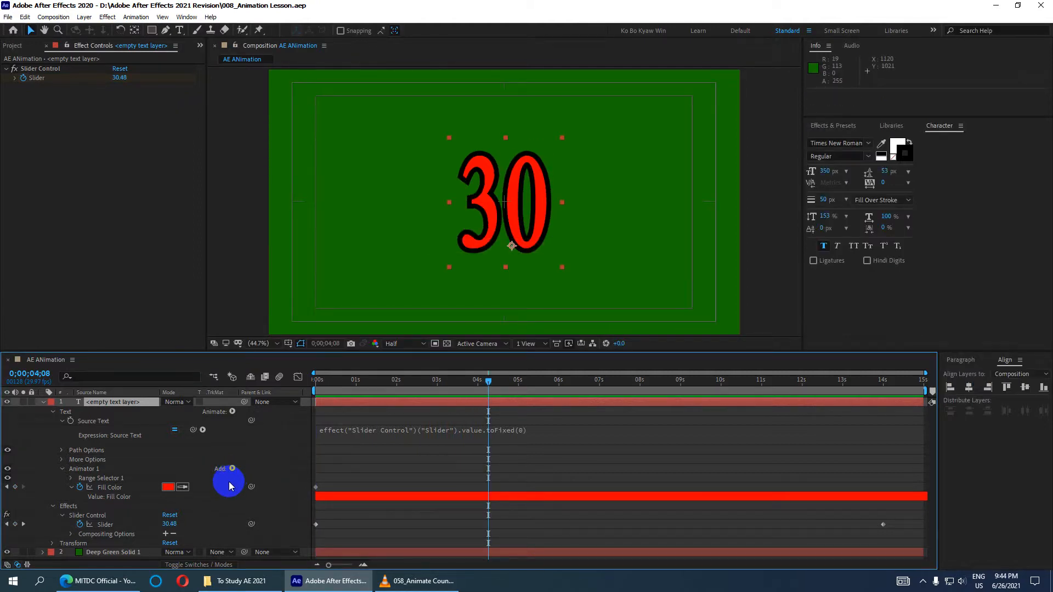
Set Animator 1's Fill Color to white (FFFFFF) at 0;00;04;08 and preview the colour change from the start.
{"action": "left_click", "coordinate": [170, 488]}
{"action": "left_click_drag", "start_coordinate": [665, 197], "coordinate": [617, 117]}
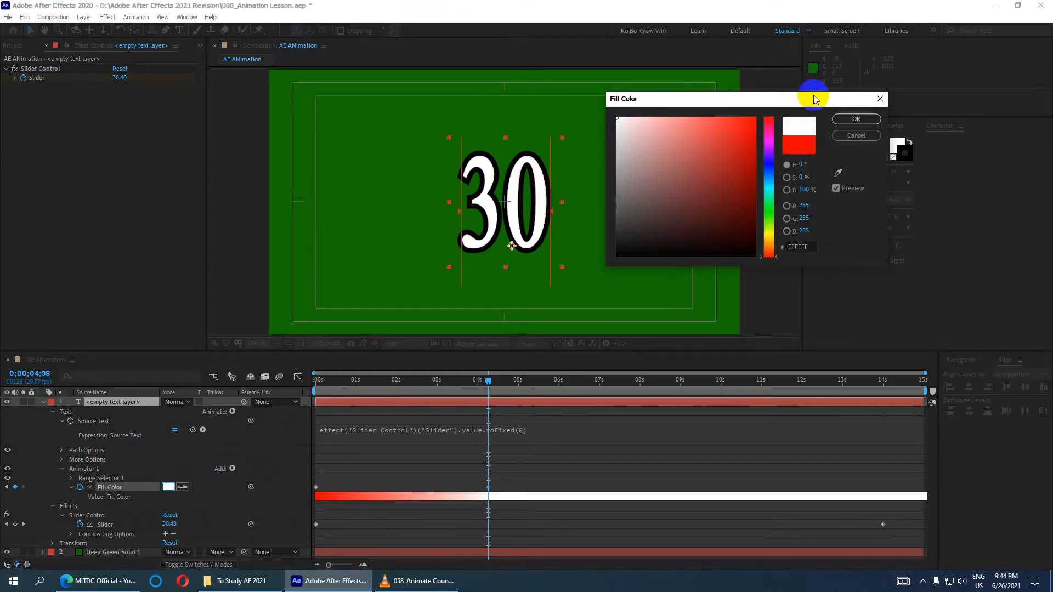
{"action": "left_click", "coordinate": [846, 122]}
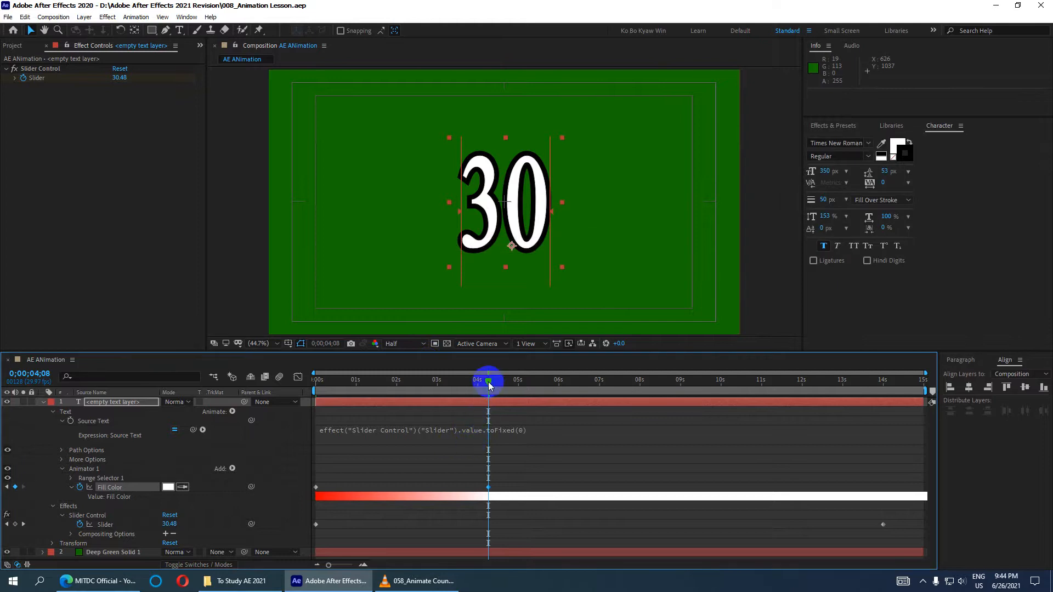
{"action": "key", "text": "Home"}
{"action": "key", "text": "space"}
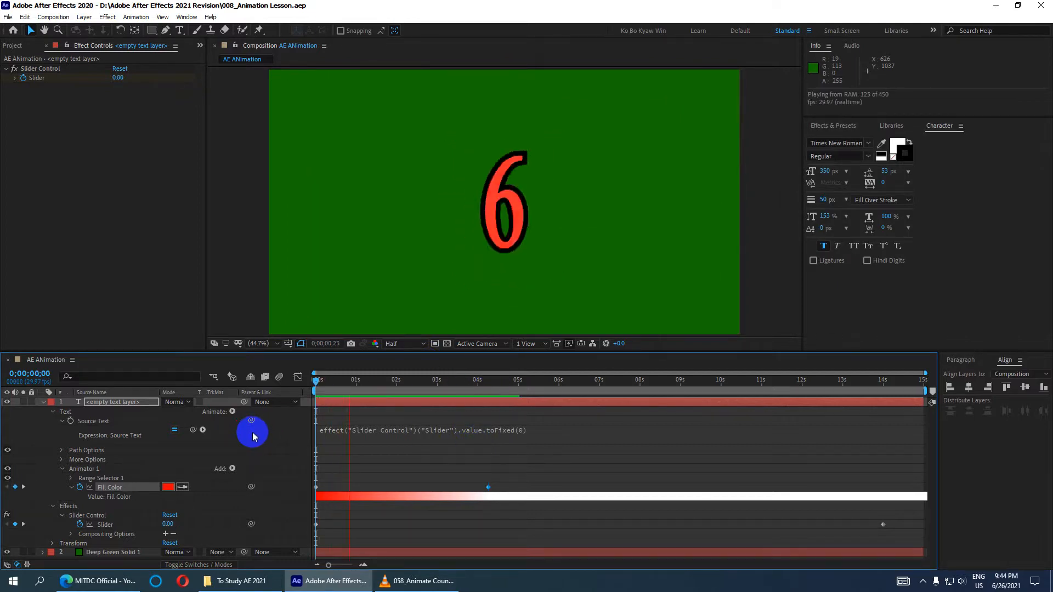
{"action": "left_click", "coordinate": [737, 490]}
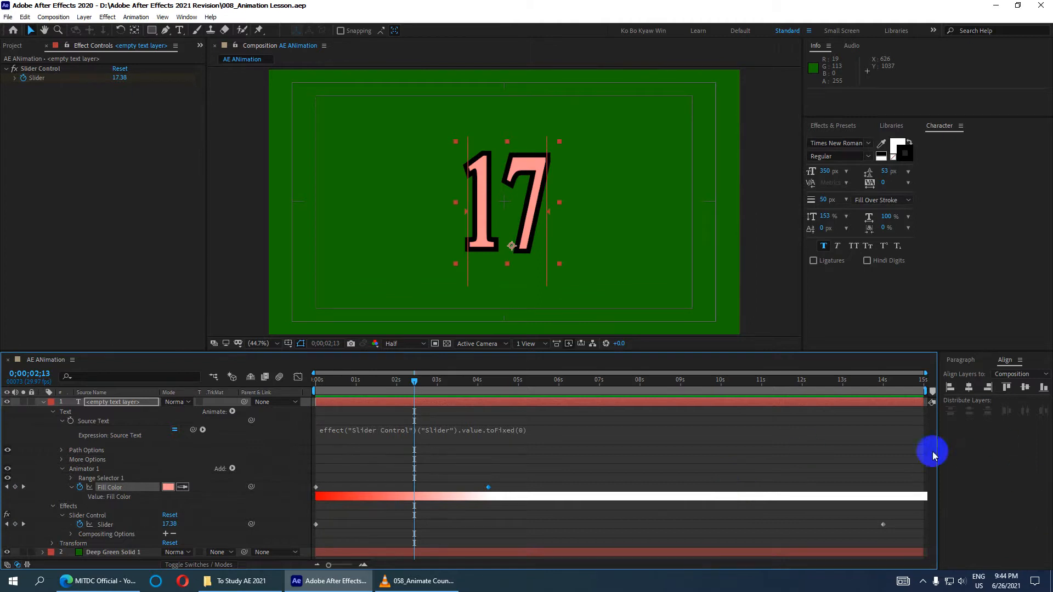
Set the Fill Color to red (FF0000) at 0;00;14;00, move the white keyframe to 0;00;07;06 and return to the start.
{"action": "left_click_drag", "start_coordinate": [848, 383], "coordinate": [884, 424]}
{"action": "left_click", "coordinate": [169, 487]}
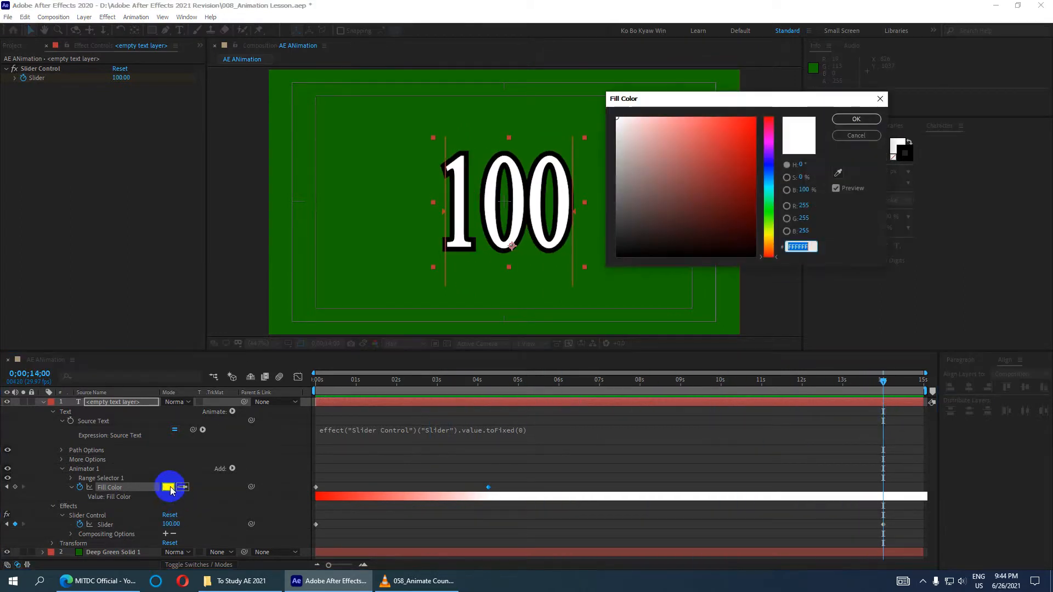
{"action": "left_click_drag", "start_coordinate": [701, 179], "coordinate": [792, 129]}
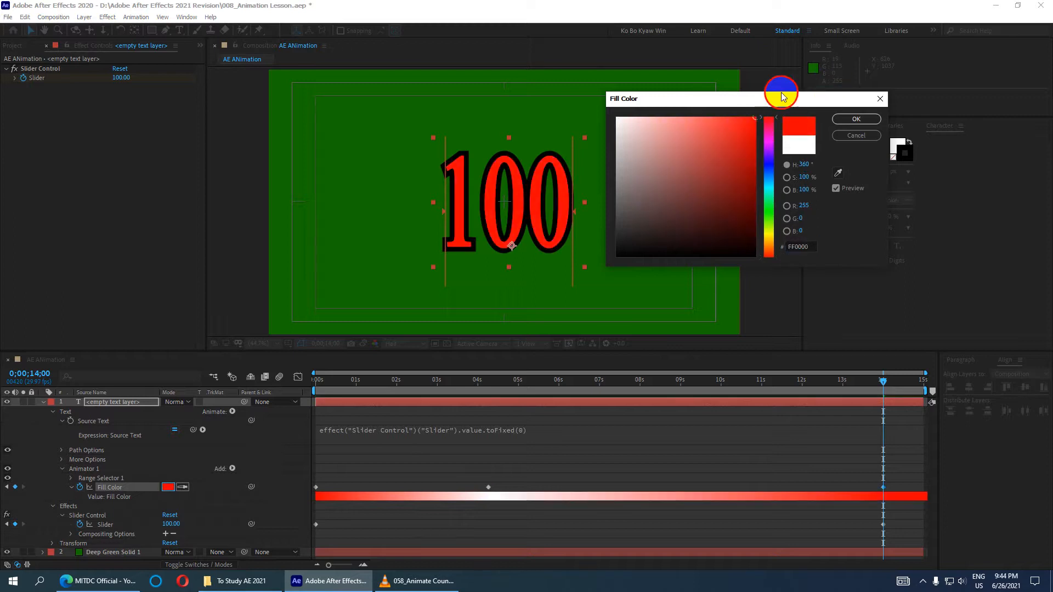
{"action": "left_click", "coordinate": [856, 119]}
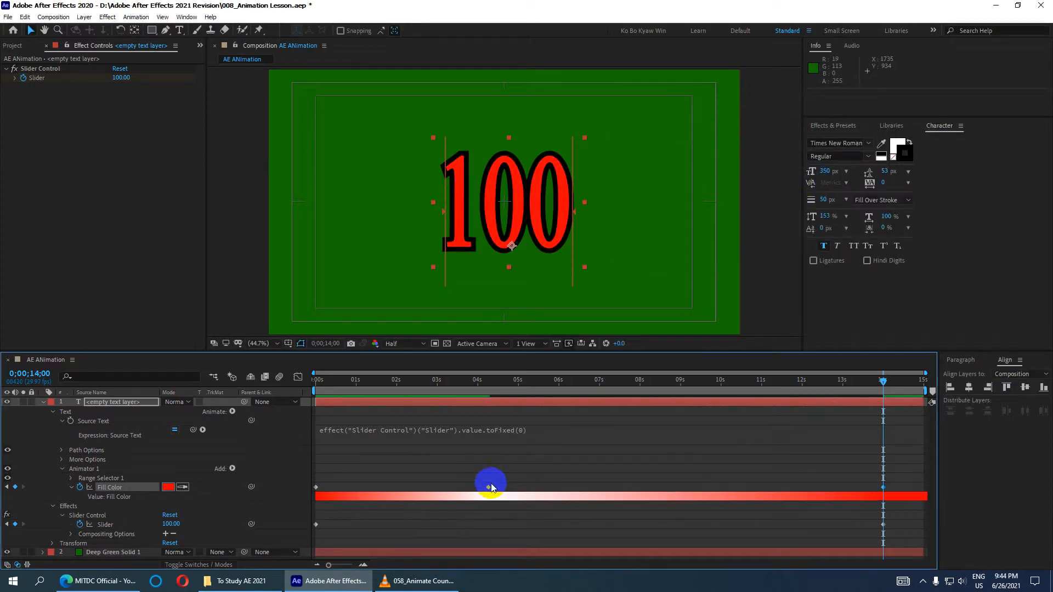
{"action": "left_click_drag", "start_coordinate": [488, 488], "coordinate": [608, 489]}
{"action": "key", "text": "Home"}
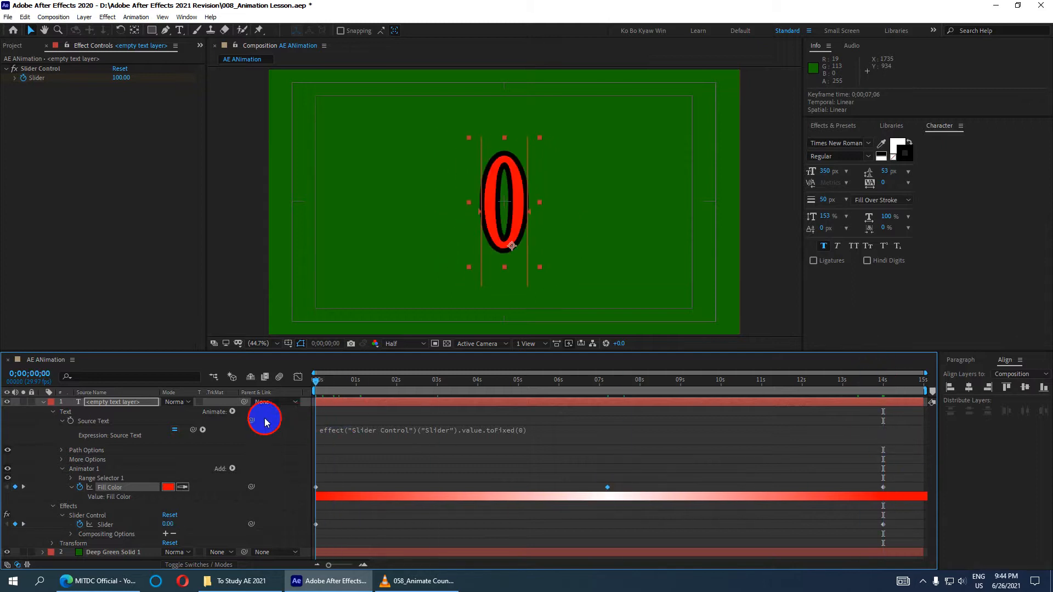
Preview the counter's fill colour animation from the start, save the project and return to 0;00;00;00.
{"action": "key", "text": "space"}
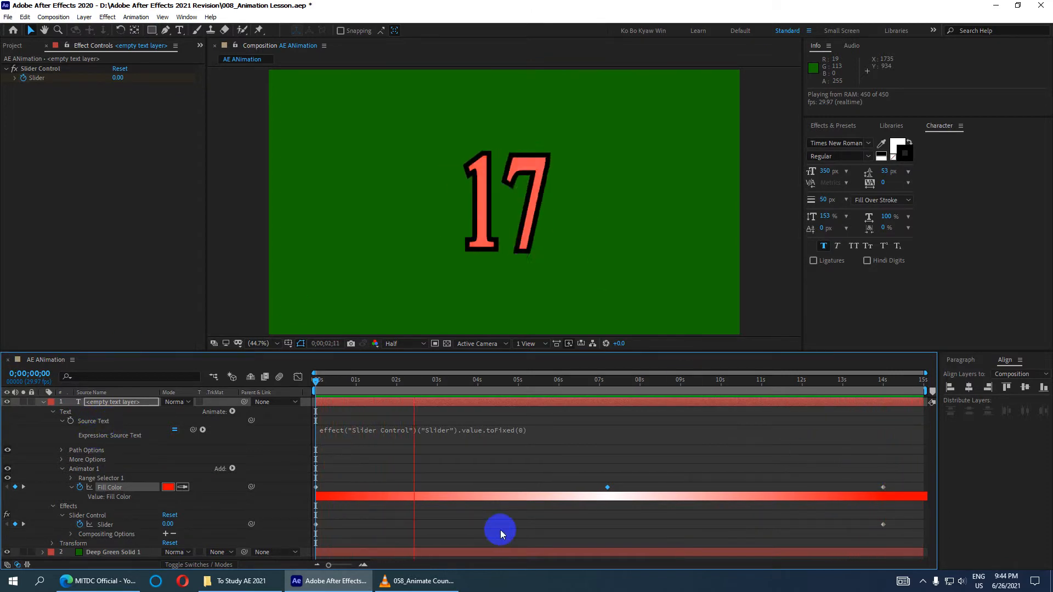
{"action": "key", "text": "ctrl+s"}
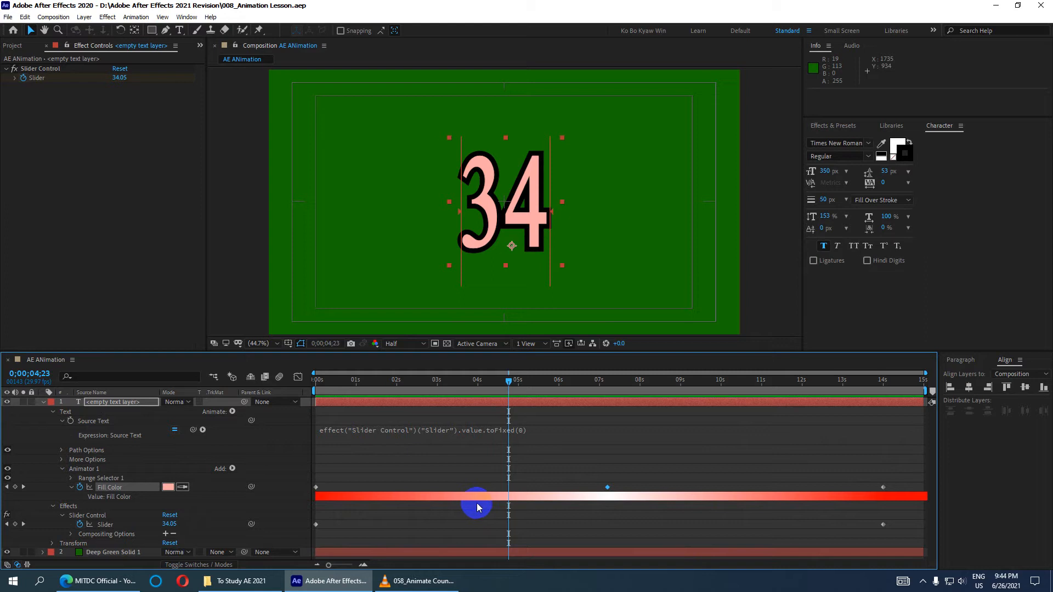
{"action": "left_click_drag", "start_coordinate": [508, 381], "coordinate": [276, 400]}
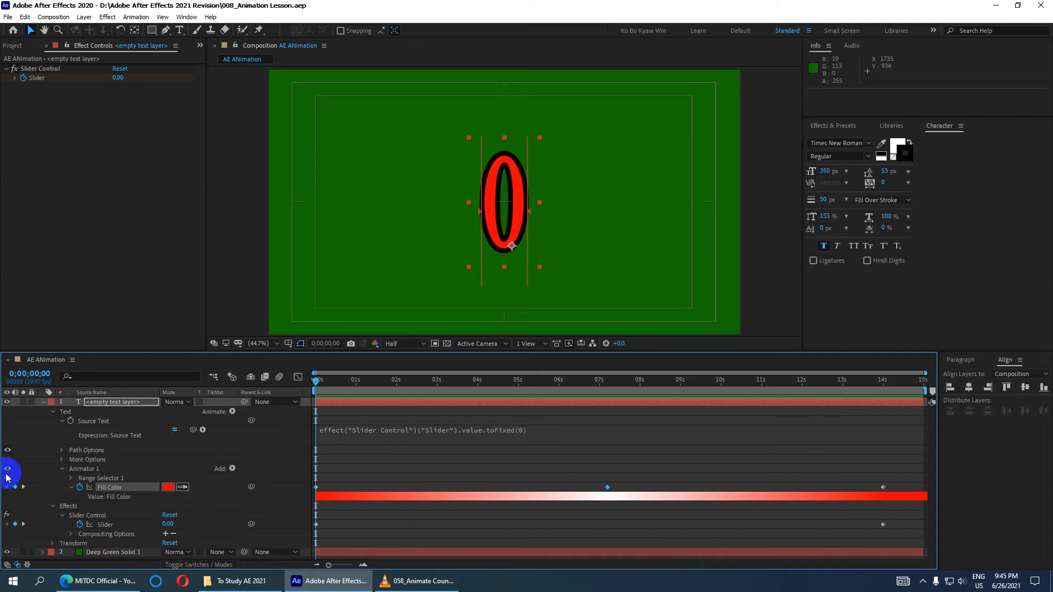
Collapse the text layer's Effects group and all its properties in the timeline and deselect the layer.
{"action": "left_click", "coordinate": [54, 507]}
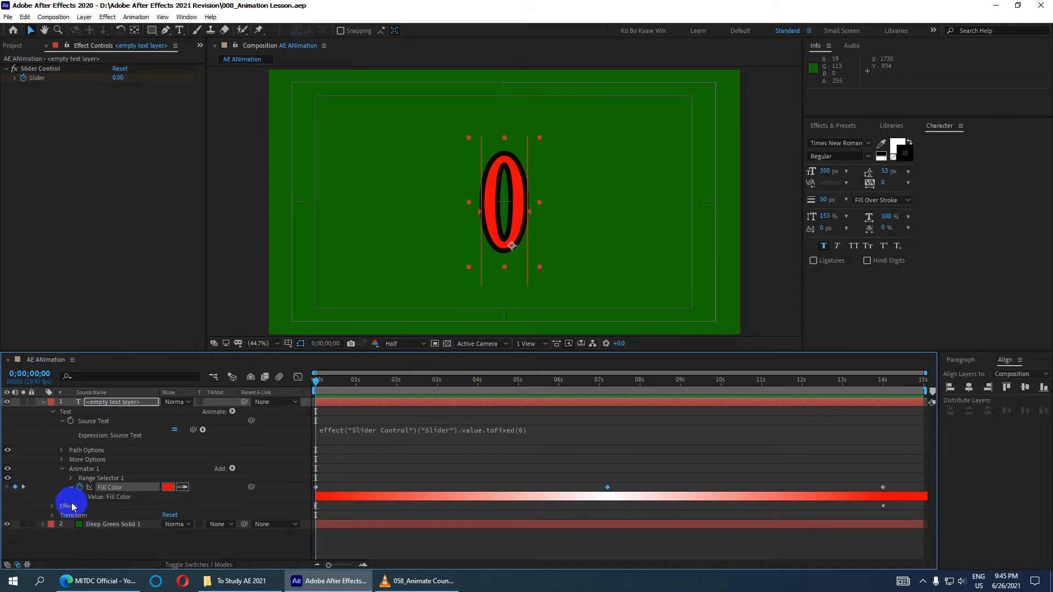
{"action": "left_click", "coordinate": [42, 402]}
{"action": "left_click", "coordinate": [134, 473]}
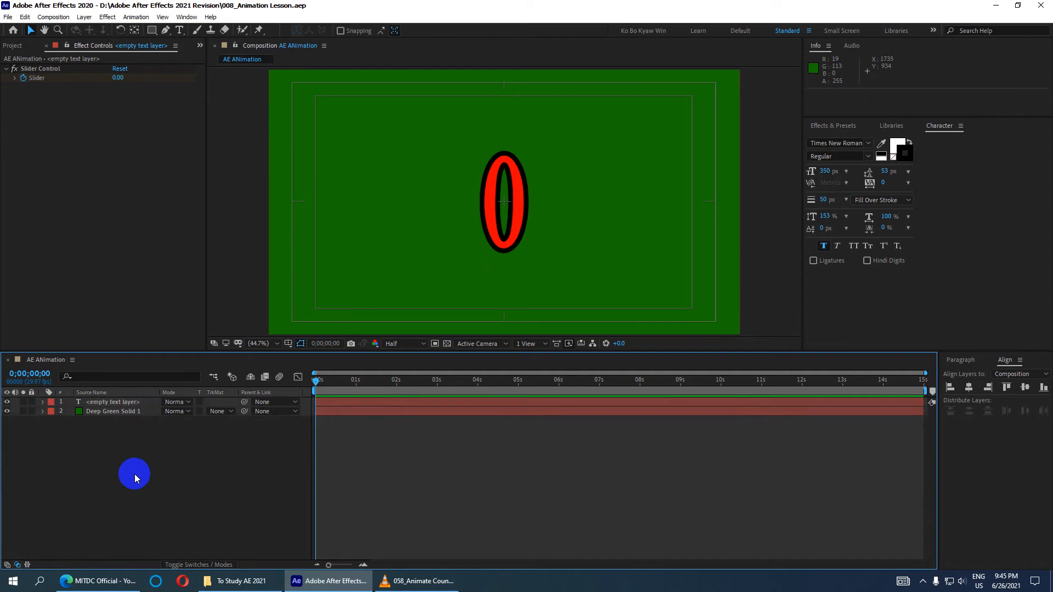
Switch to the browser to view the MITDC Official channel's uploaded videos and minimise the browser and After Effects windows.
{"action": "left_click", "coordinate": [127, 584]}
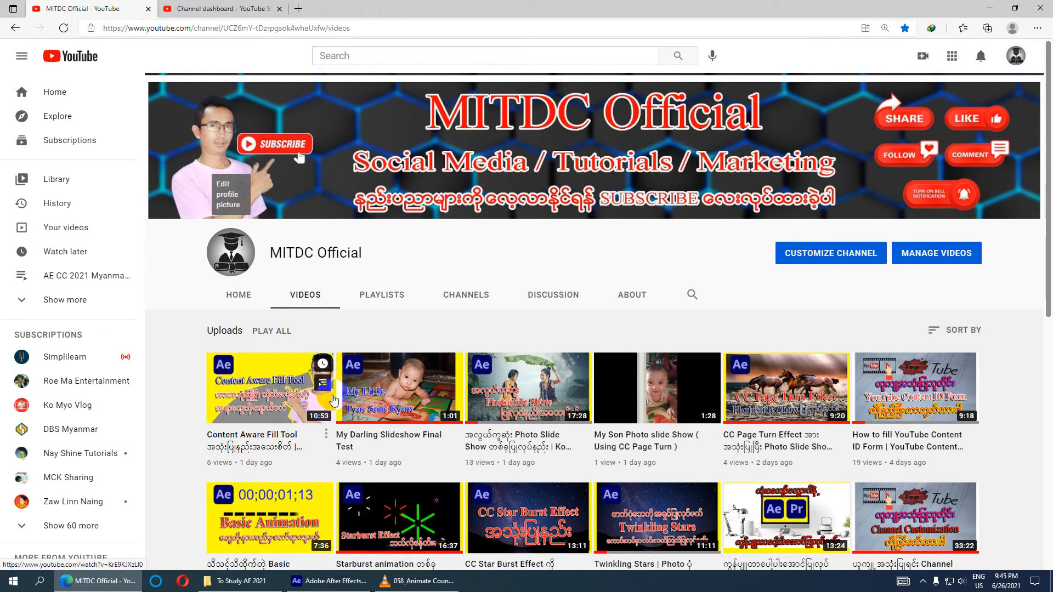
{"action": "left_click", "coordinate": [347, 435]}
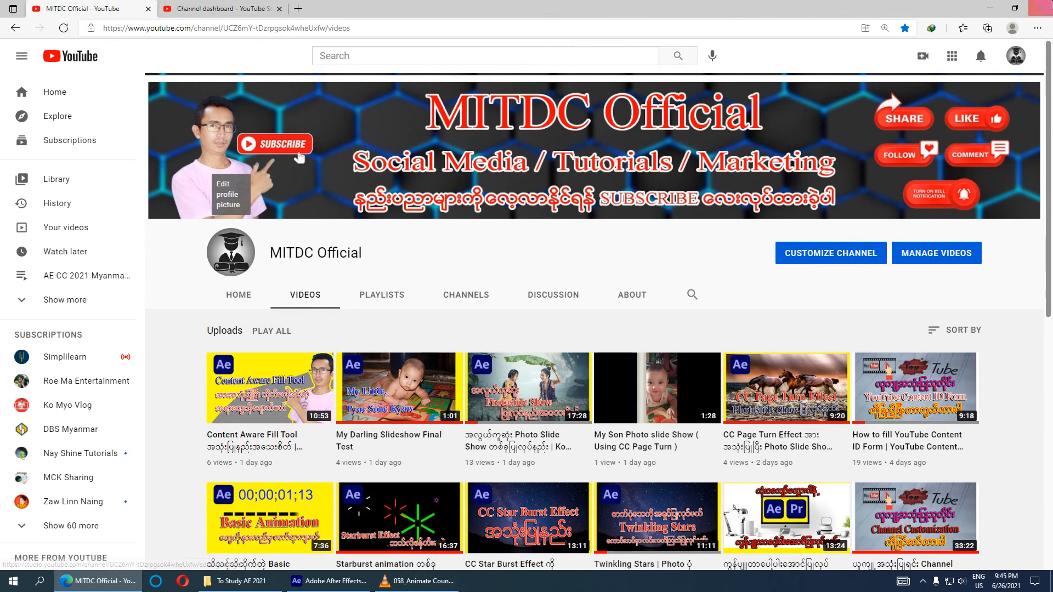
{"action": "left_click", "coordinate": [991, 8]}
{"action": "left_click", "coordinate": [995, 10]}
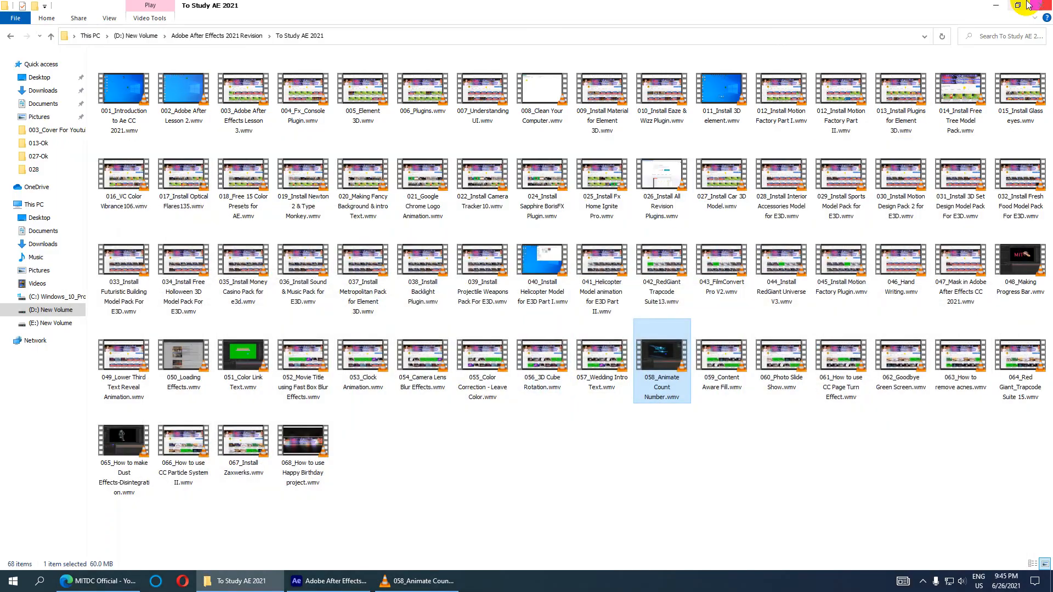